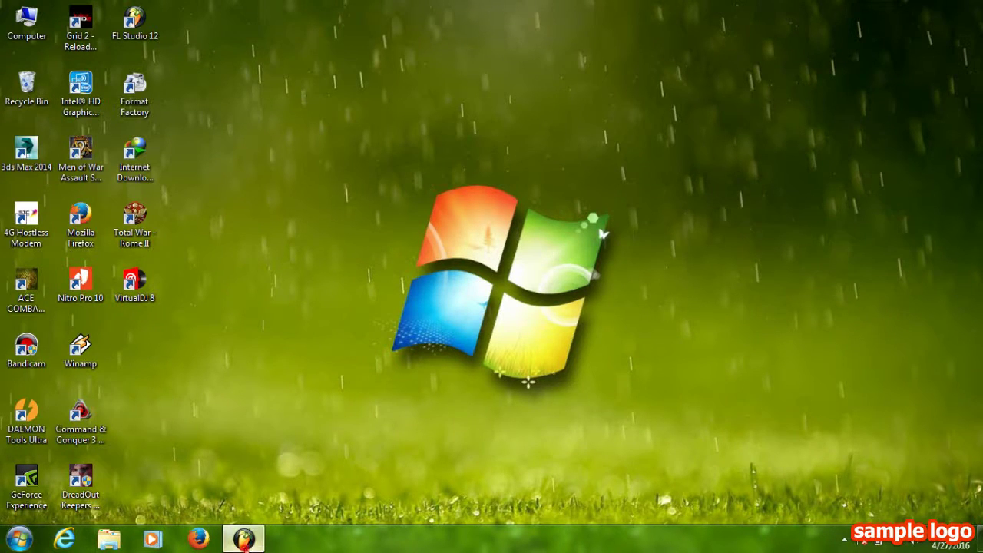
# Switch to FL Studio and add a channel filter group named Drum
pyautogui.click(243, 538)
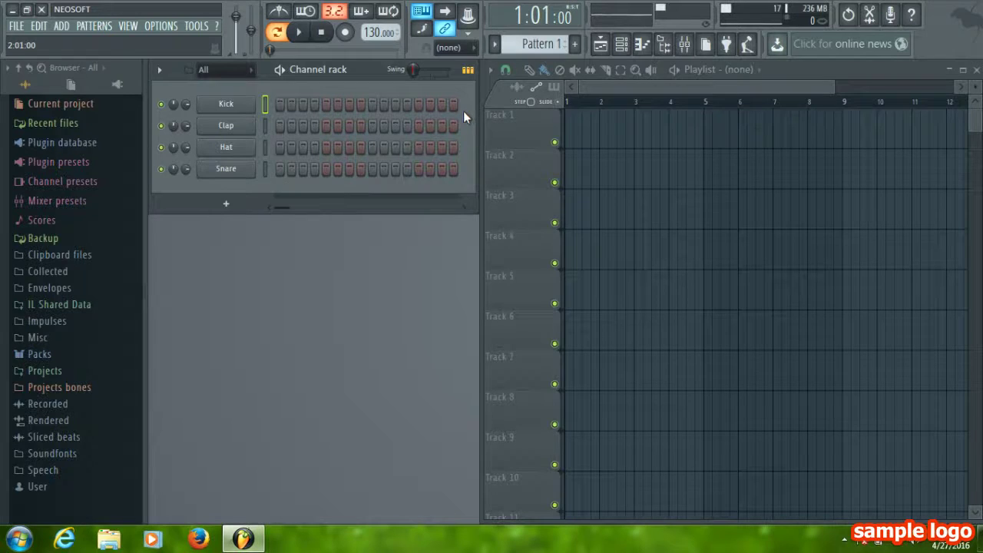
pyautogui.rightClick(218, 78)
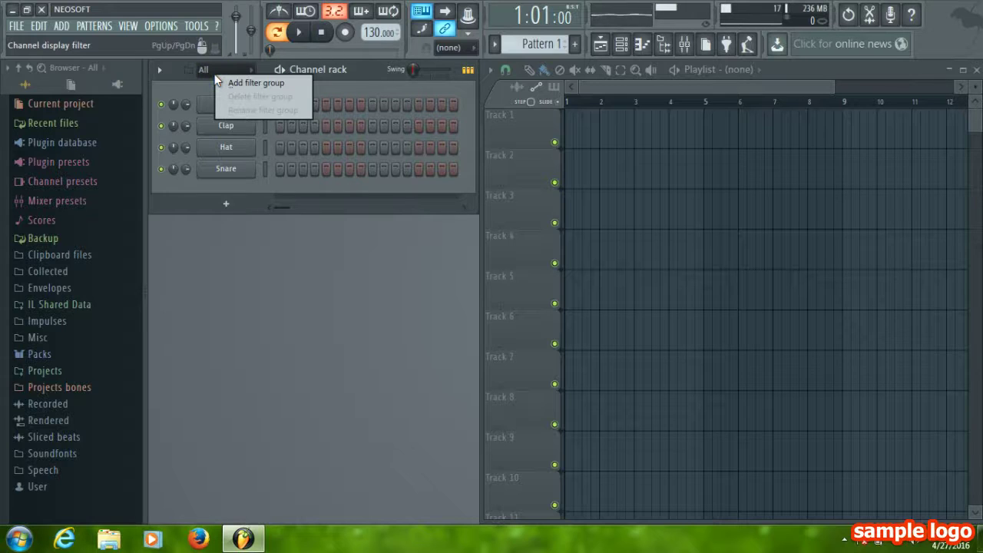
pyautogui.click(267, 84)
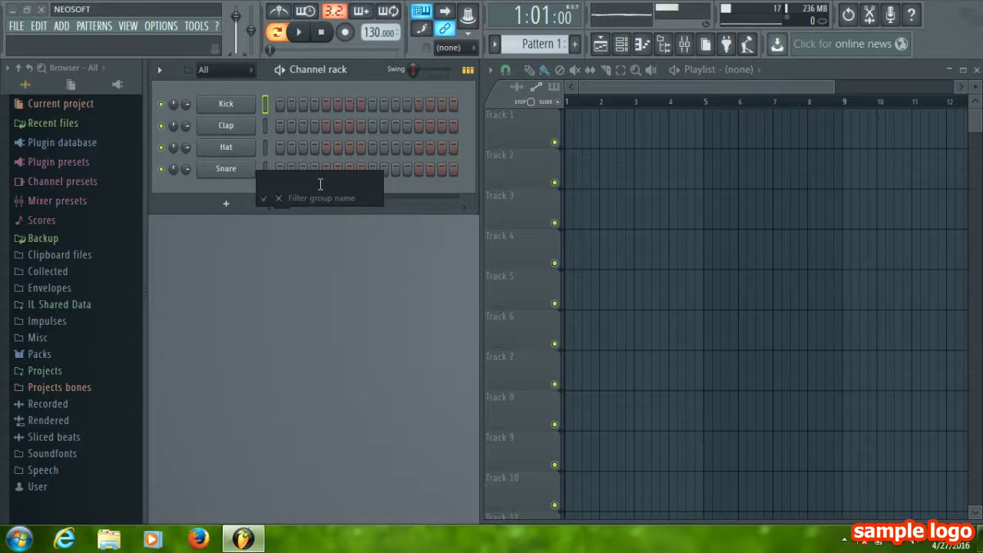
pyautogui.write('Drum')
pyautogui.press('Return')
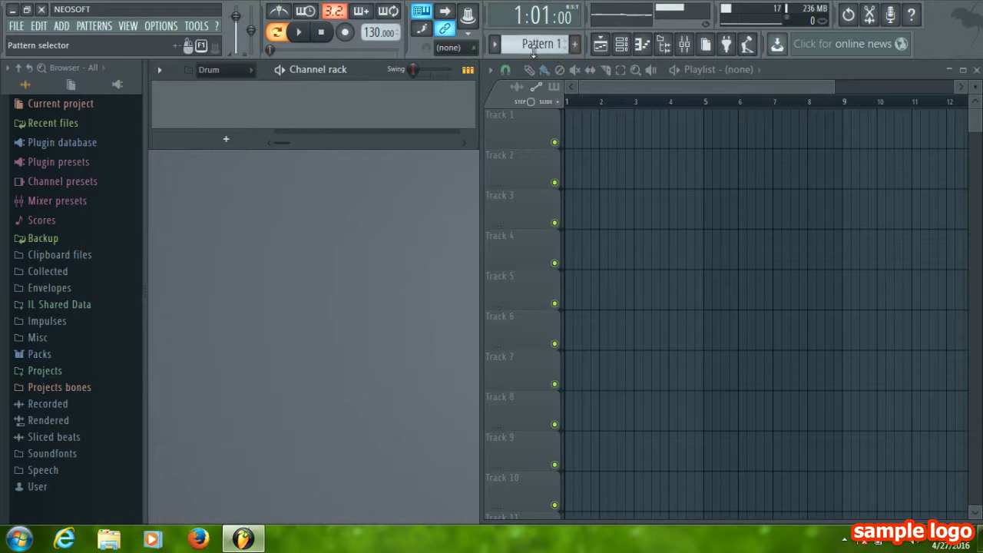
# Name the first pattern Drum 1
pyautogui.click(575, 43)
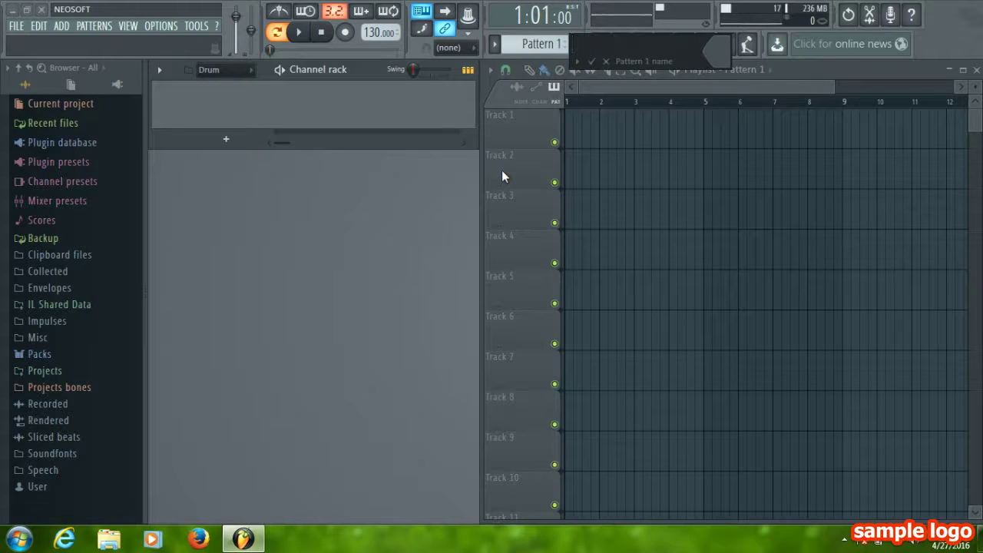
pyautogui.write('Drum 1')
pyautogui.press('Return')
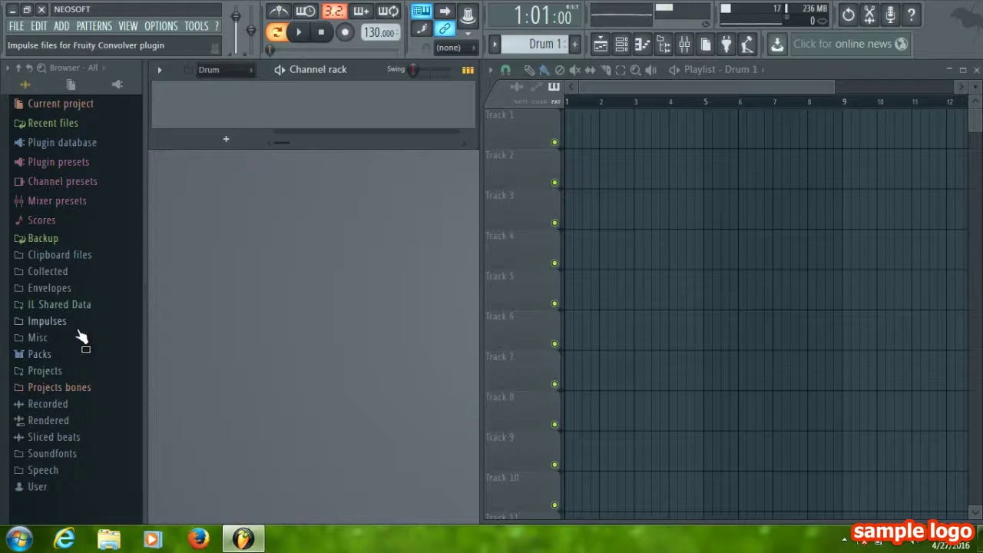
# Audition kick samples from the Drums pack and add Ekit Kick to the channel rack's Drum group
pyautogui.click(44, 360)
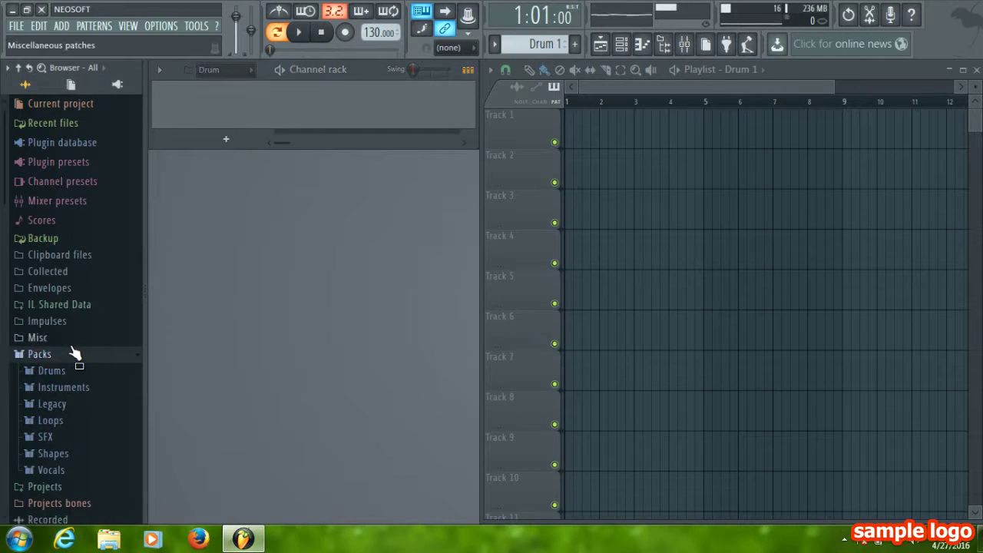
pyautogui.scroll(-1, 68, 347)
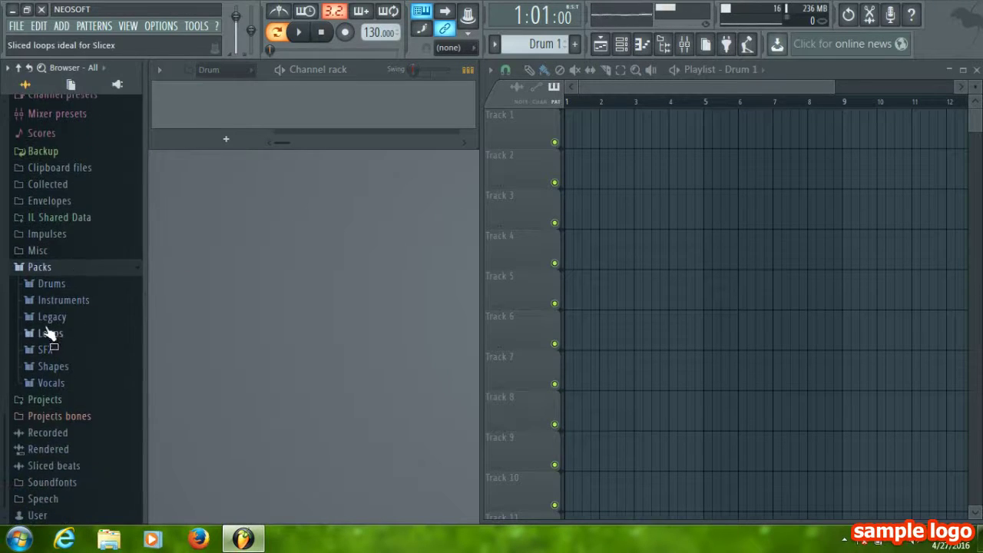
pyautogui.click(57, 284)
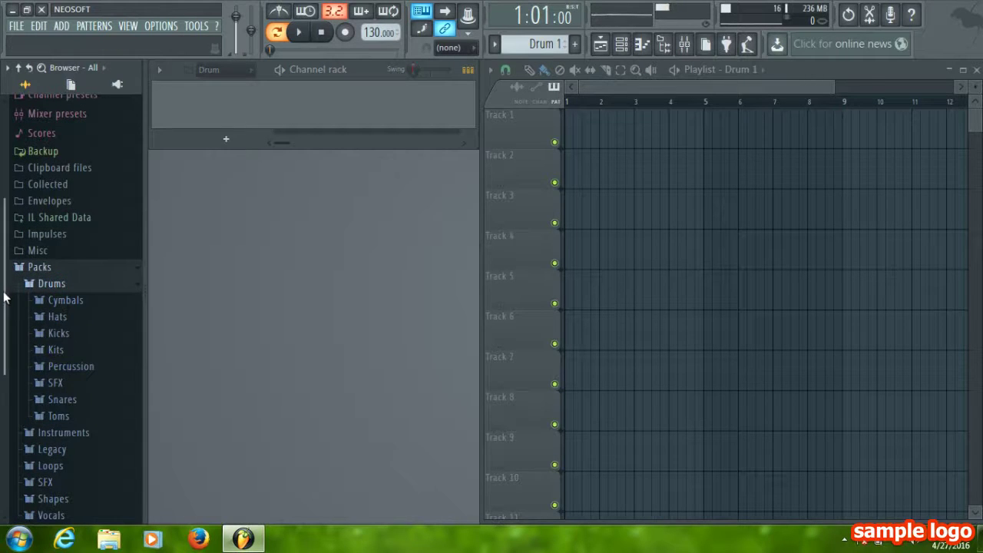
pyautogui.click(80, 335)
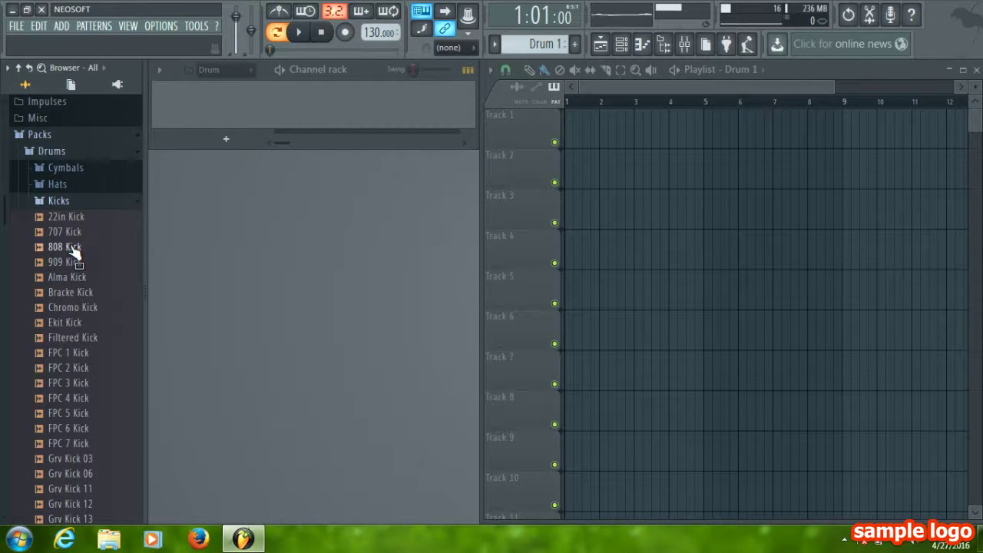
pyautogui.click(69, 277)
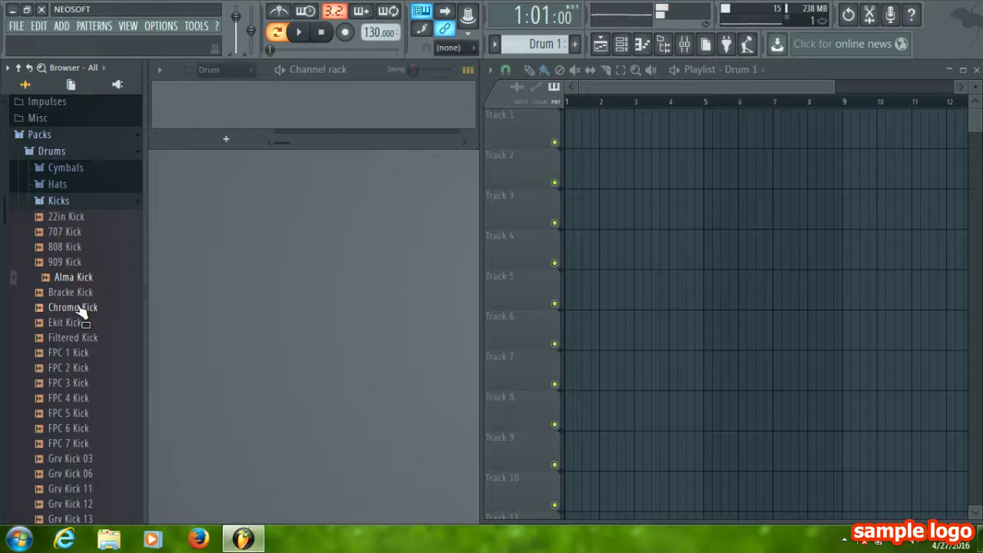
pyautogui.click(79, 308)
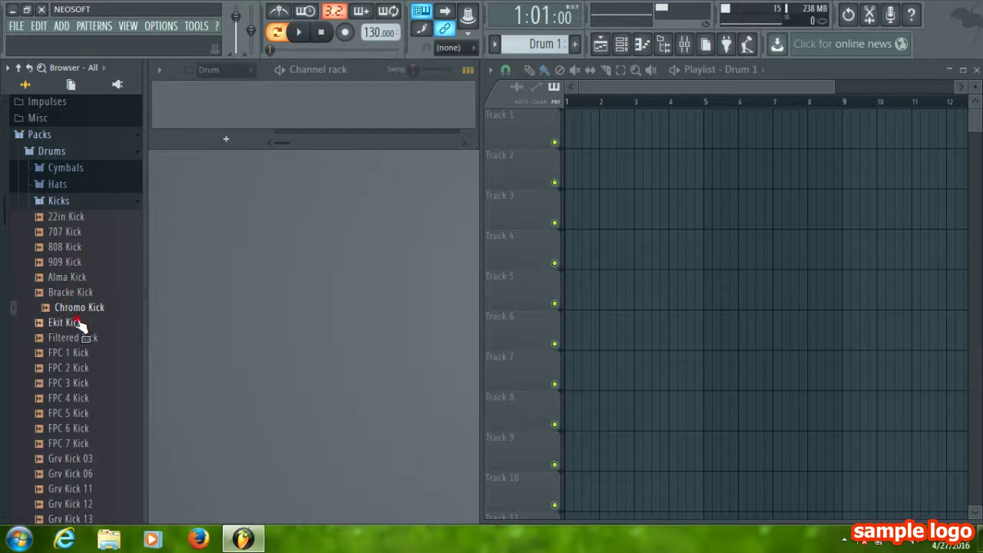
pyautogui.click(77, 323)
pyautogui.click(79, 323)
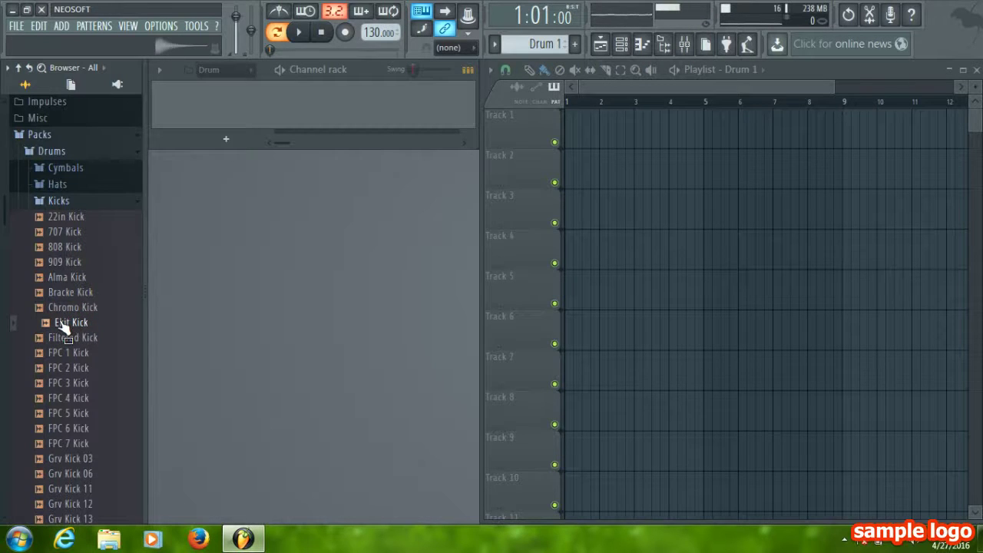
pyautogui.moveTo(63, 327); pyautogui.dragTo(196, 97)
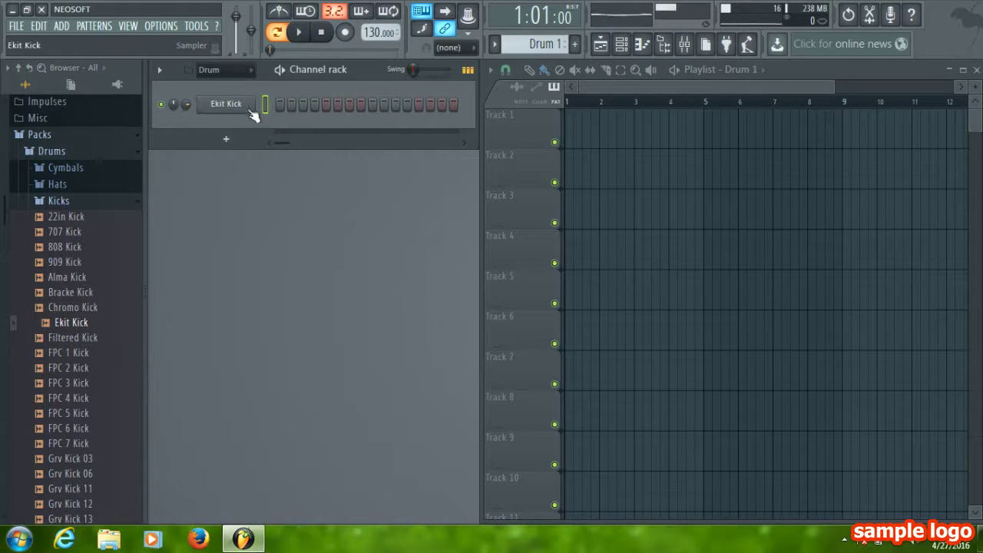
# Audition hat samples from the Drums pack and add 909 CH 2 as a channel below the kick
pyautogui.click(70, 202)
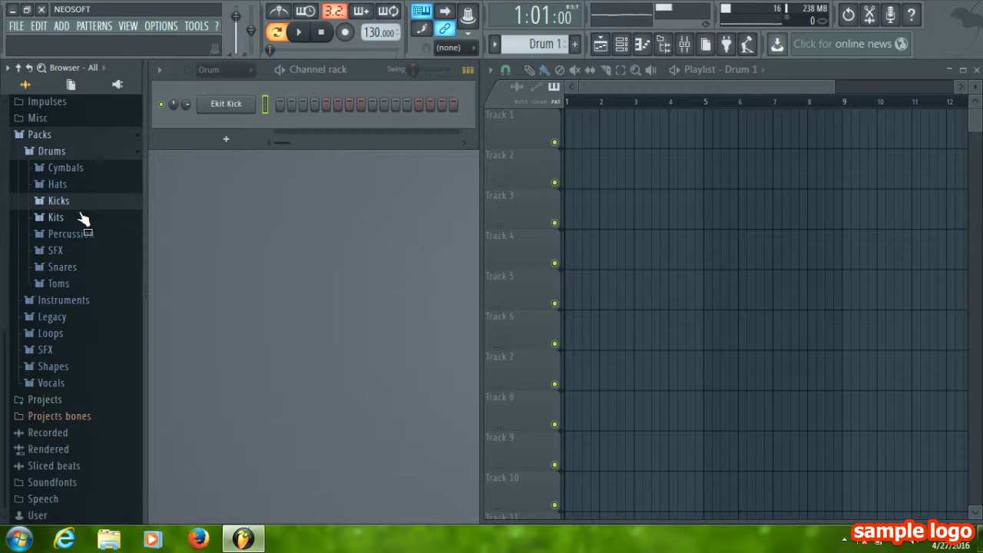
pyautogui.click(58, 185)
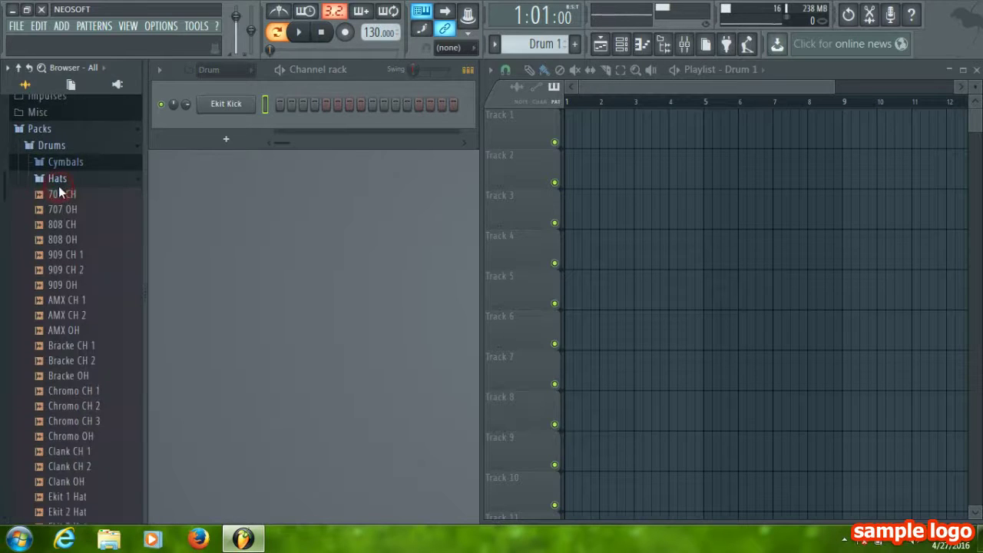
pyautogui.moveTo(68, 278)
pyautogui.mouseDown()
pyautogui.moveTo(65, 292)
pyautogui.moveTo(83, 280)
pyautogui.mouseUp()
pyautogui.click(71, 262)
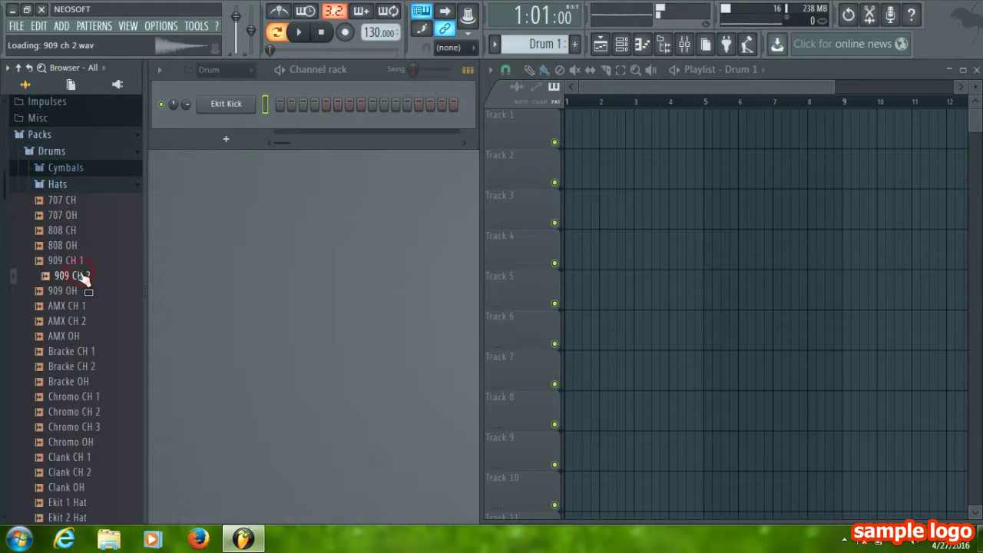
pyautogui.click(86, 291)
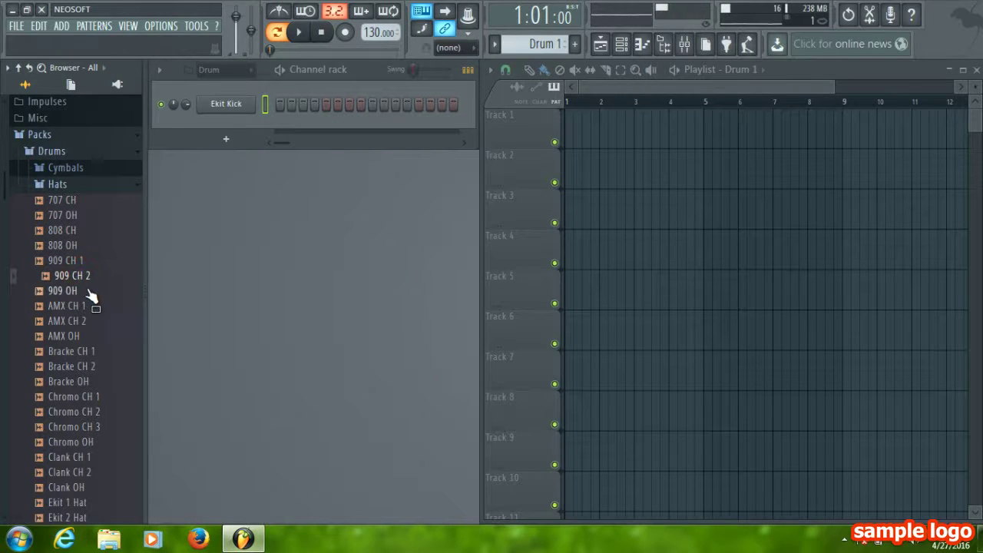
pyautogui.click(86, 308)
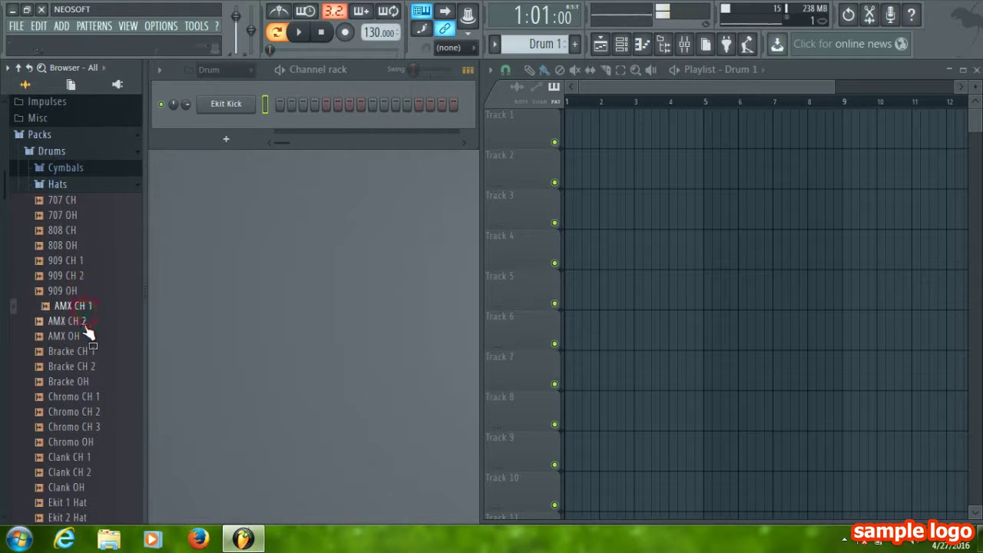
pyautogui.click(89, 323)
pyautogui.click(90, 352)
pyautogui.click(81, 278)
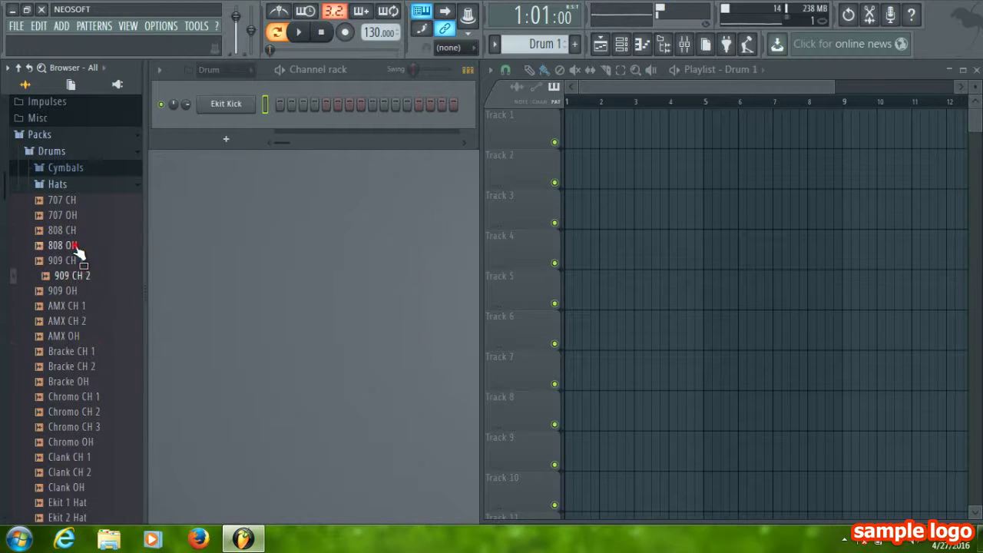
pyautogui.click(76, 279)
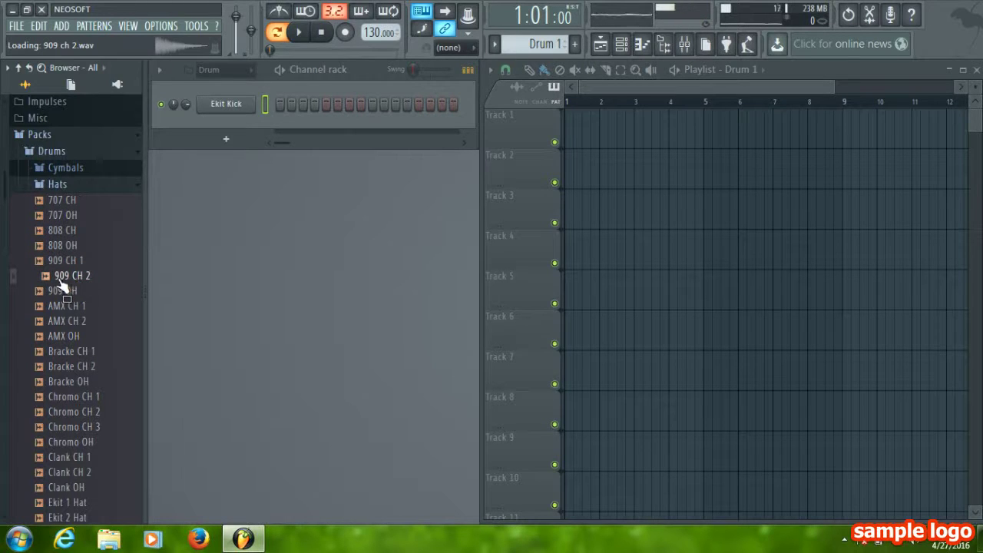
pyautogui.moveTo(63, 284); pyautogui.dragTo(228, 128)
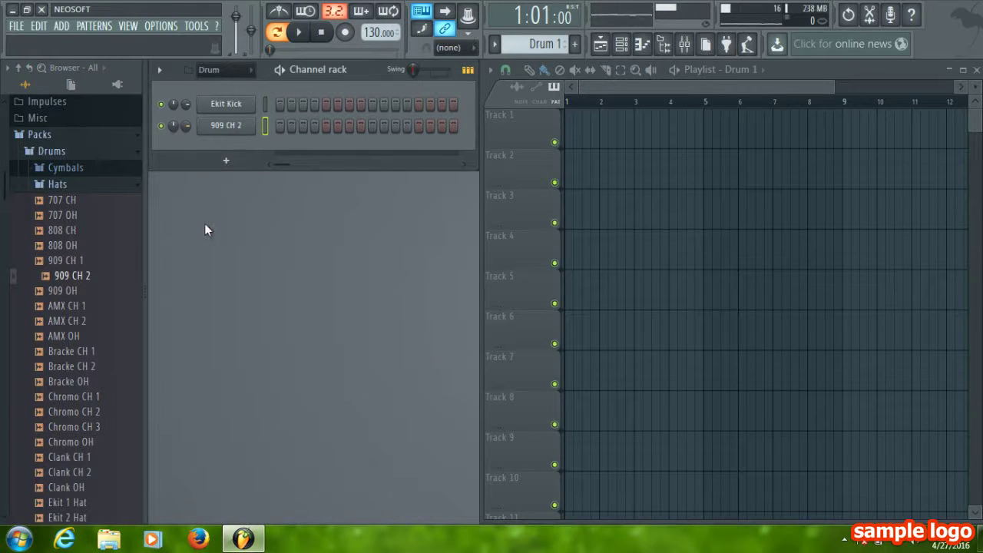
# Audition snare samples from the Drums pack and add FPC Snare 4 as a channel below the hat
pyautogui.click(74, 189)
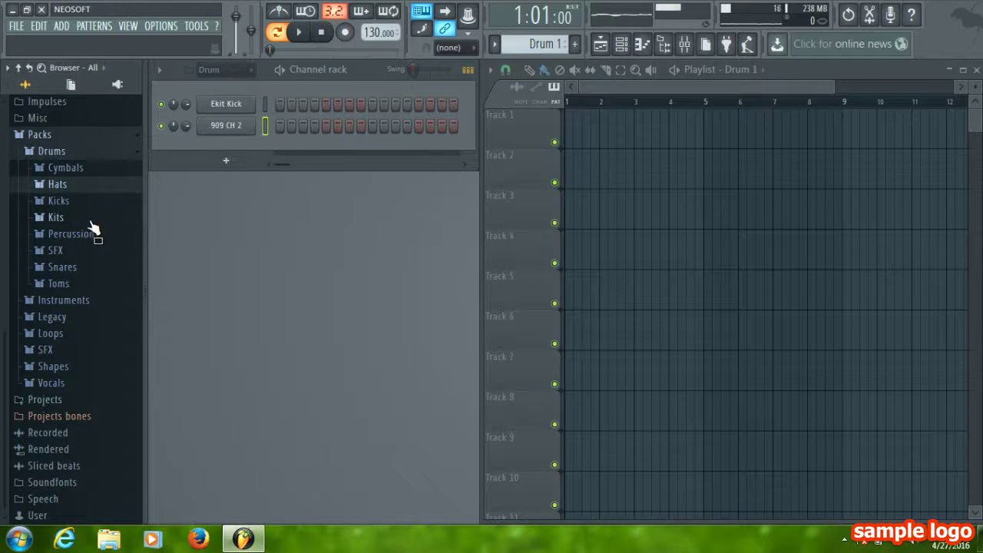
pyautogui.click(82, 271)
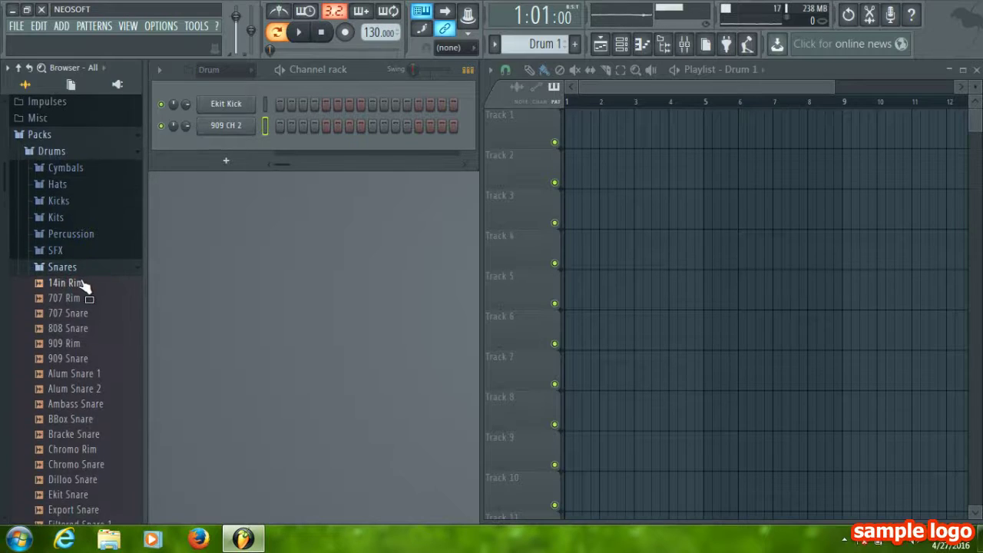
pyautogui.scroll(-5, 79, 278)
pyautogui.click(62, 238)
pyautogui.click(65, 254)
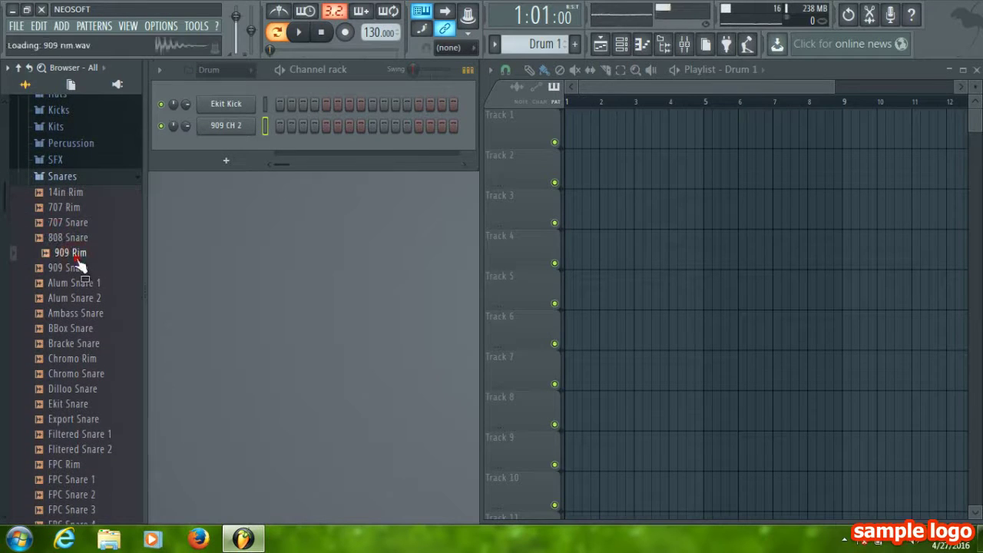
pyautogui.click(77, 285)
pyautogui.click(94, 330)
pyautogui.click(94, 343)
pyautogui.click(93, 374)
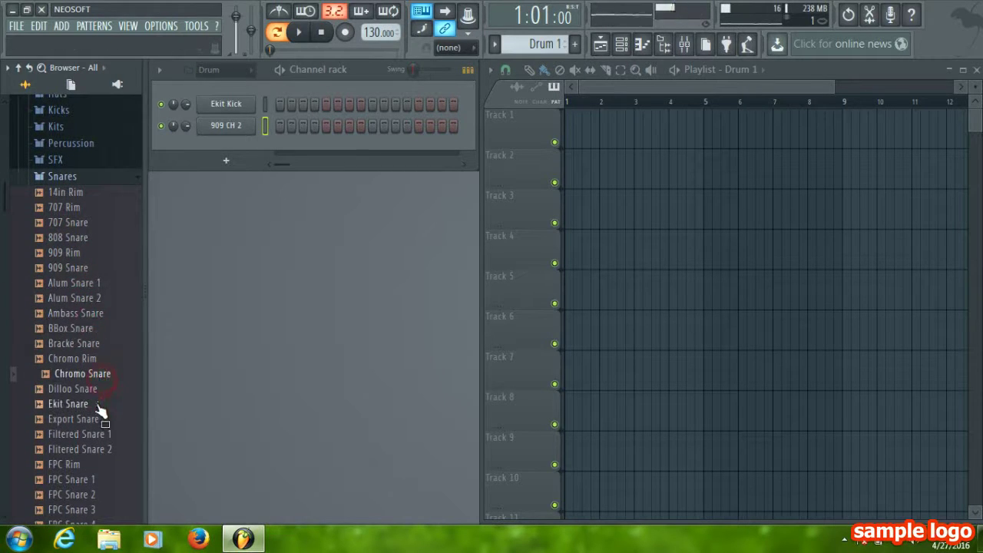
pyautogui.click(94, 404)
pyautogui.click(95, 419)
pyautogui.scroll(-6, 72, 355)
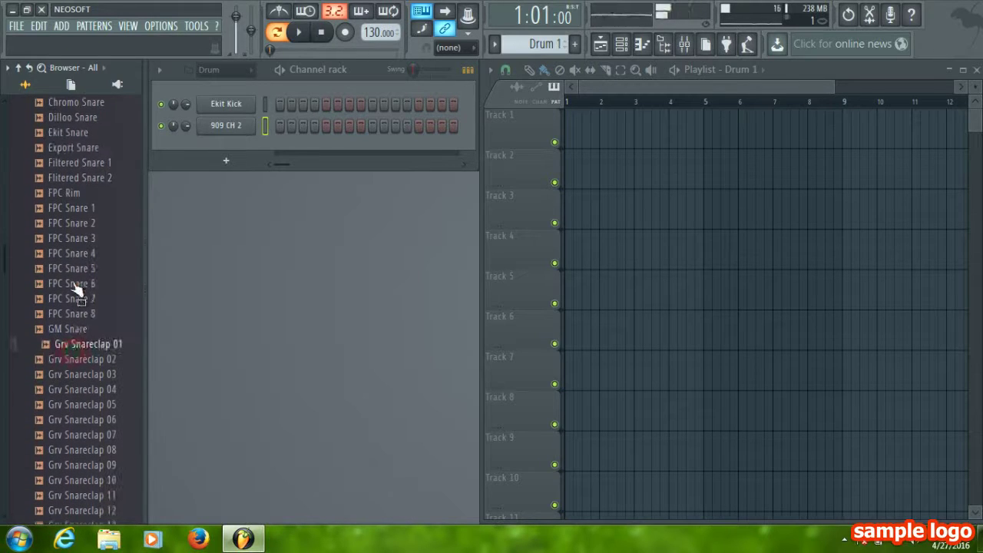
pyautogui.click(74, 269)
pyautogui.click(75, 256)
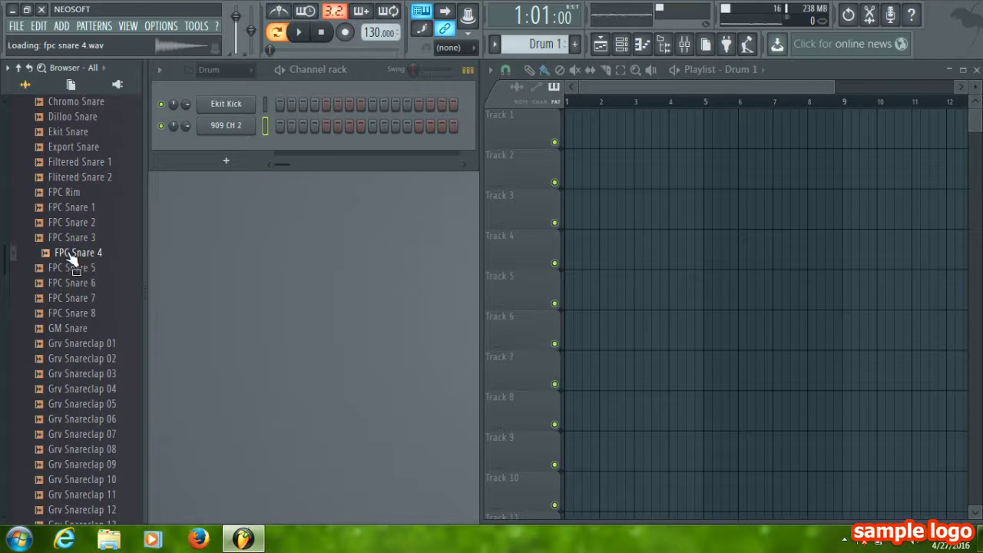
pyautogui.moveTo(71, 260); pyautogui.dragTo(226, 153)
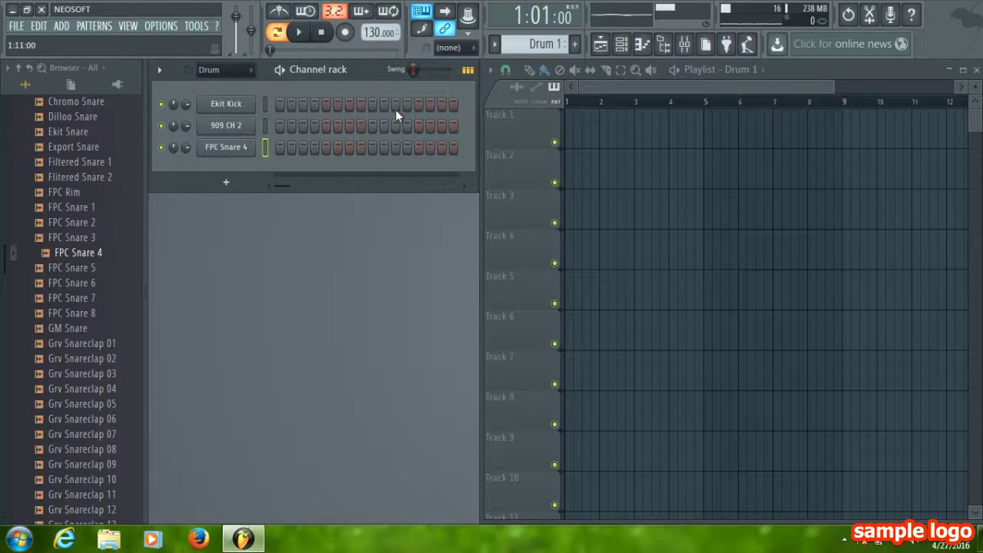
# Try a hit on the second step of the Ekit Kick channel, and start and pause the pattern's playback
pyautogui.click(292, 104)
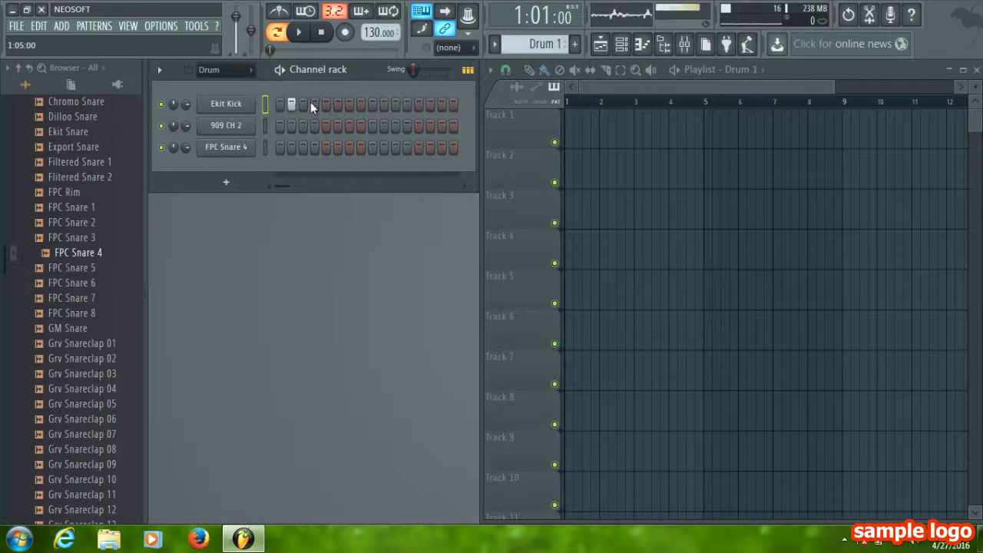
pyautogui.click(281, 71)
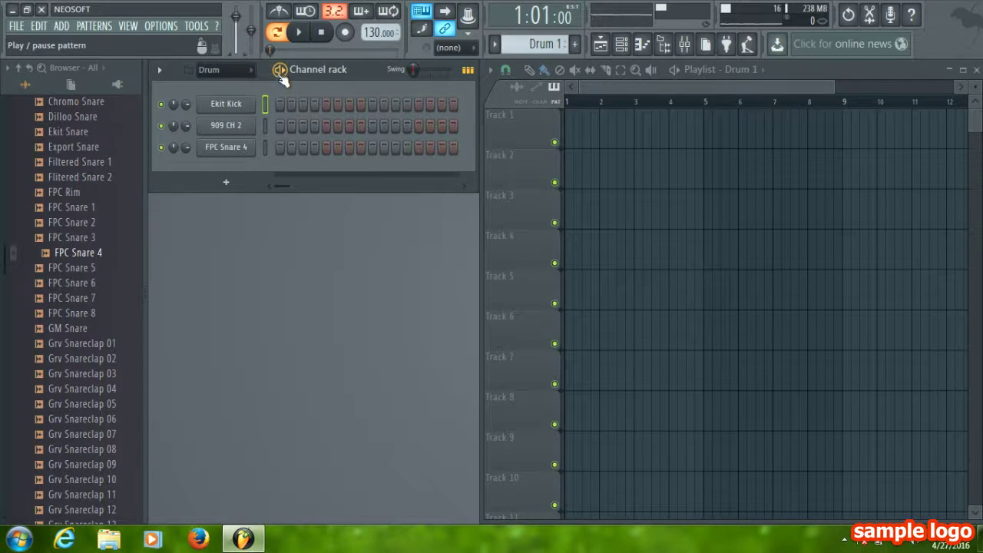
pyautogui.click(281, 75)
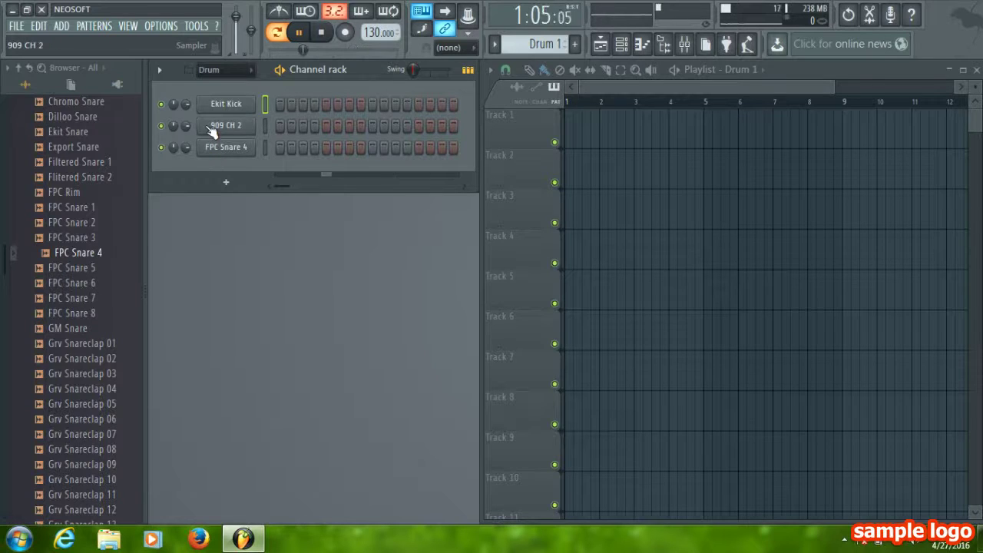
pyautogui.press('space')
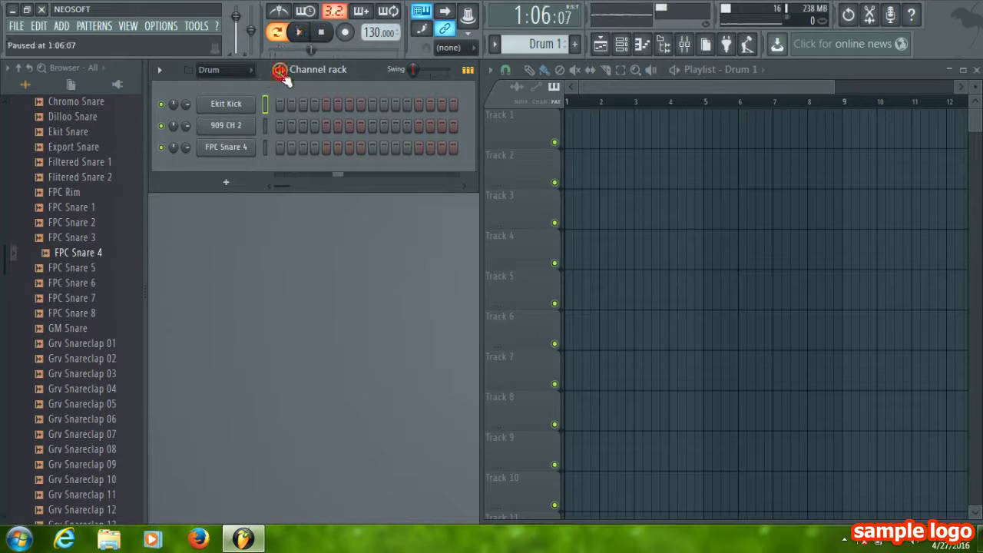
# Start playback of the Drum 1 pattern and place an Ekit Kick hit on step 1
pyautogui.press('space')
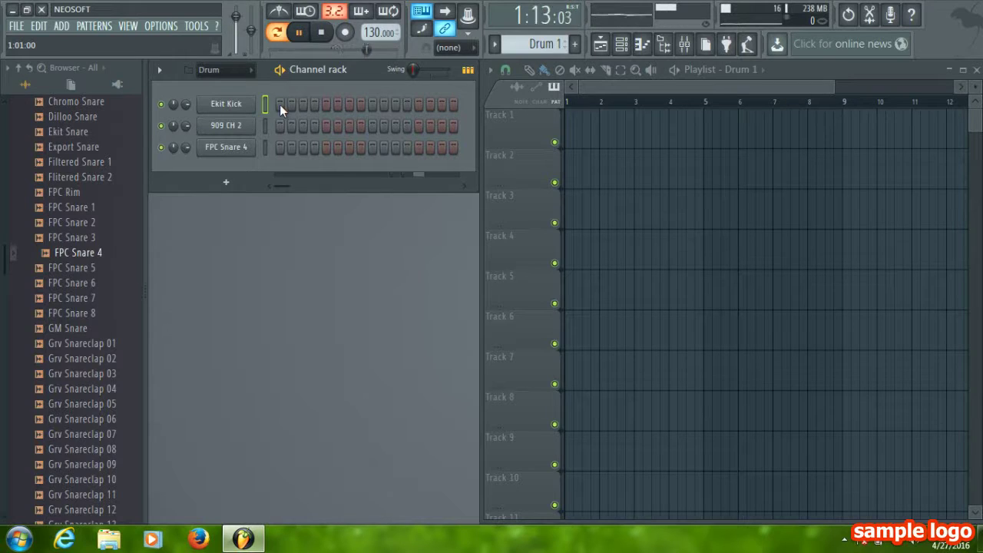
pyautogui.click(280, 105)
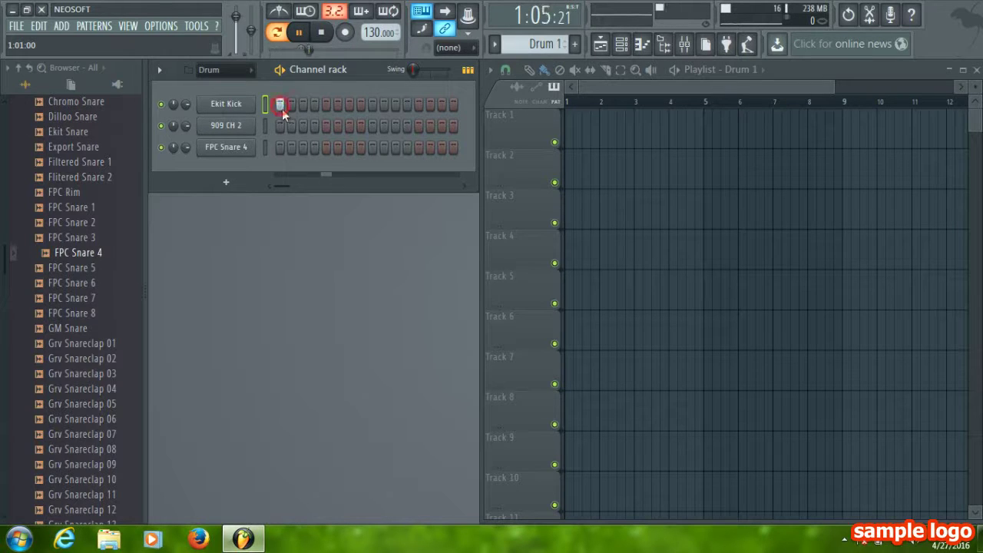
# Try FPC Snare 4 hits on step 4 and step 5 while the pattern plays
pyautogui.click(317, 148)
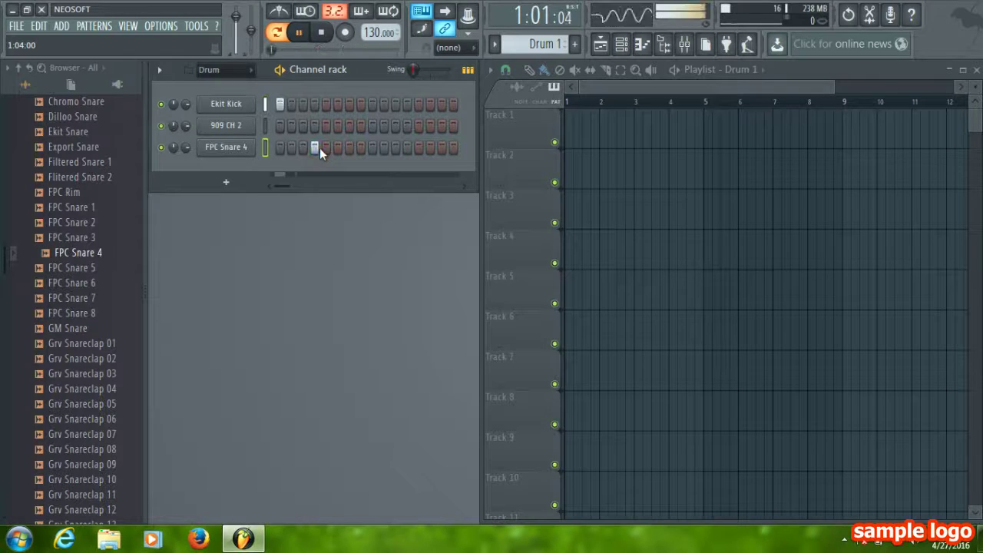
pyautogui.click(318, 146)
pyautogui.click(326, 146)
pyautogui.click(326, 146)
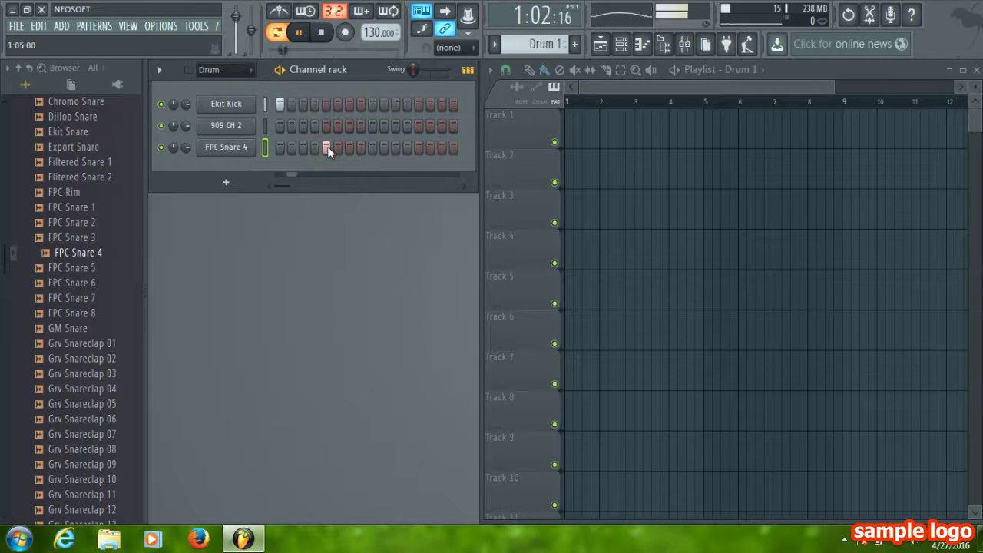
pyautogui.click(316, 146)
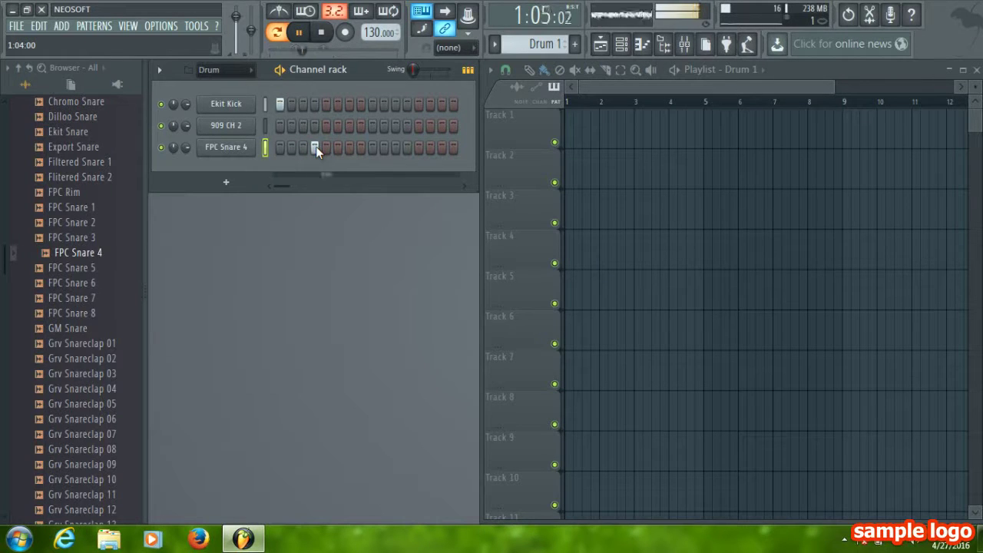
pyautogui.click(316, 146)
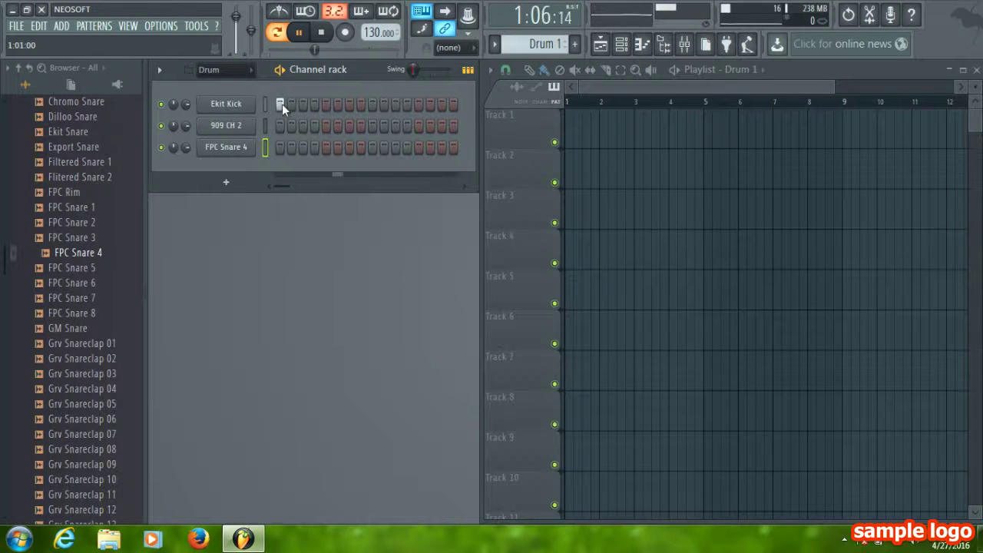
# Try a snare on step 6 and a kick on step 8, and settle the FPC Snare 4 hit on step 5
pyautogui.click(325, 148)
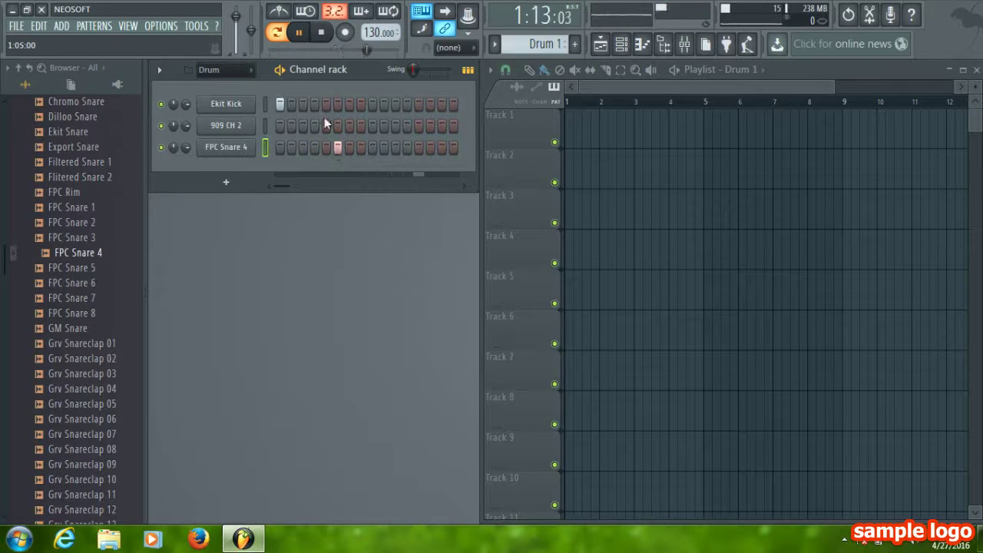
pyautogui.click(360, 105)
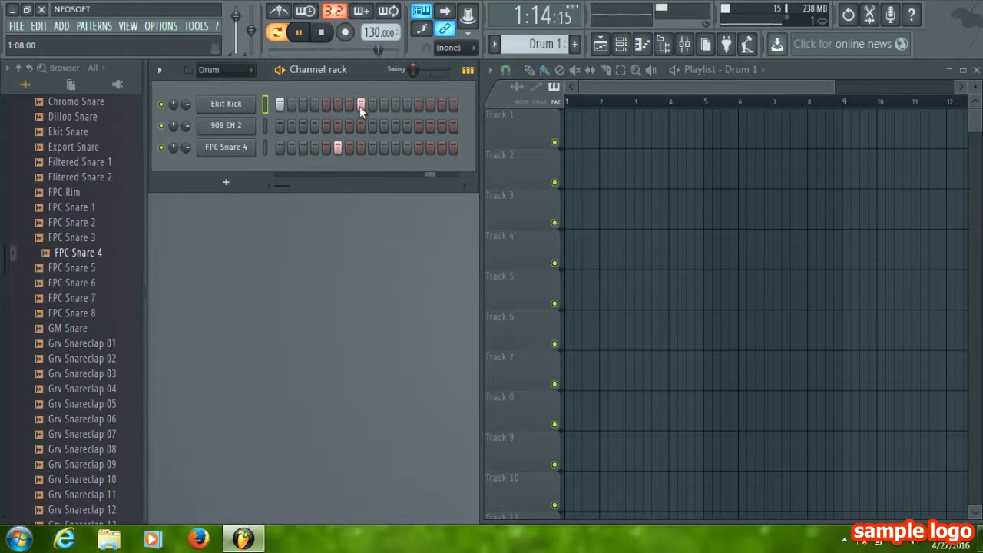
pyautogui.click(360, 106)
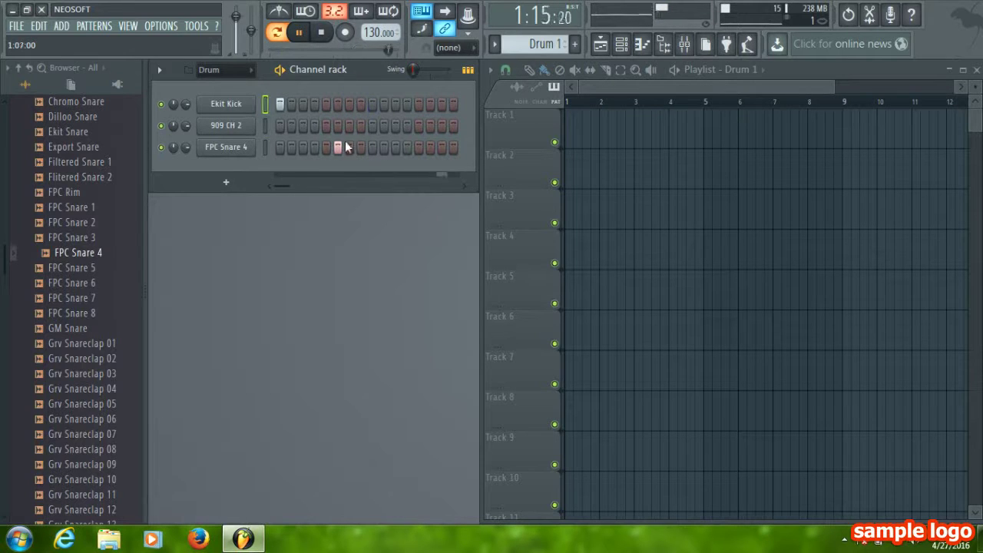
pyautogui.click(338, 146)
pyautogui.click(325, 147)
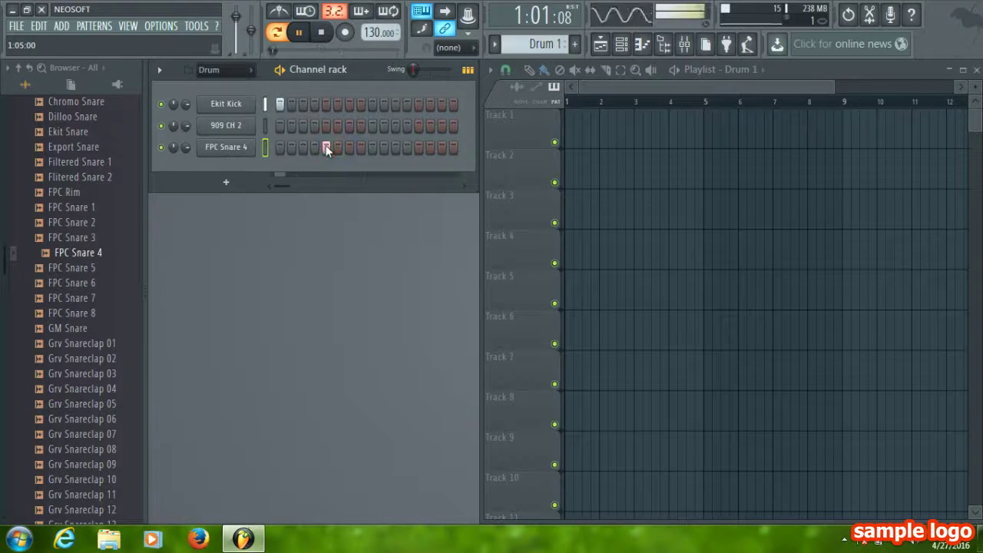
# Place Ekit Kick hits on steps 7 and 11 and an FPC Snare 4 hit on step 13
pyautogui.click(338, 107)
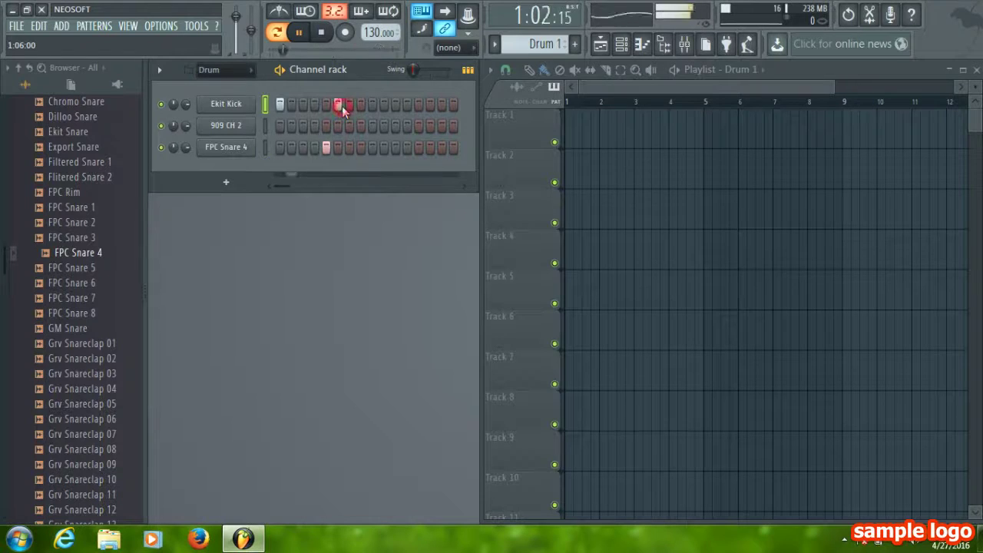
pyautogui.click(341, 106)
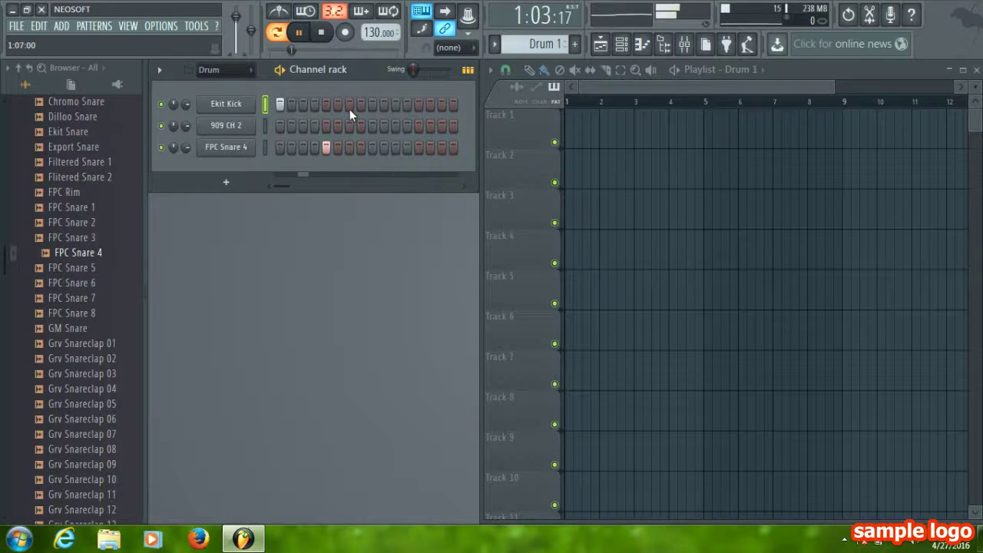
pyautogui.click(350, 106)
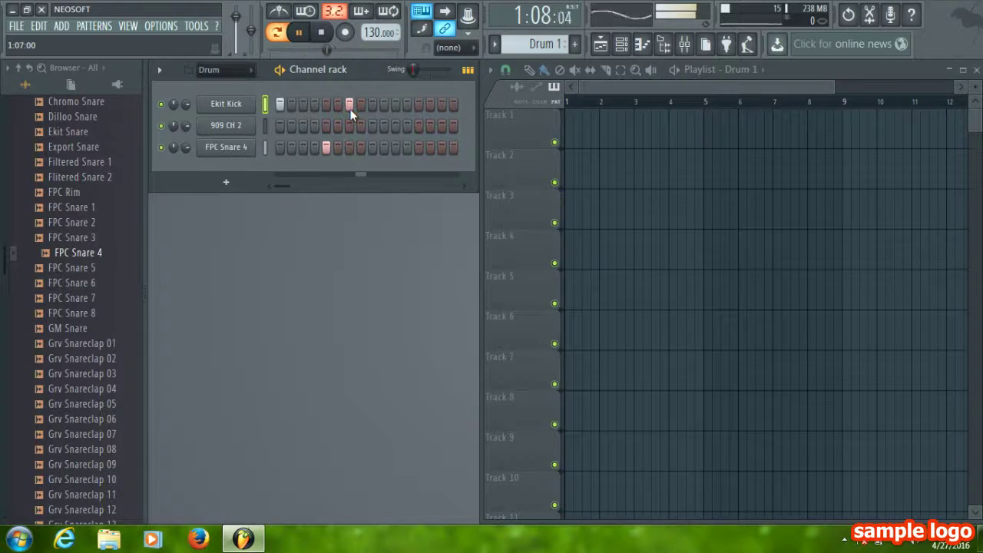
pyautogui.click(374, 147)
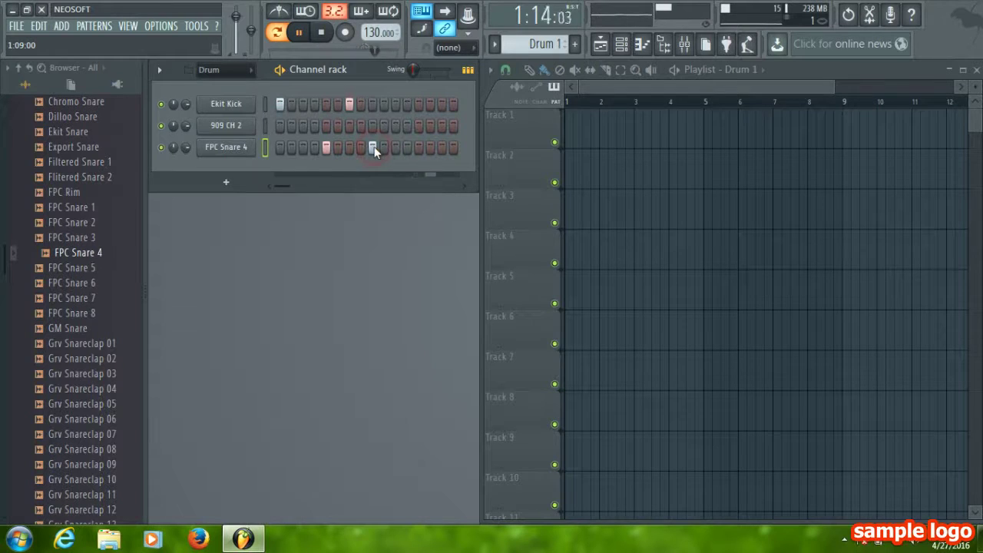
pyautogui.click(399, 105)
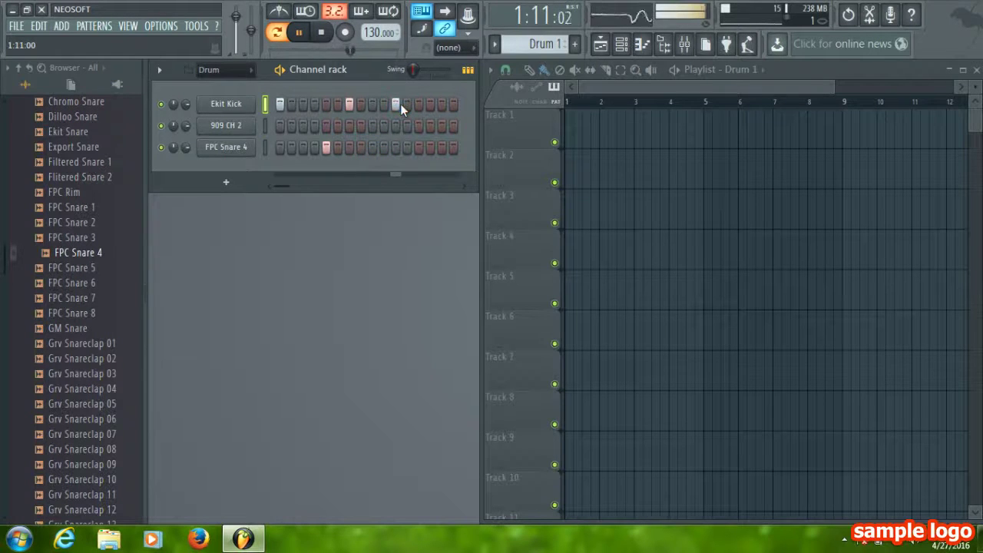
pyautogui.click(419, 148)
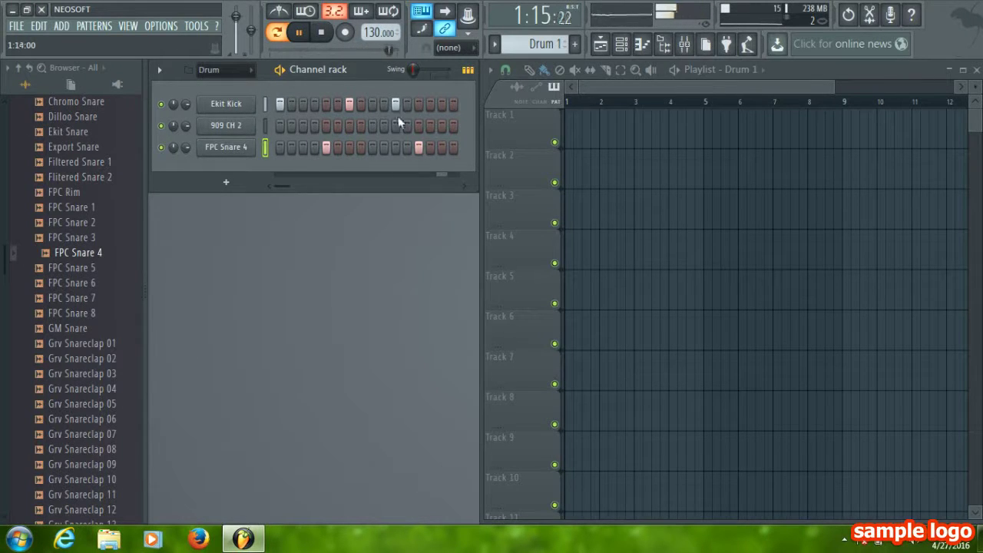
# Try 909 CH 2 hits on steps 1, 4 and 7
pyautogui.click(281, 125)
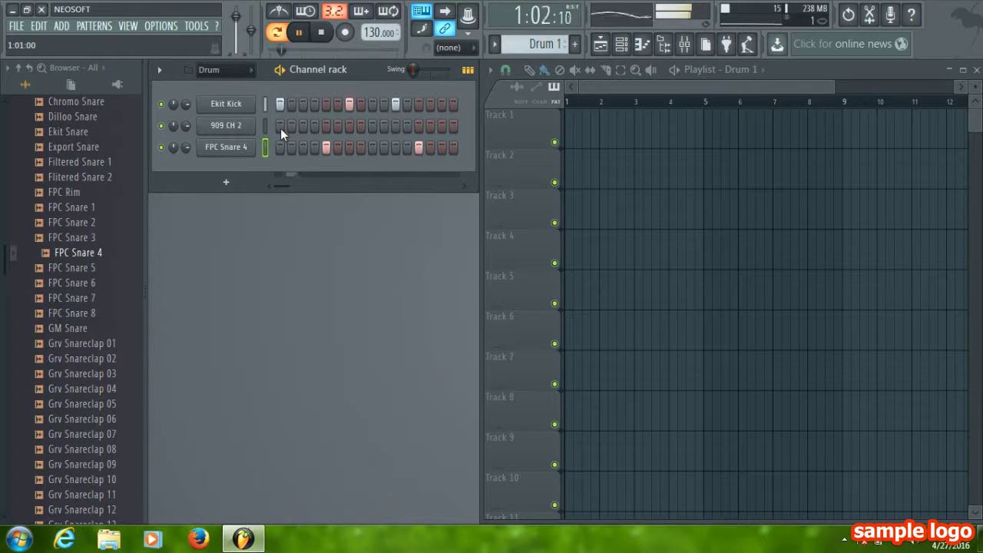
pyautogui.click(312, 130)
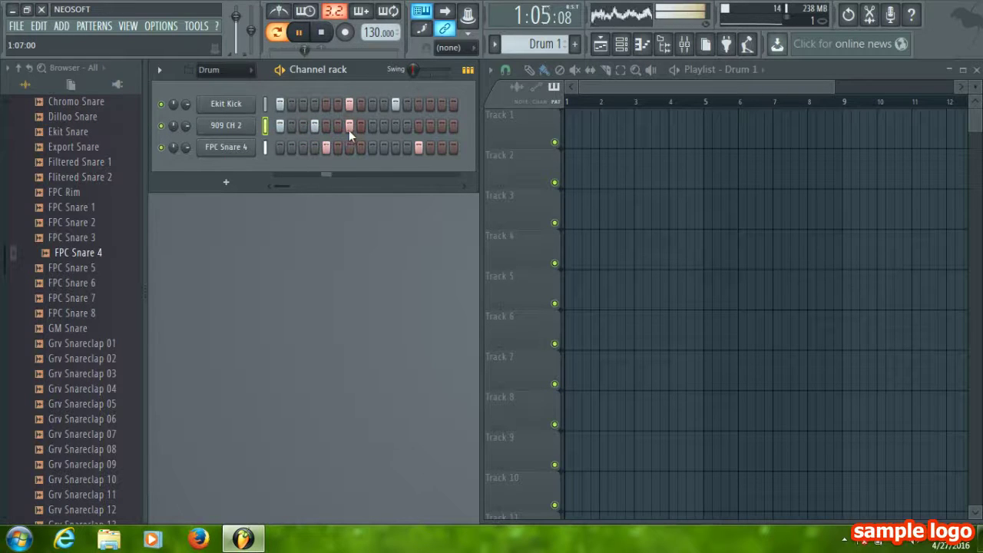
pyautogui.click(314, 127)
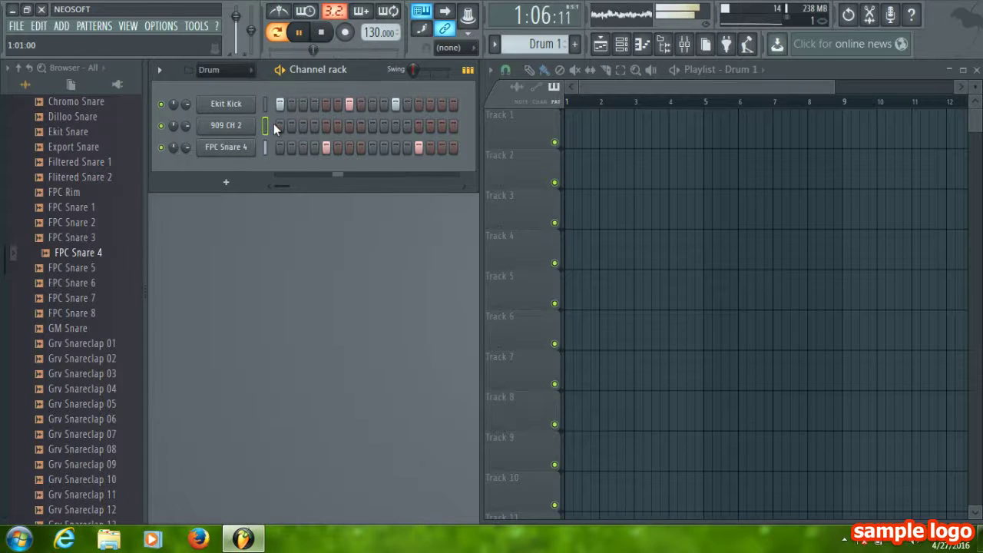
# Fill each 2 steps of the 909 CH 2 channel, add an extra hit on step 4, and pause playback
pyautogui.rightClick(226, 126)
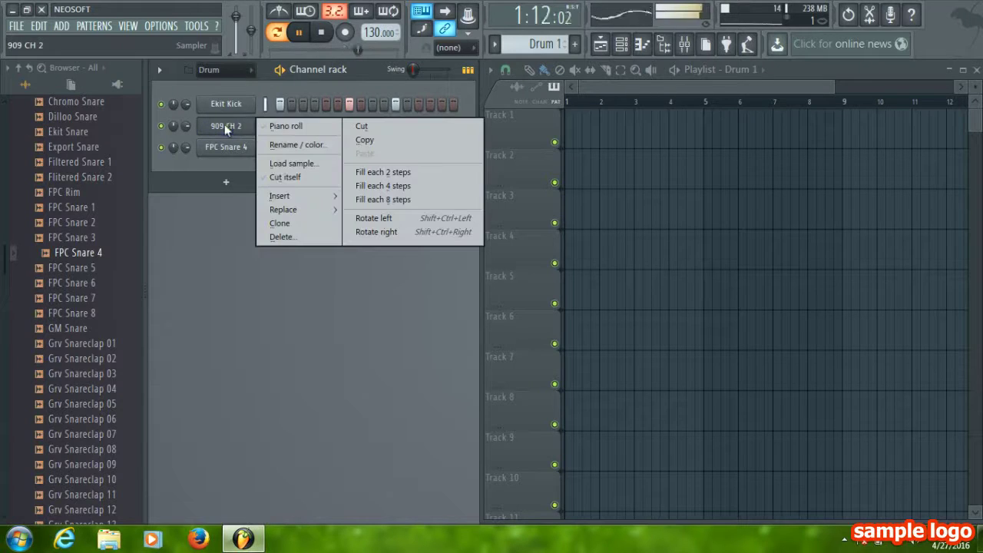
pyautogui.click(392, 172)
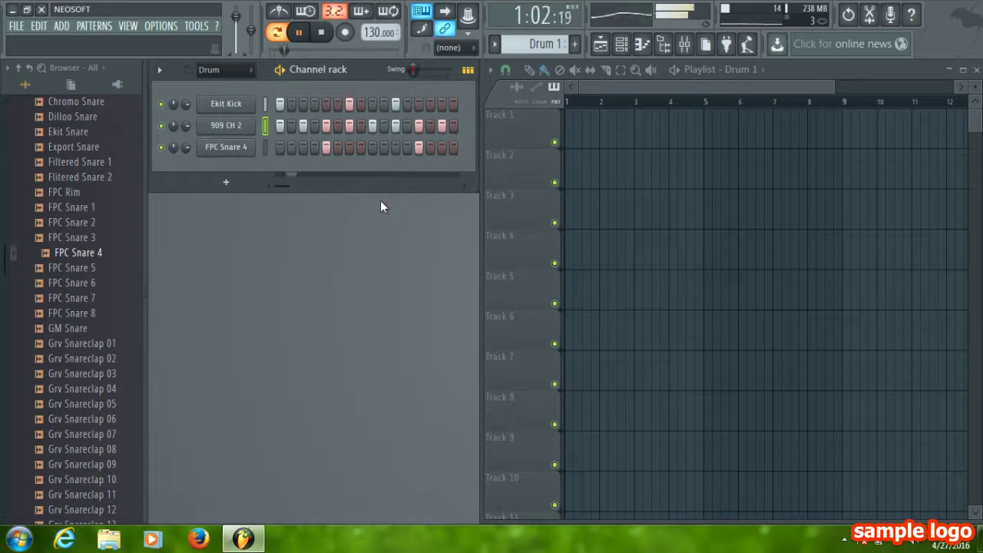
pyautogui.click(314, 125)
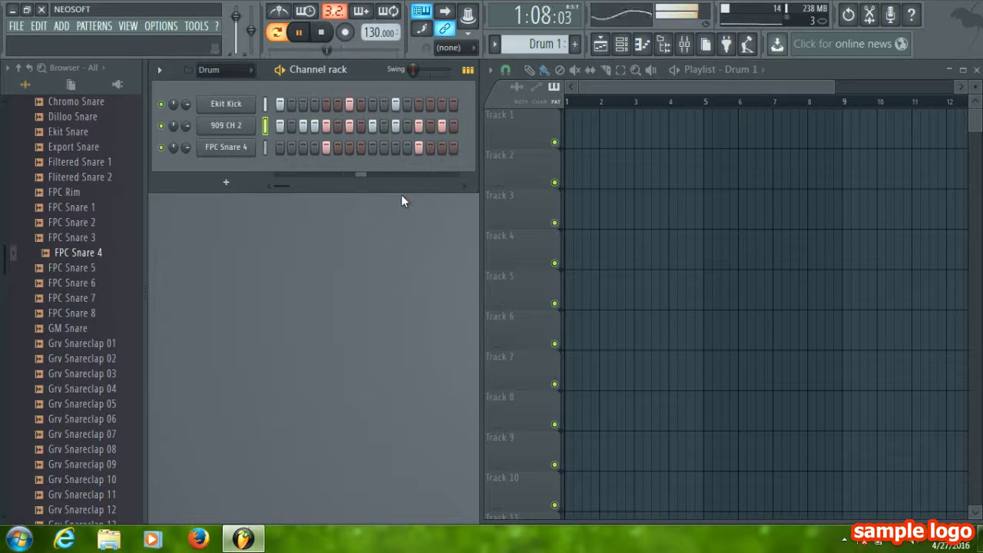
pyautogui.click(281, 70)
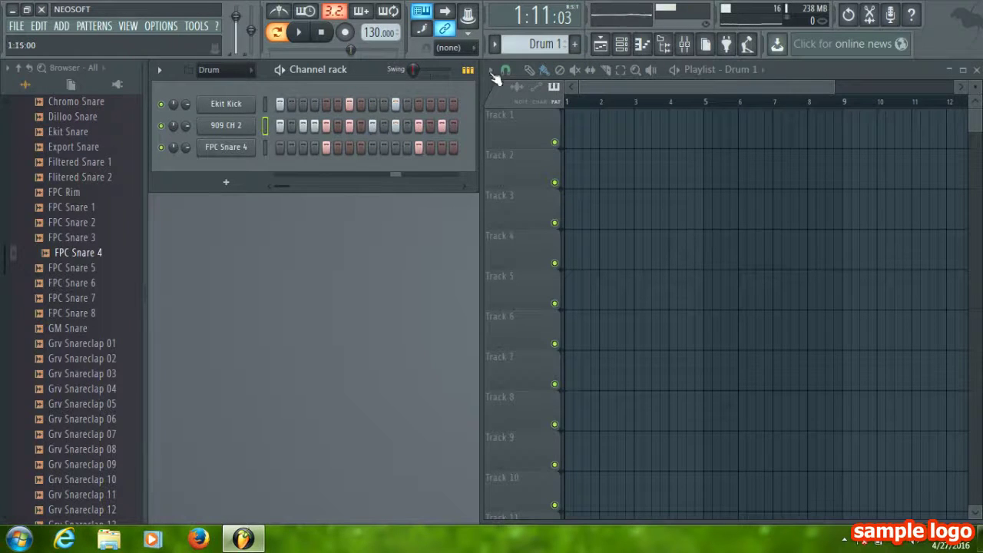
# Create a new pattern and name it Drum 2
pyautogui.click(574, 45)
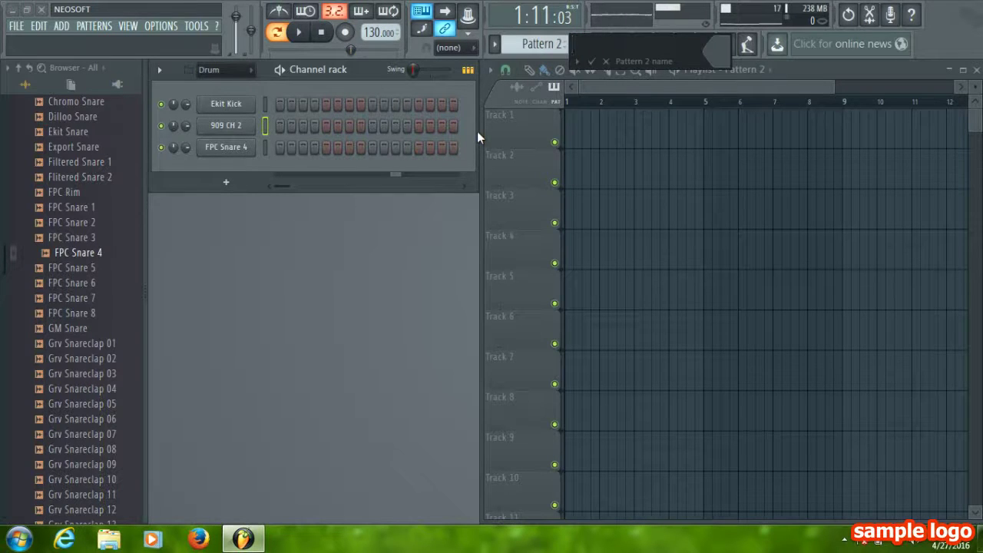
pyautogui.write('Drum 2')
pyautogui.press('Return')
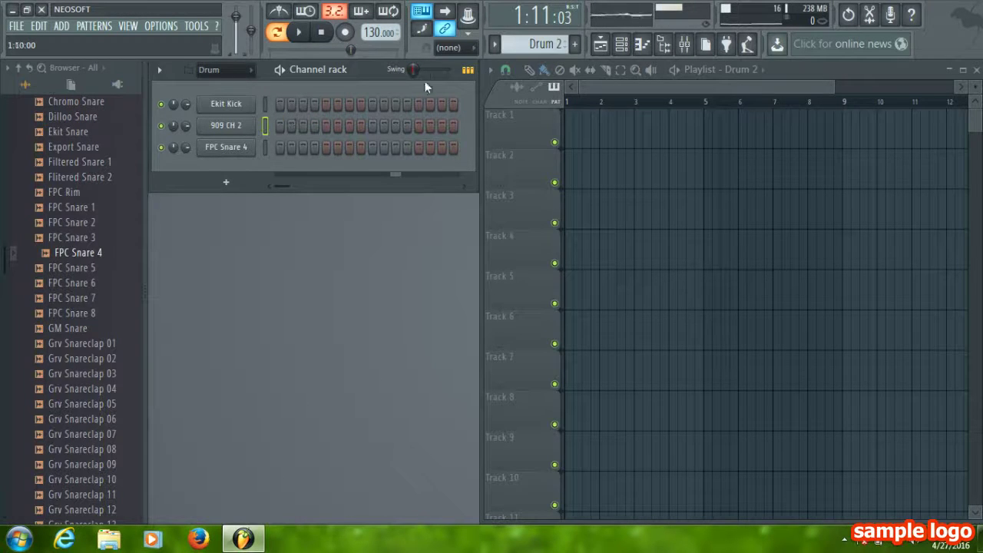
# Switch to the Drum 1 pattern to review its steps, and return to the Drum 2 pattern
pyautogui.click(494, 44)
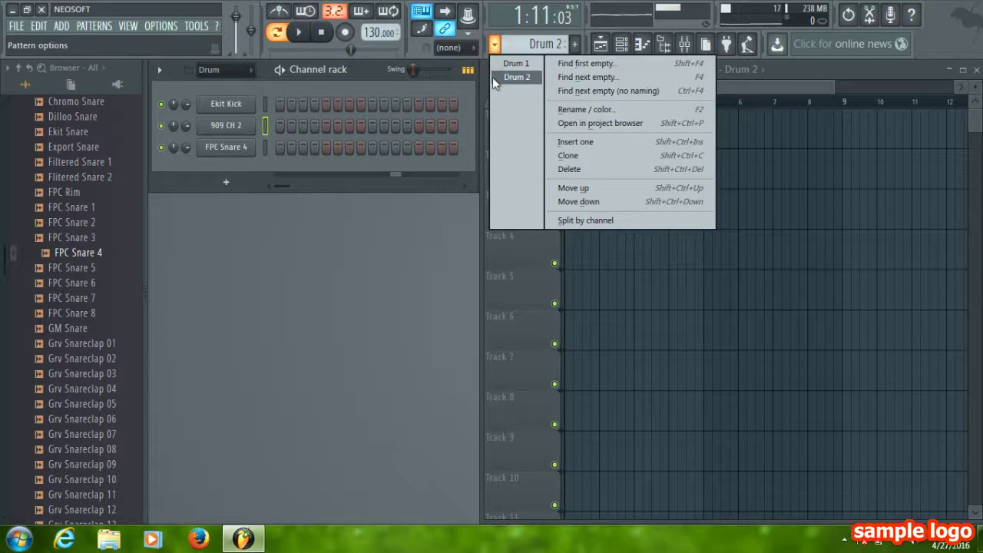
pyautogui.click(503, 66)
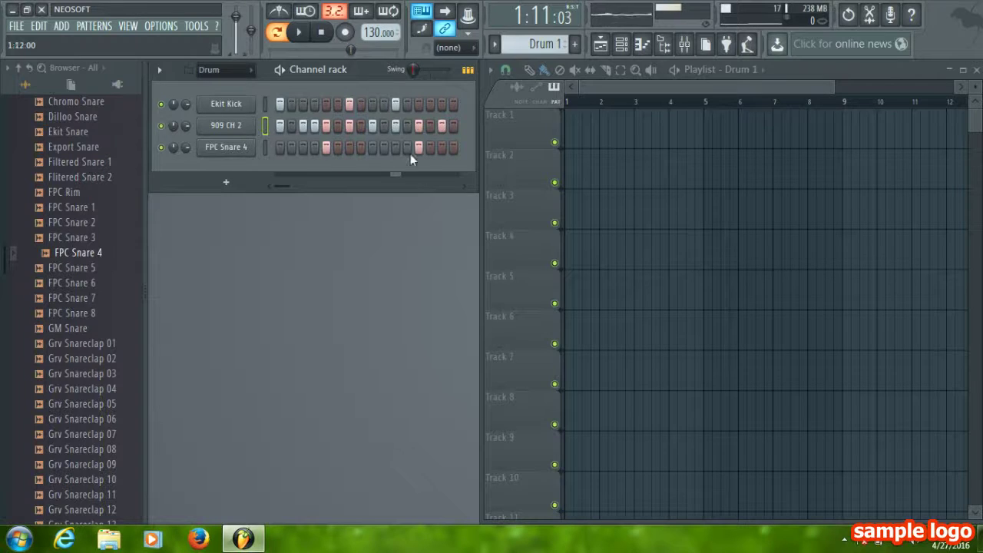
pyautogui.click(494, 44)
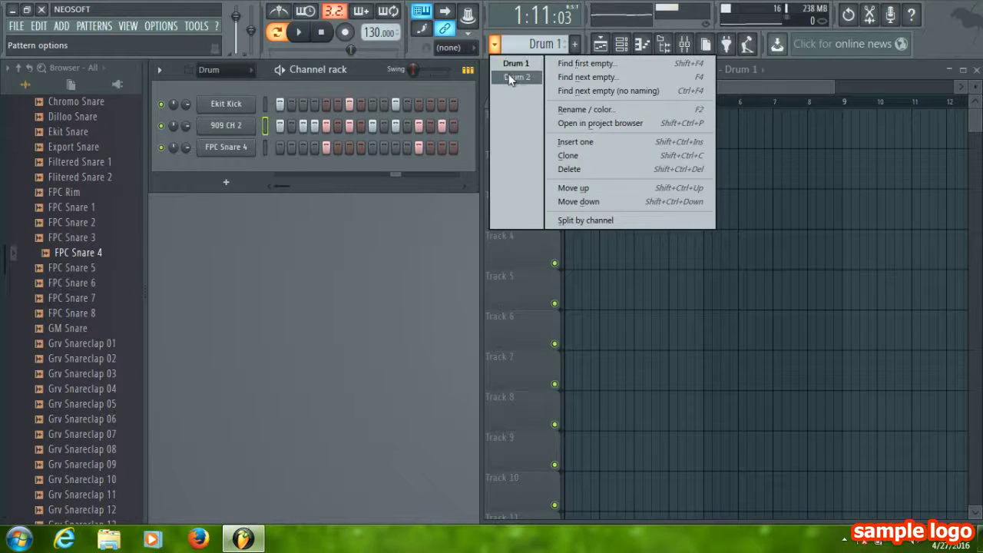
pyautogui.click(508, 76)
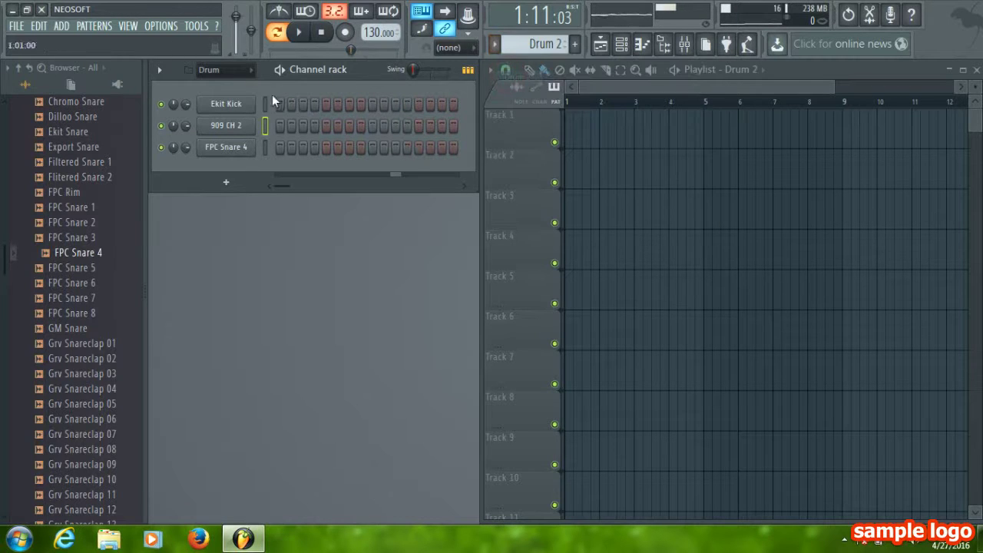
# With the pattern playing, place Ekit Kick hits on steps 1, 7 and 11 and FPC Snare 4 hits on steps 5 and 13
pyautogui.press('space')
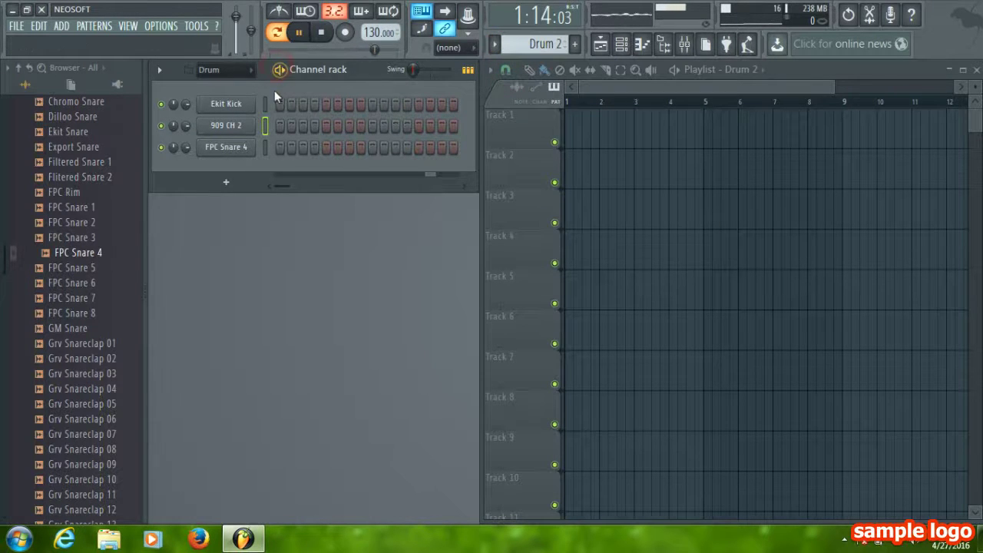
pyautogui.click(281, 104)
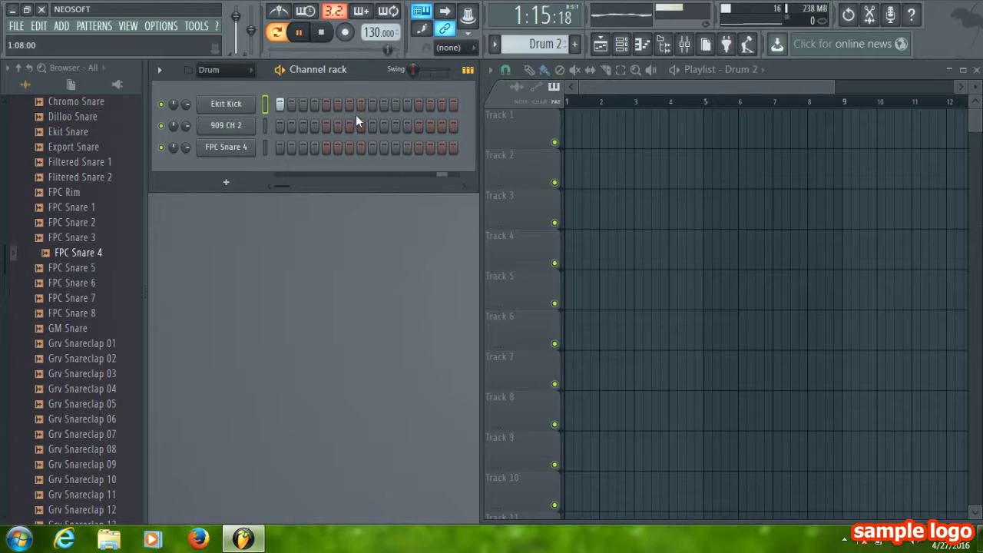
pyautogui.click(327, 147)
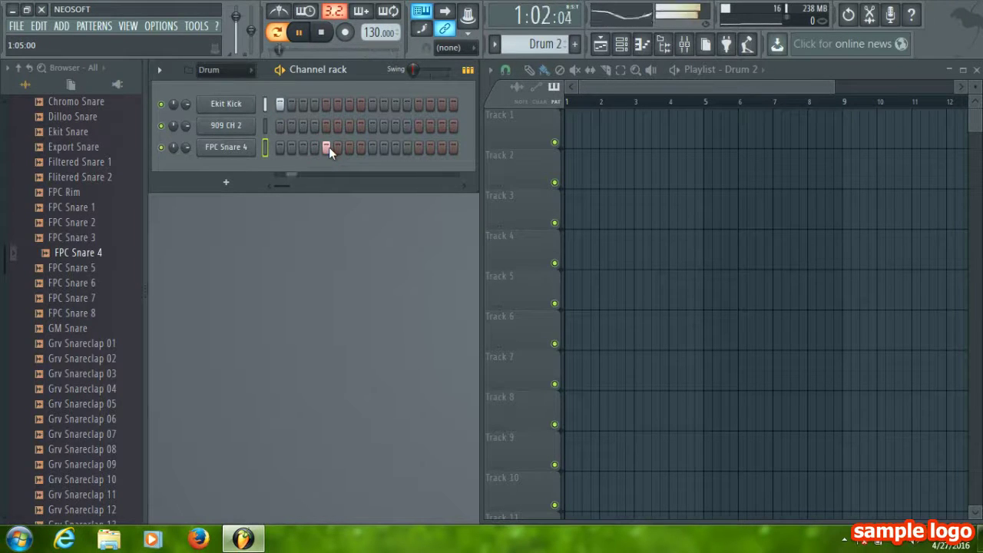
pyautogui.click(348, 104)
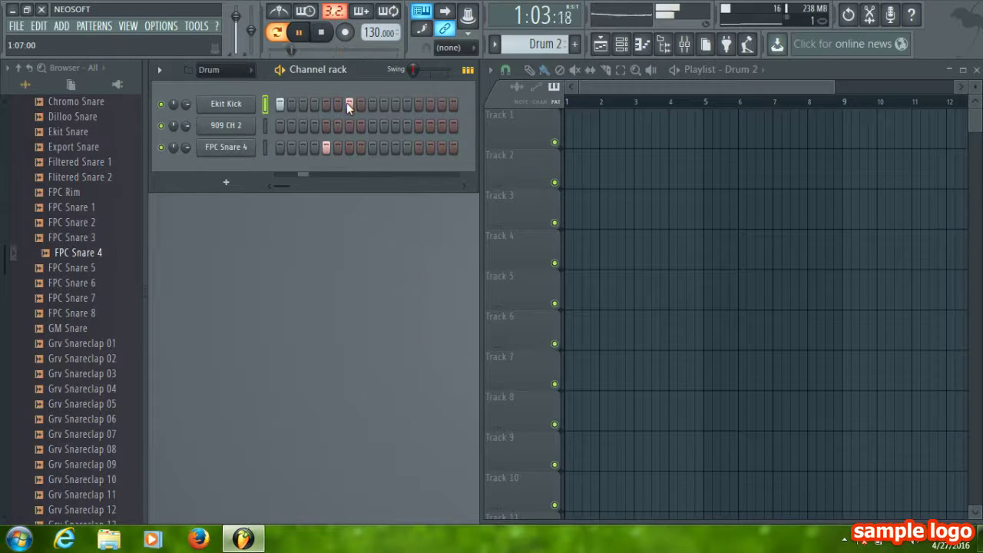
pyautogui.click(407, 105)
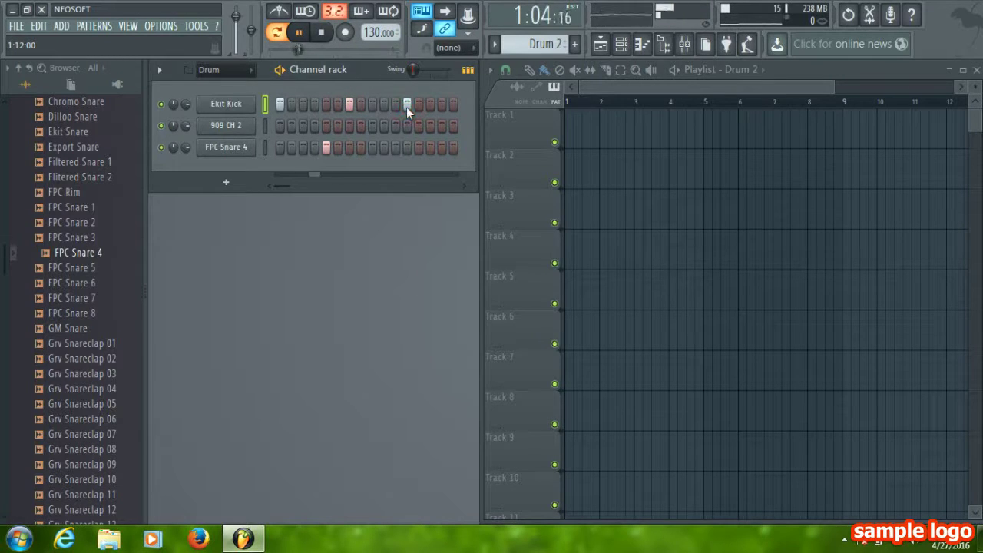
pyautogui.click(407, 104)
pyautogui.click(396, 104)
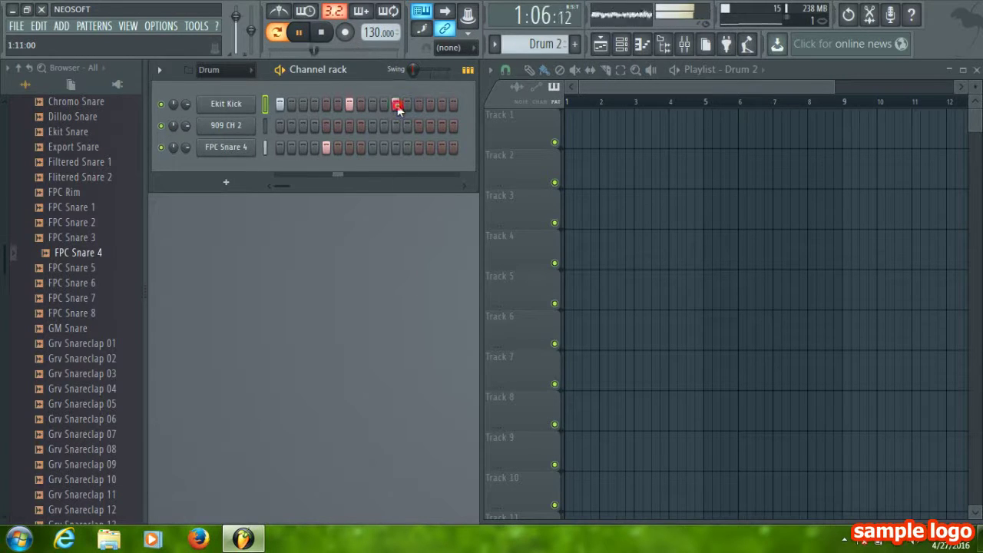
pyautogui.click(429, 148)
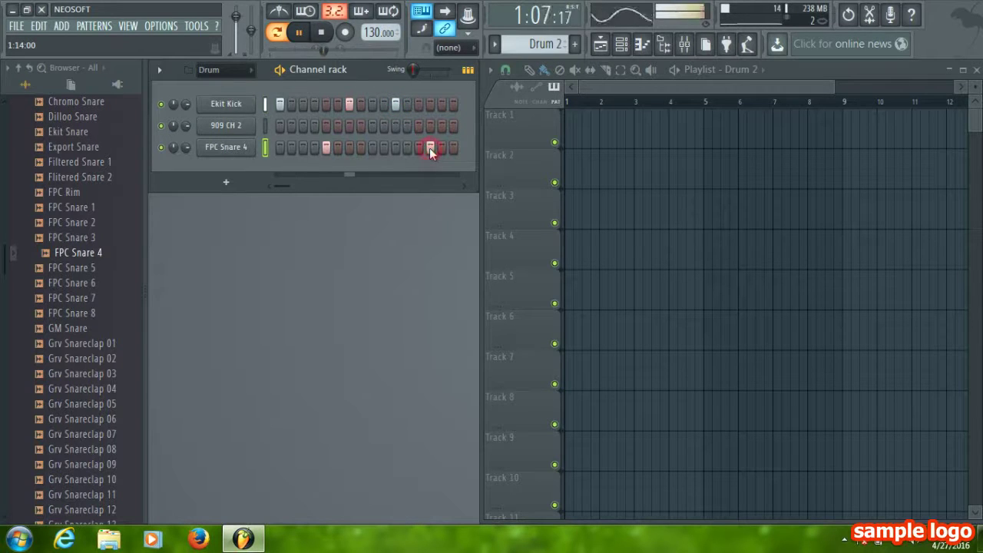
pyautogui.click(430, 147)
pyautogui.click(421, 147)
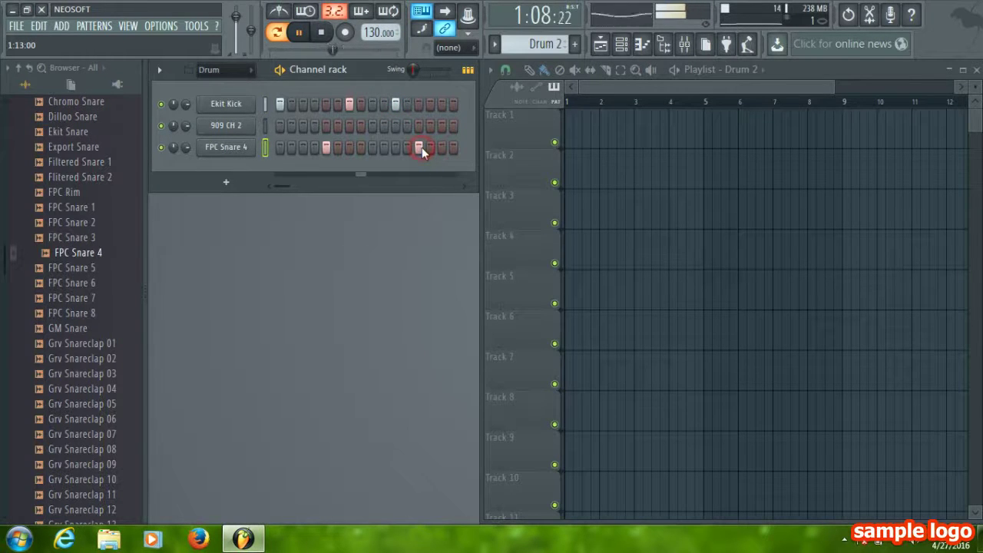
# Fill each 2 steps of the 909 CH 2 channel in Drum 2 and pause playback
pyautogui.rightClick(226, 127)
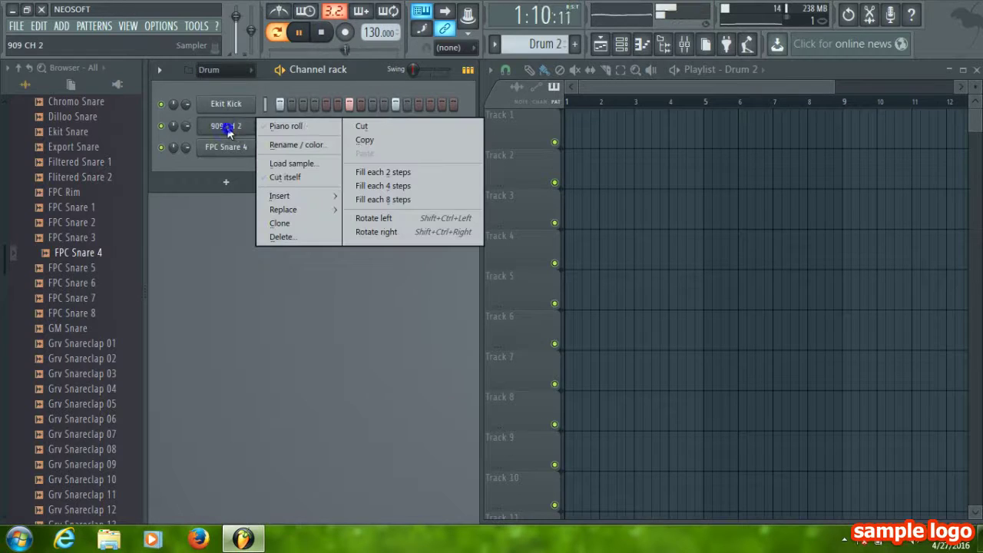
pyautogui.click(398, 172)
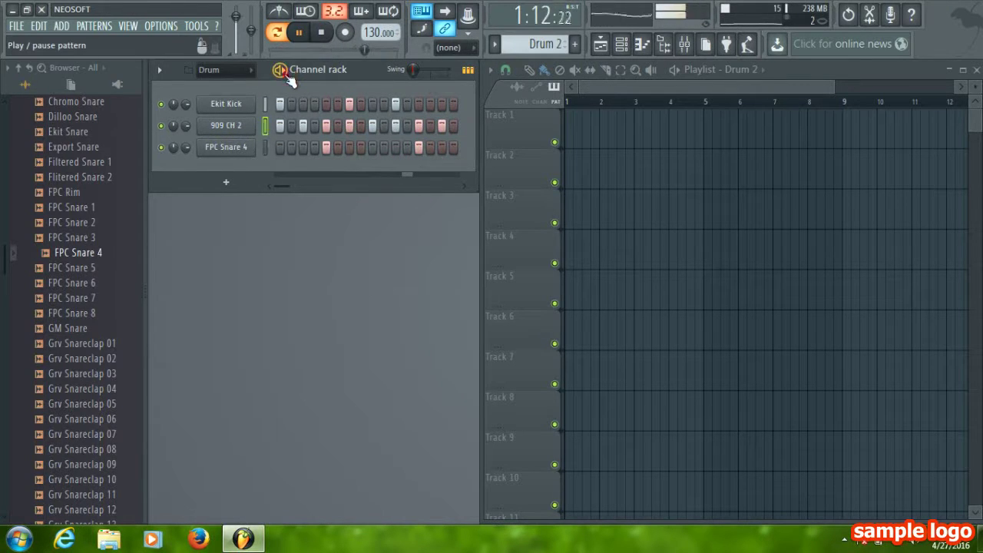
pyautogui.press('space')
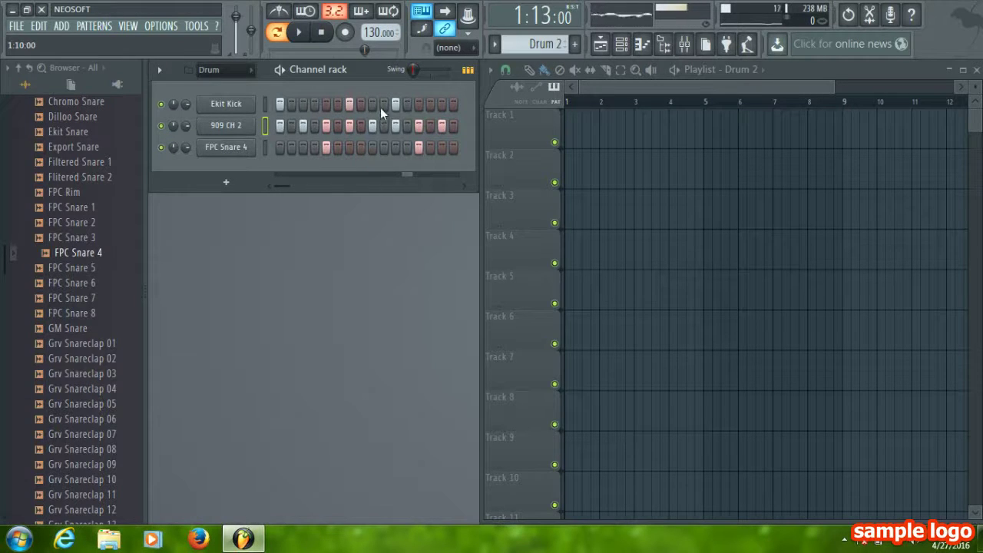
# Resume playback, add FPC Snare 4 hits on steps 3, 9, 14, 15 and 16, and pause the pattern
pyautogui.click(279, 69)
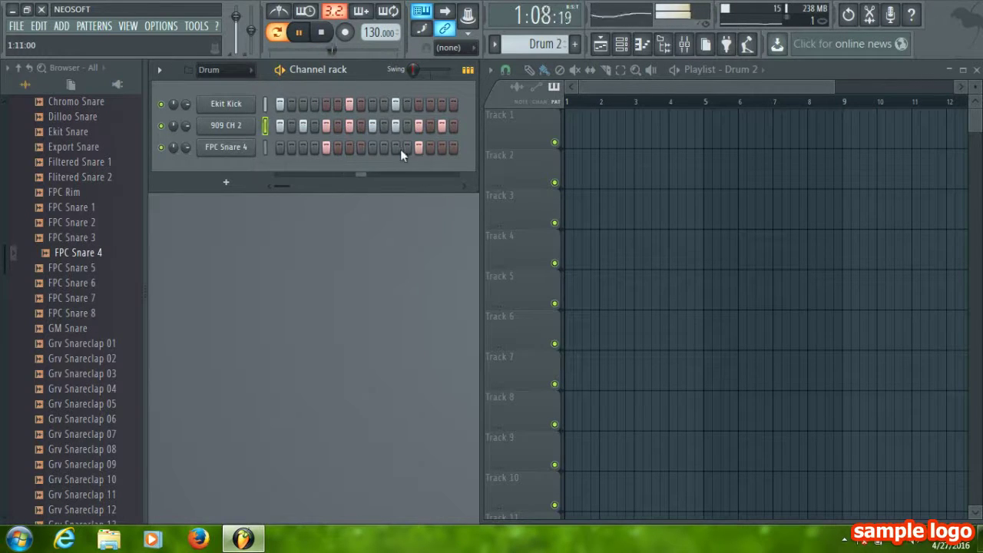
pyautogui.click(428, 147)
pyautogui.click(442, 148)
pyautogui.click(453, 147)
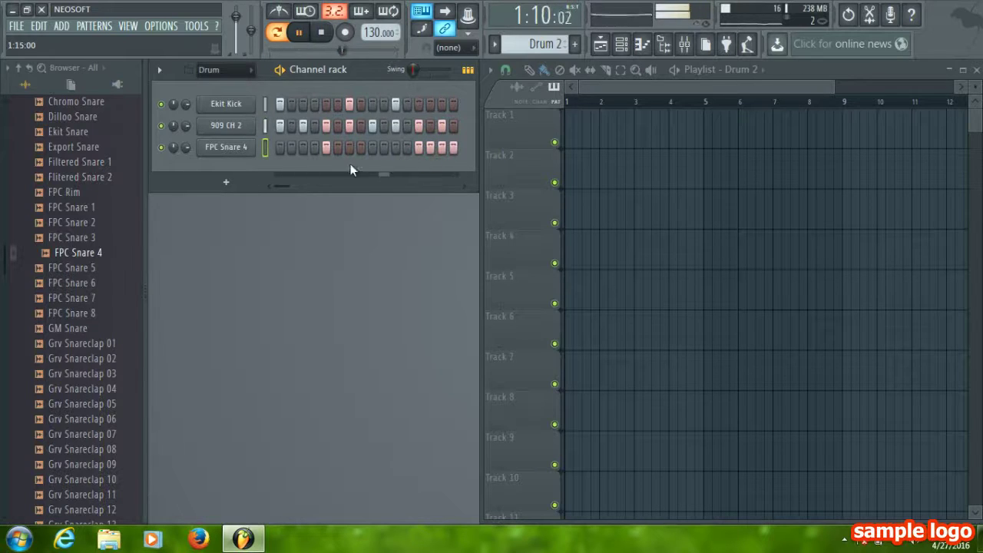
pyautogui.click(305, 148)
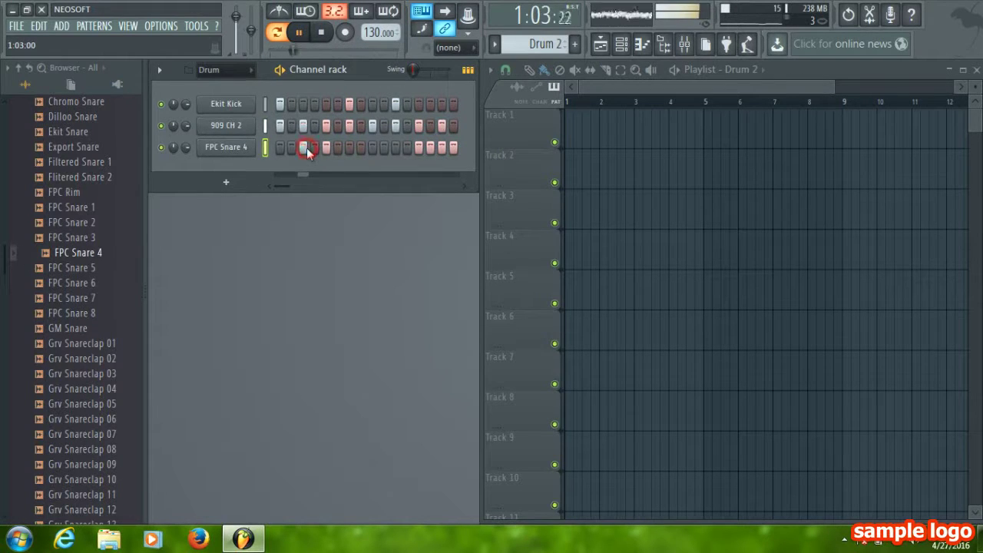
pyautogui.click(373, 149)
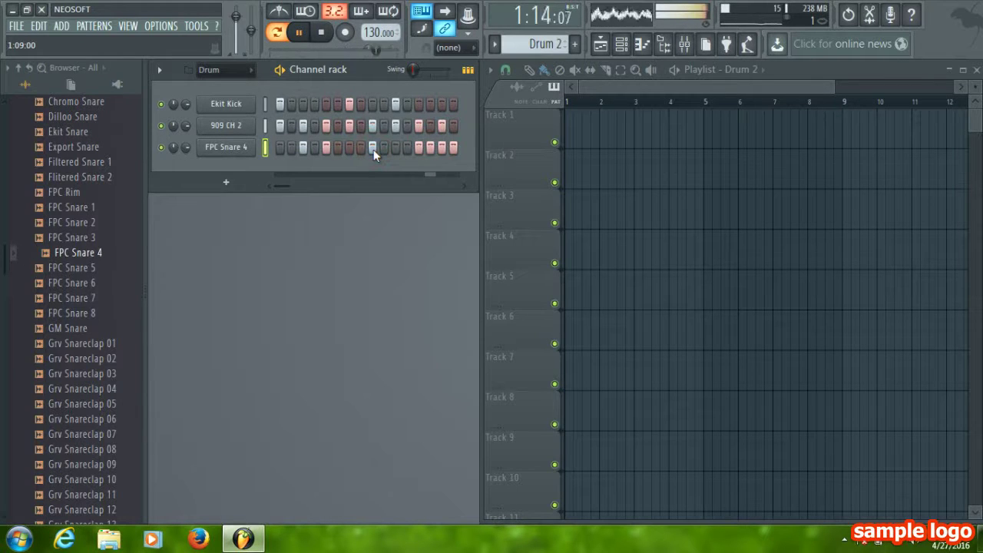
pyautogui.click(285, 76)
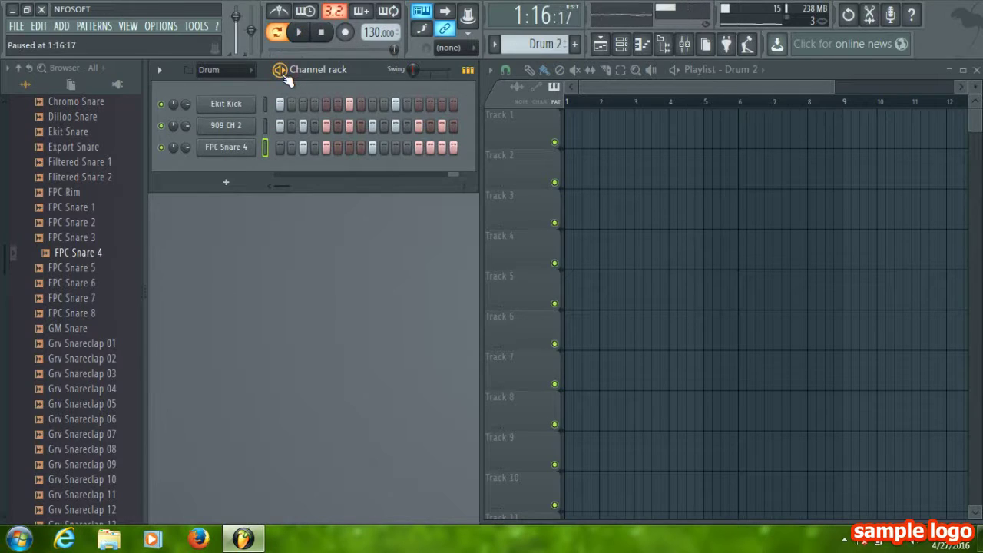
# Add a 909 CH 2 hit on step 4 and play the Drum 2 pattern to check it
pyautogui.click(315, 128)
pyautogui.press('space')
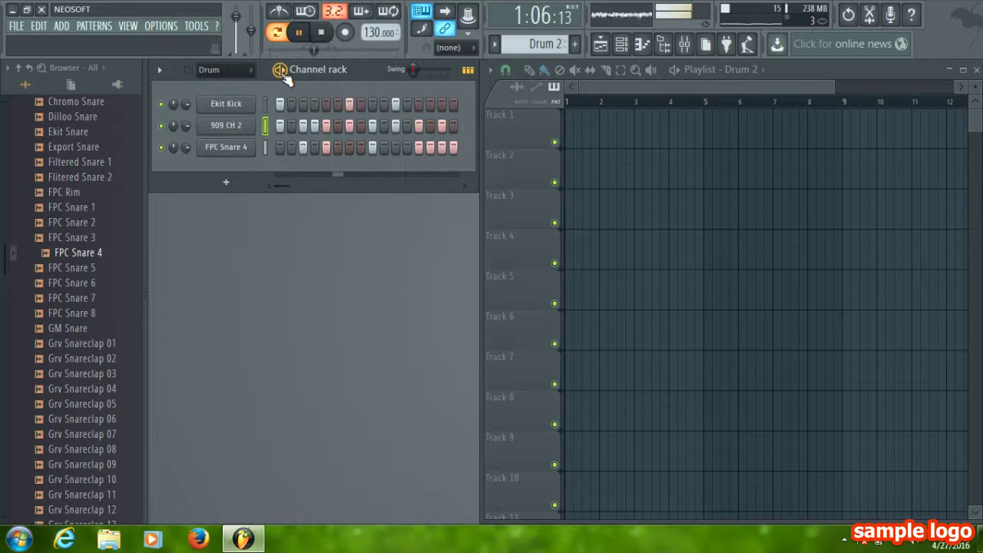
pyautogui.press('space')
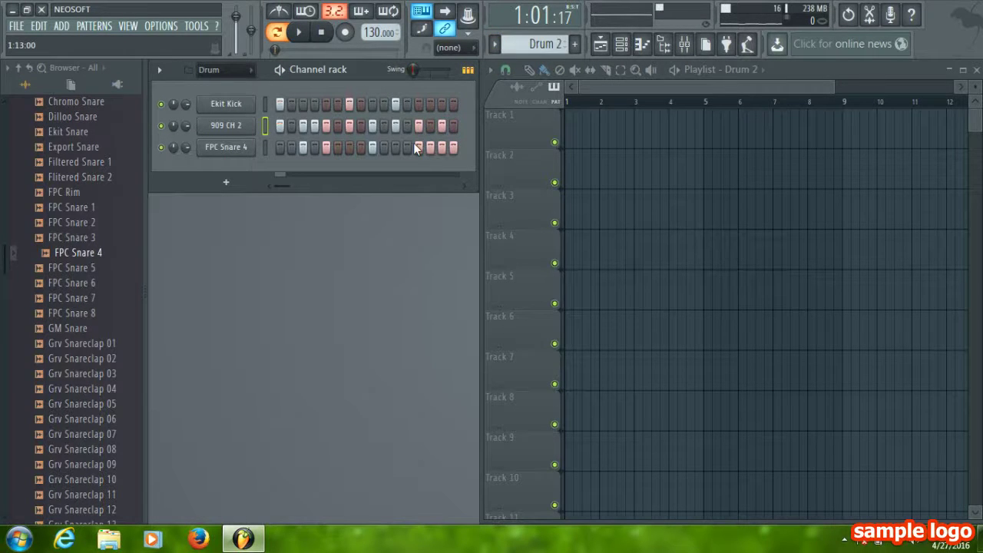
pyautogui.click(453, 147)
# Audition the FPC Snare 8, Grv Snareclap 01 and FPC Rim samples in the Snares folder
pyautogui.click(77, 313)
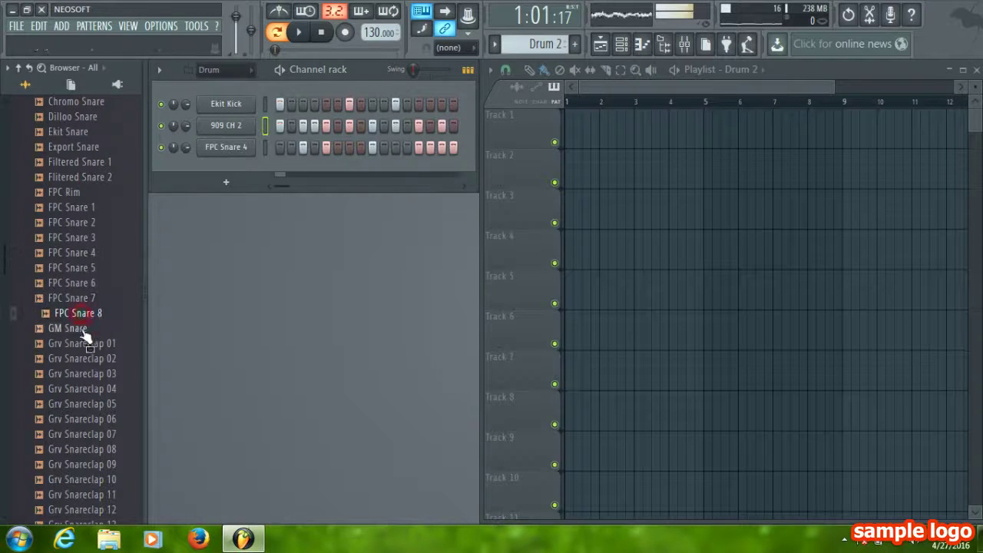
pyautogui.click(85, 343)
pyautogui.click(77, 192)
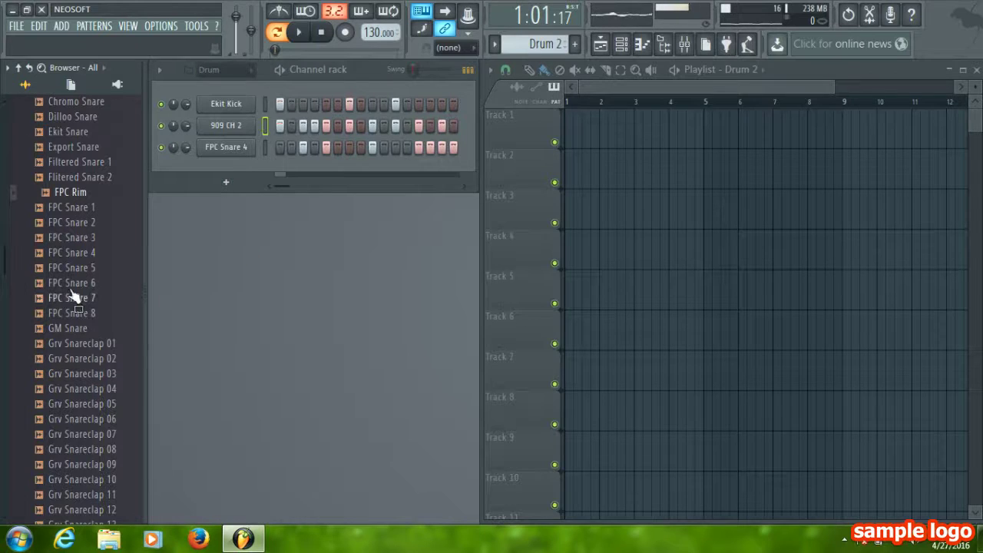
pyautogui.scroll(6, 77, 284)
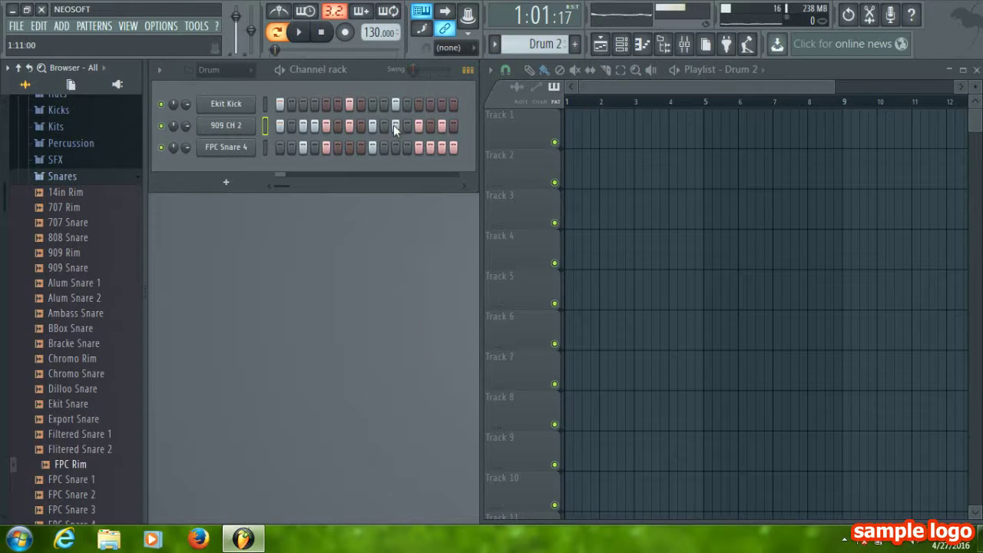
# Add a channel filter group named Instrument
pyautogui.rightClick(224, 75)
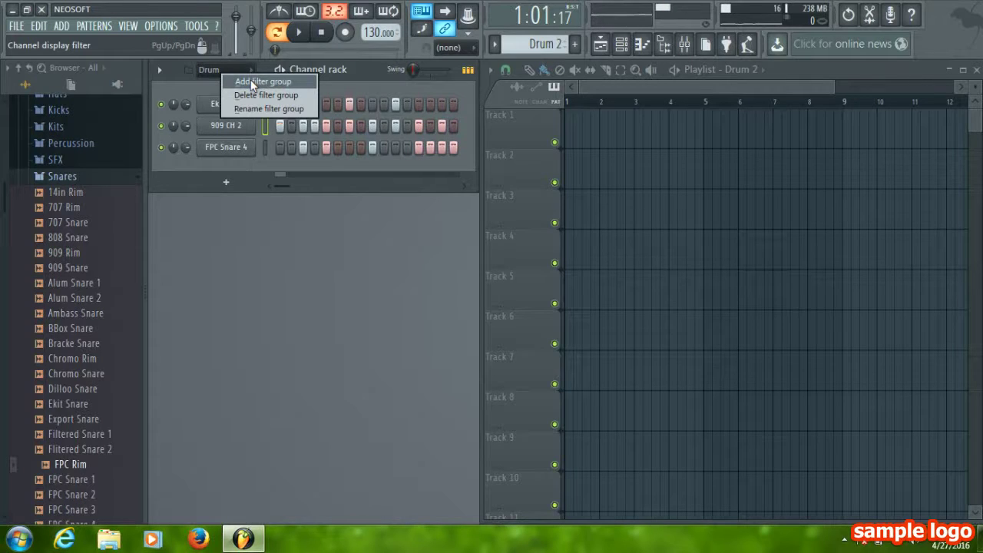
pyautogui.click(252, 85)
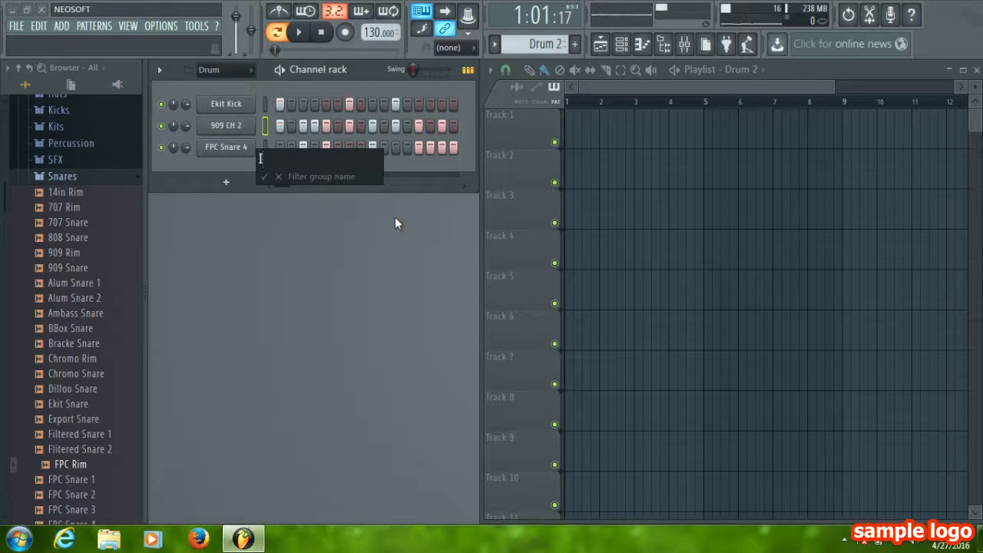
pyautogui.write('Instrument')
pyautogui.press('Return')
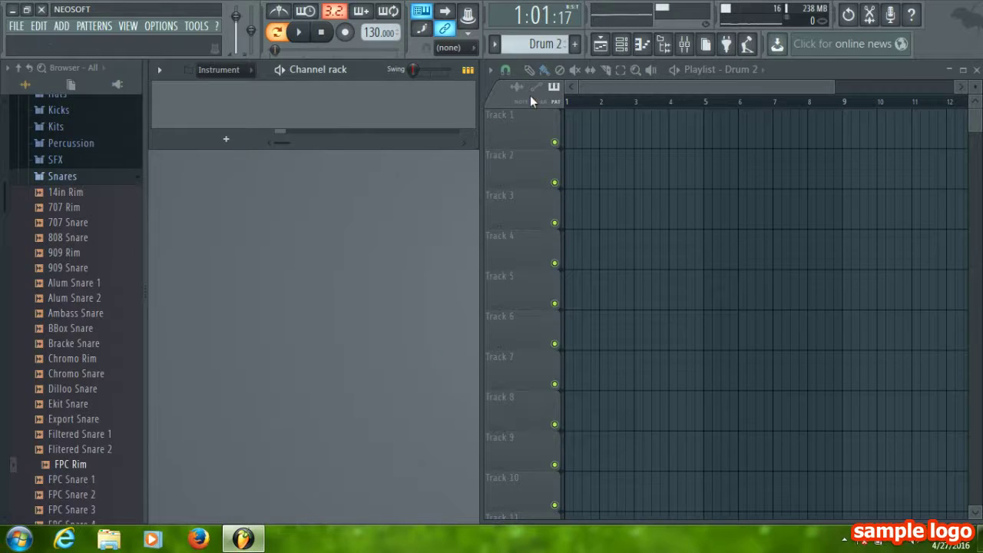
# Create a new pattern and name it Instrument
pyautogui.click(574, 48)
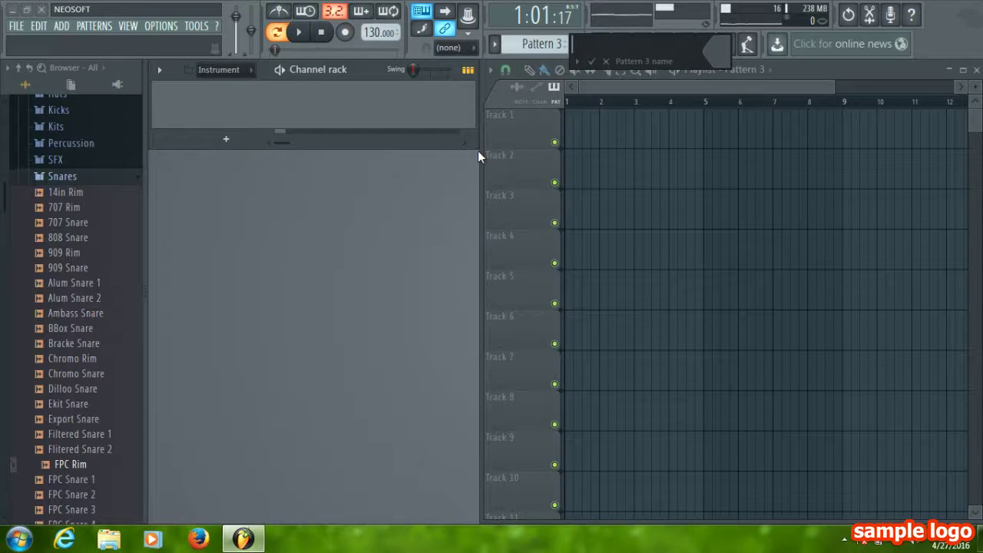
pyautogui.write('Instrume')
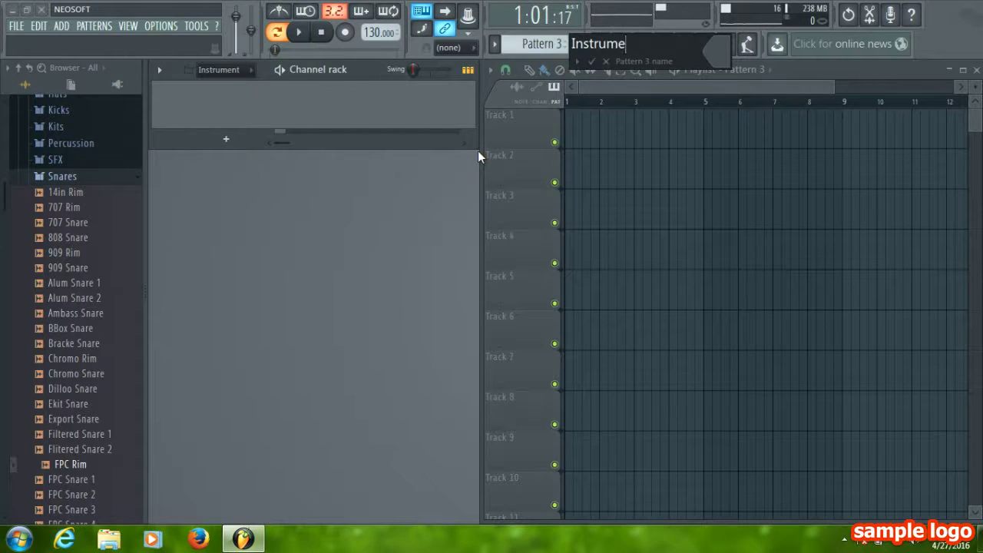
pyautogui.write('nt')
pyautogui.press('Return')
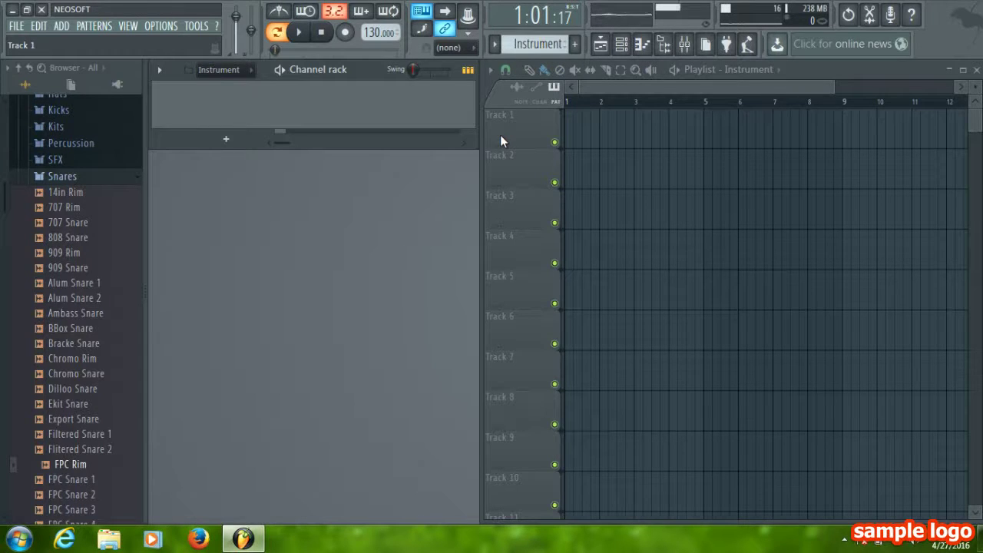
# Collapse the browser folders, add an FL Keys channel from the plugin picker to the channel rack, and close its plugin window
pyautogui.click(20, 70)
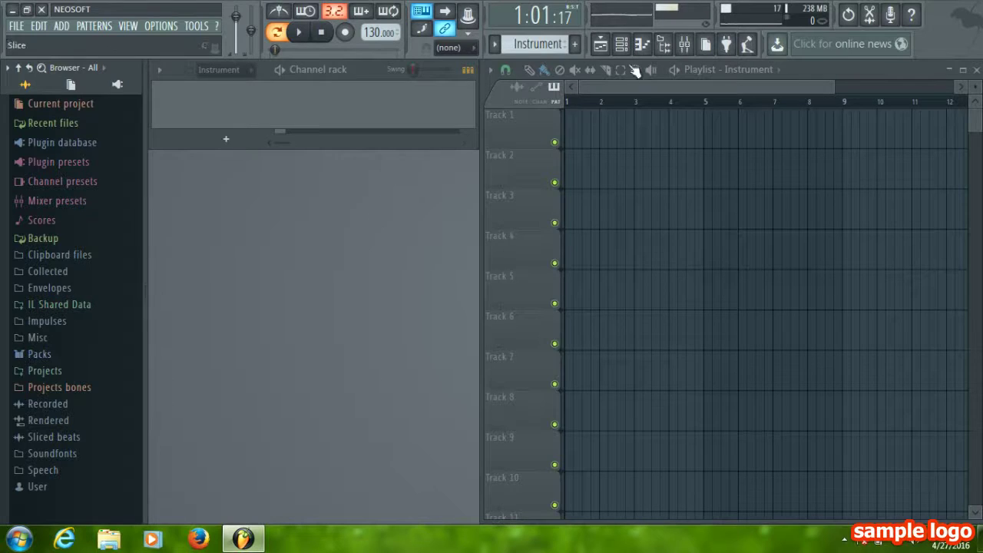
pyautogui.click(724, 44)
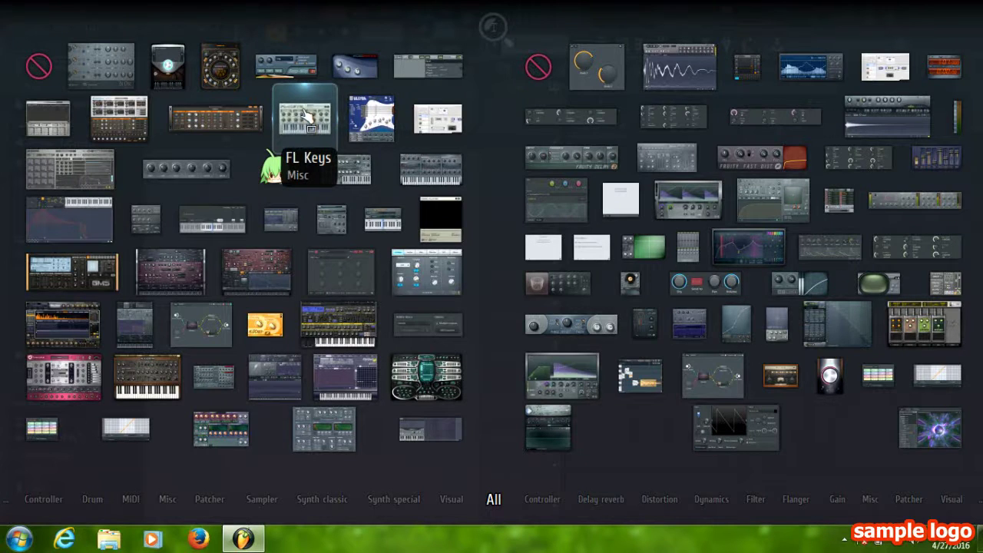
pyautogui.moveTo(307, 116); pyautogui.dragTo(215, 102)
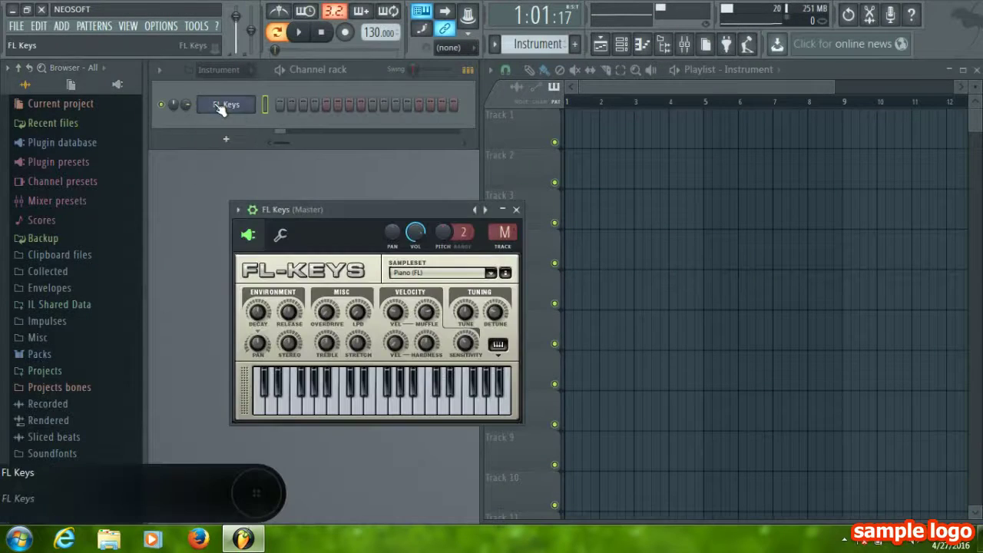
pyautogui.click(516, 210)
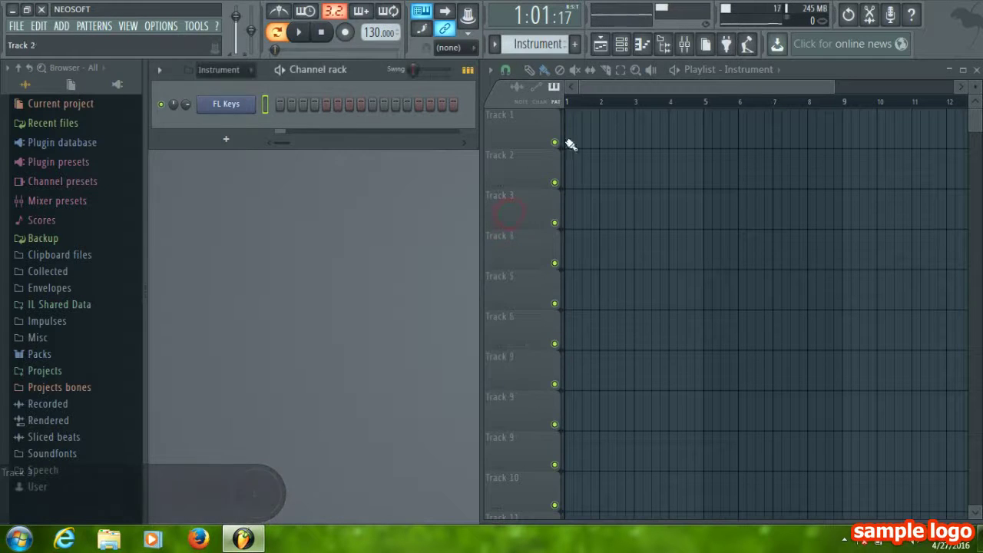
# Add a Sytrus channel below FL Keys from the plugin picker and close its plugin window
pyautogui.click(728, 46)
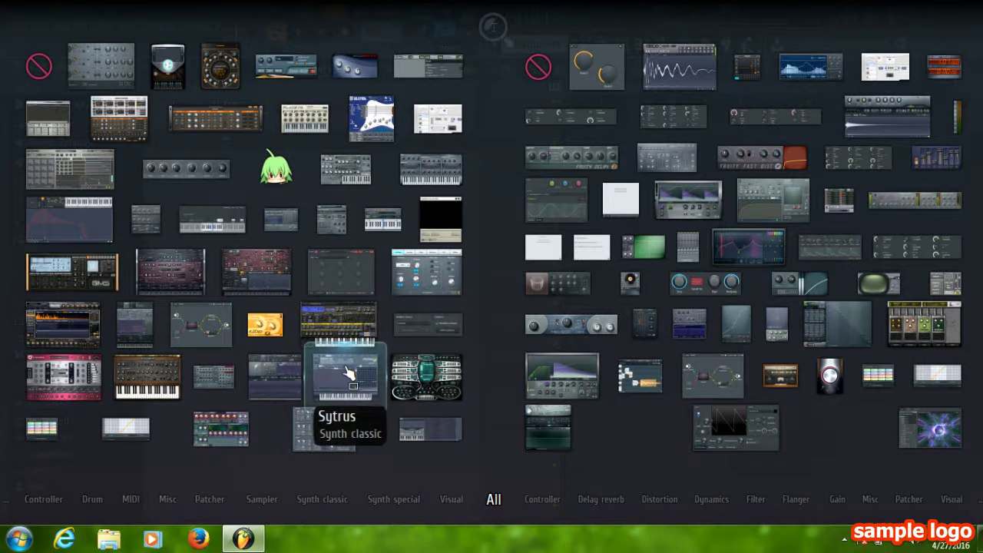
pyautogui.moveTo(347, 374); pyautogui.dragTo(219, 121)
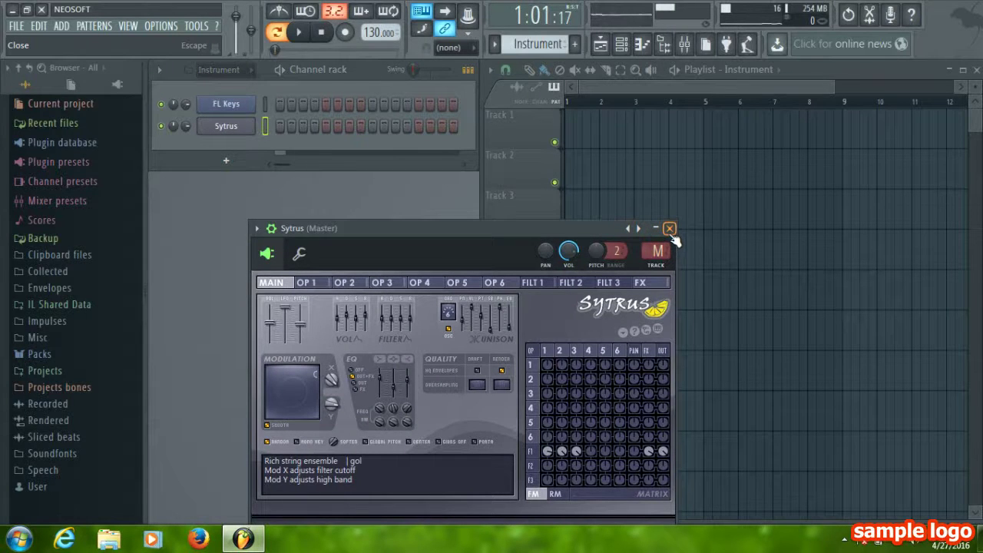
pyautogui.click(670, 229)
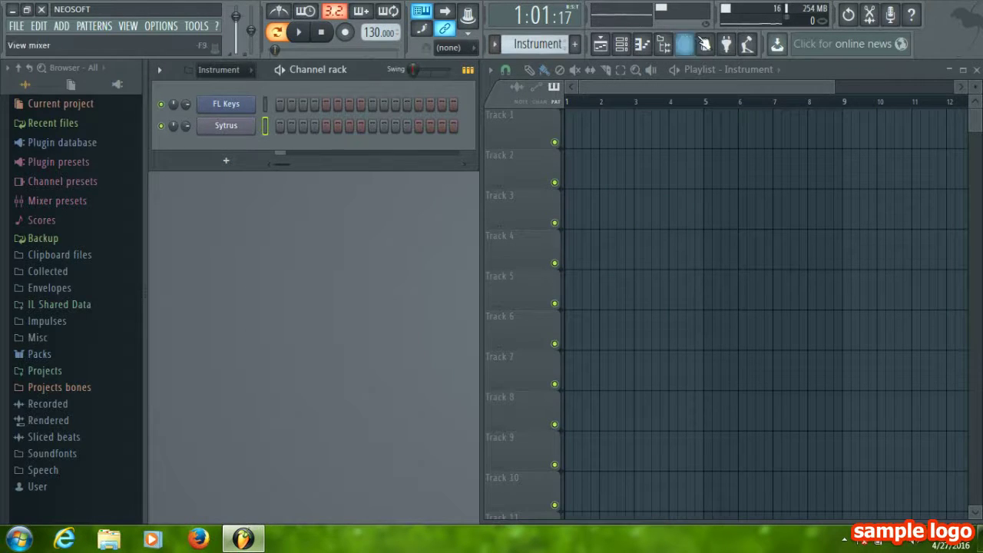
# Add a Sakura channel below Sytrus from the plugin picker and close its plugin window
pyautogui.click(727, 45)
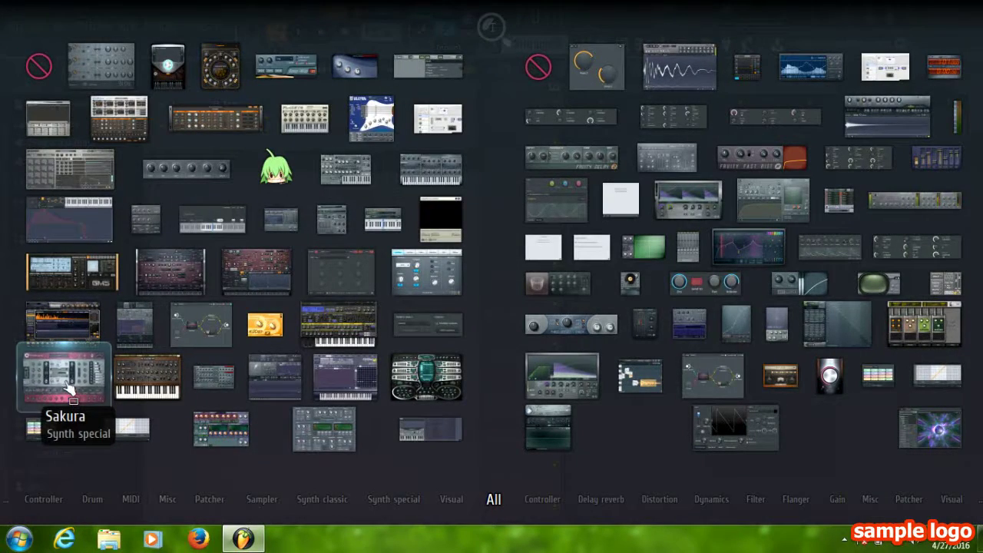
pyautogui.moveTo(68, 380); pyautogui.dragTo(261, 230)
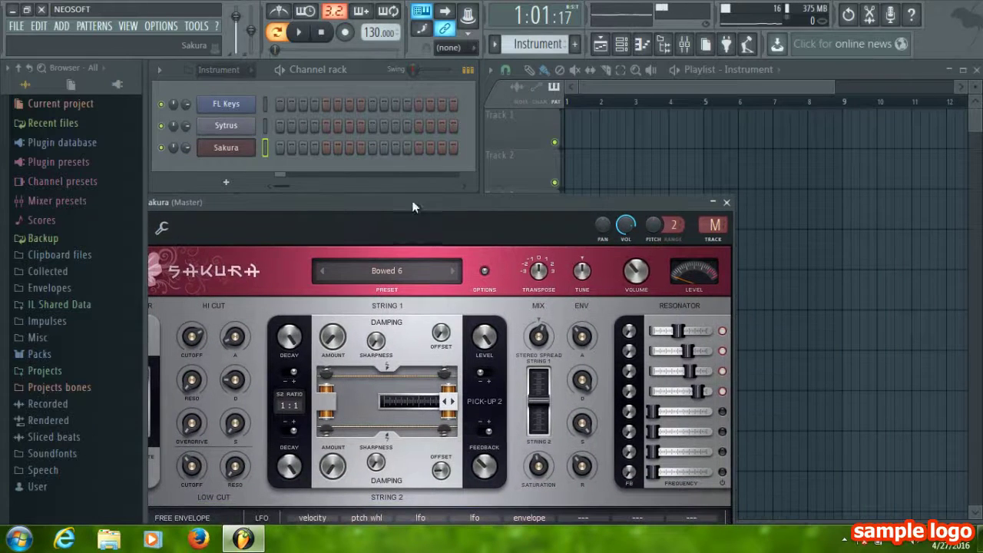
pyautogui.click(726, 203)
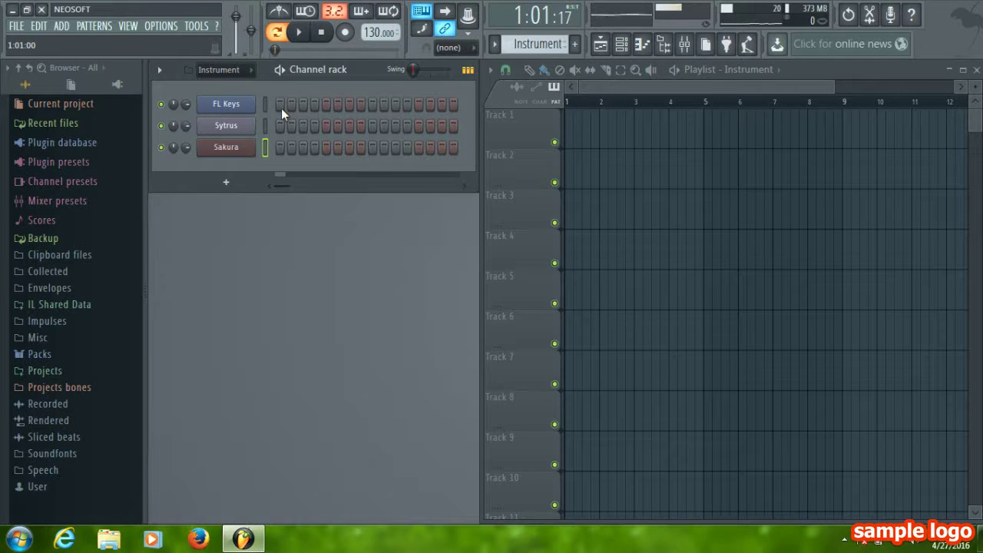
# Open the empty piano roll of the FL Keys channel to view it and close it again
pyautogui.click(468, 70)
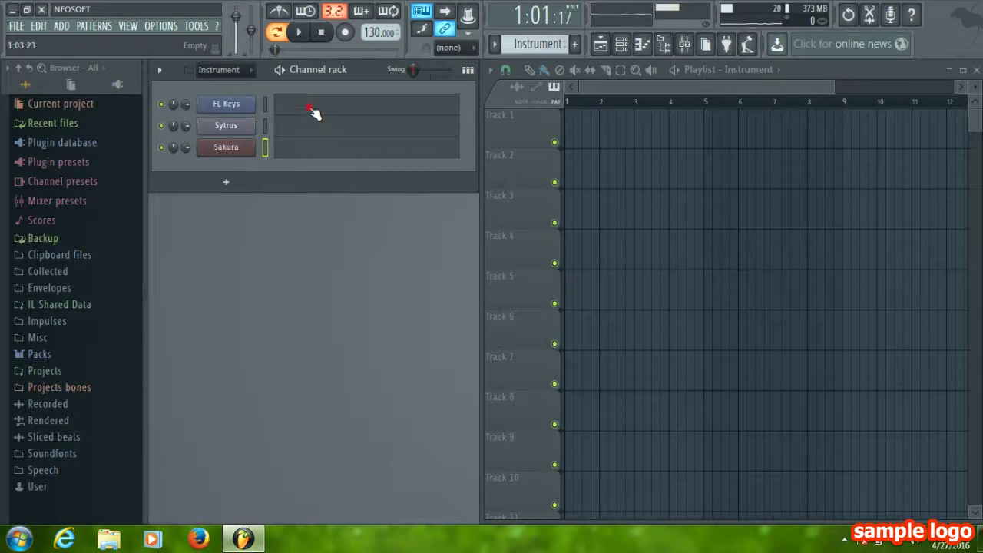
pyautogui.click(311, 109)
pyautogui.moveTo(169, 158)
pyautogui.mouseDown()
pyautogui.moveTo(165, 375)
pyautogui.moveTo(149, 163)
pyautogui.moveTo(165, 145)
pyautogui.mouseUp()
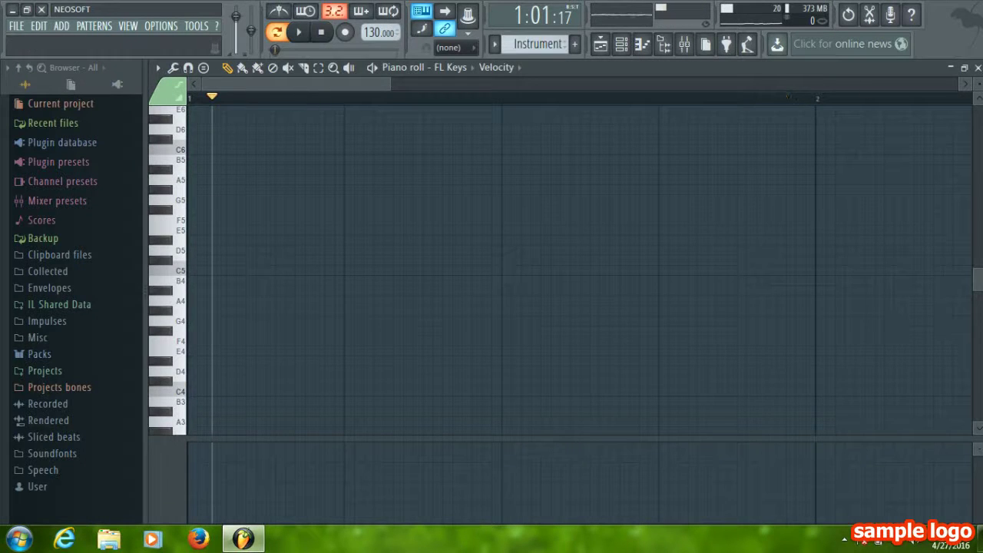
pyautogui.click(978, 67)
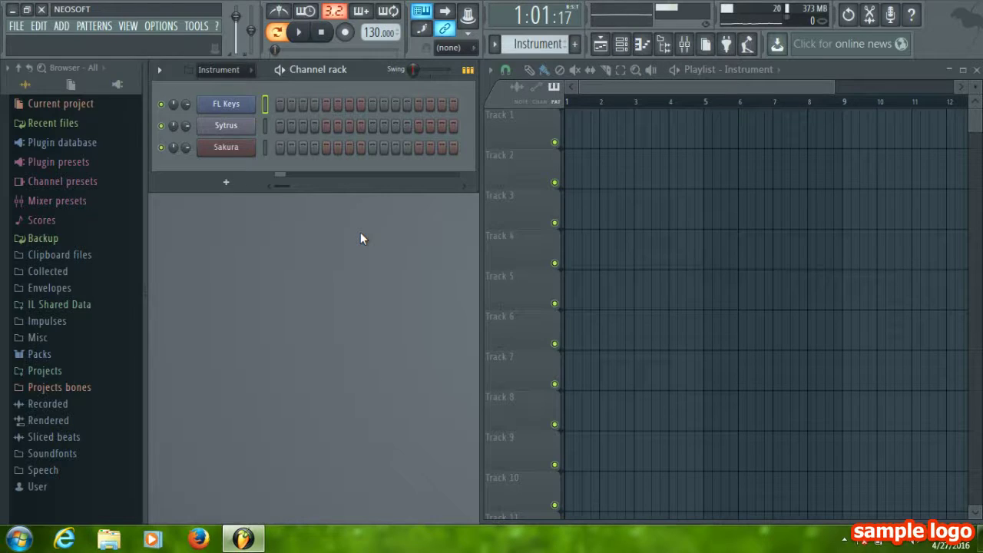
# Audition the FL Keys channel by playing several notes on the typing keyboard
pyautogui.press('9')
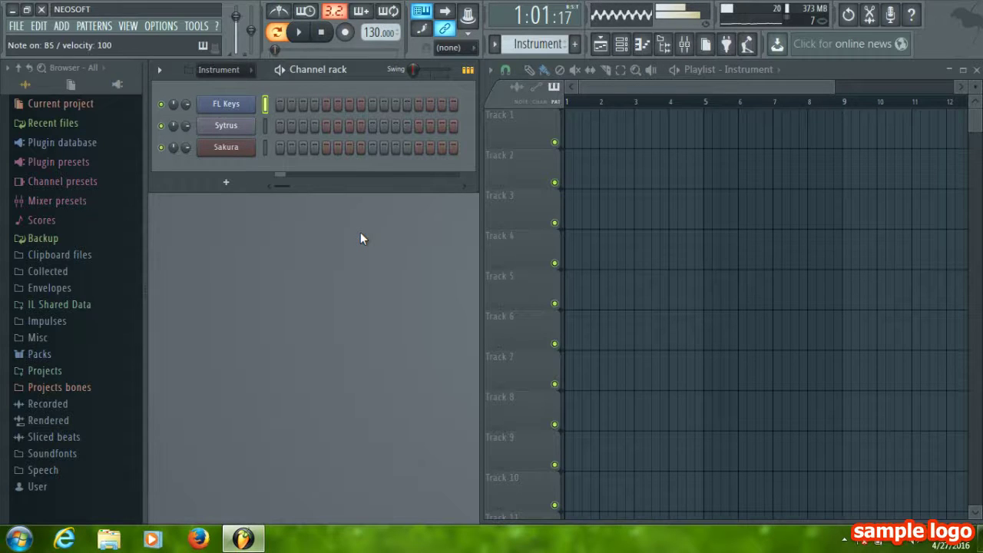
pyautogui.press('y')
pyautogui.press('y')
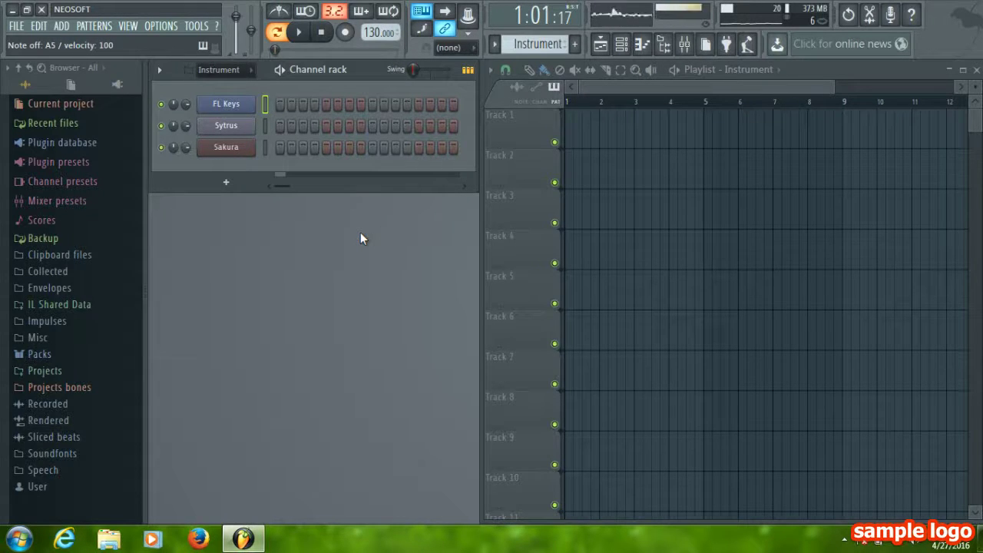
pyautogui.press('i')
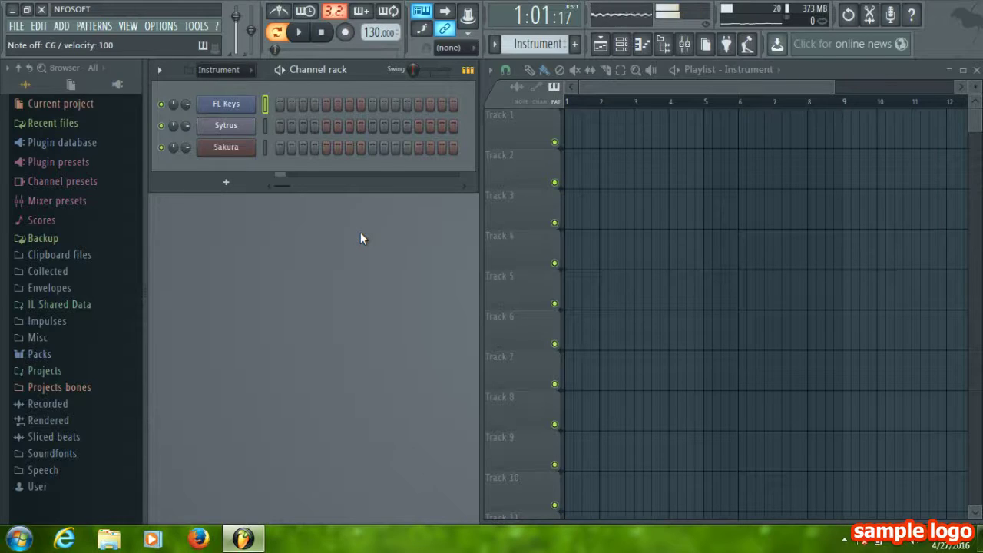
pyautogui.press('o')
pyautogui.press('o')
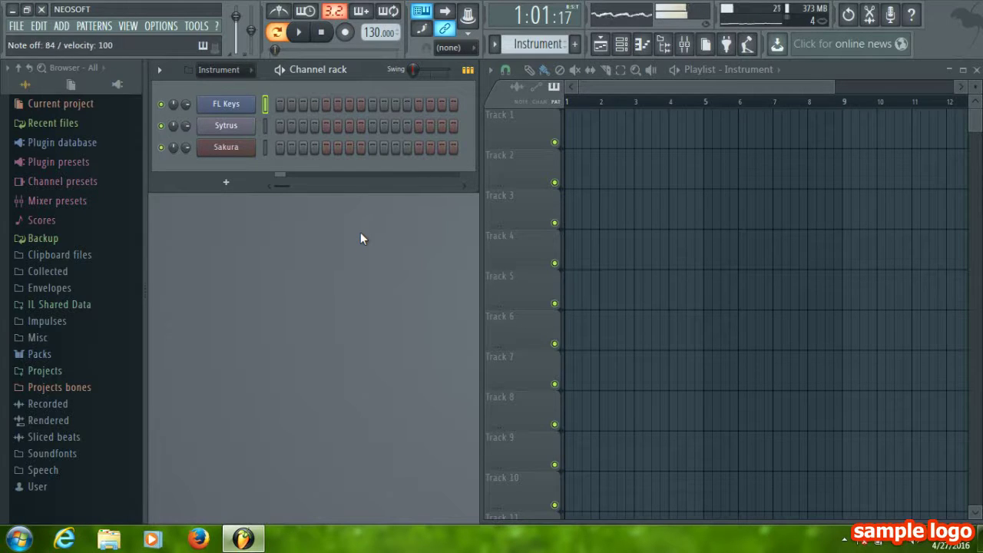
pyautogui.press('p')
pyautogui.press('p')
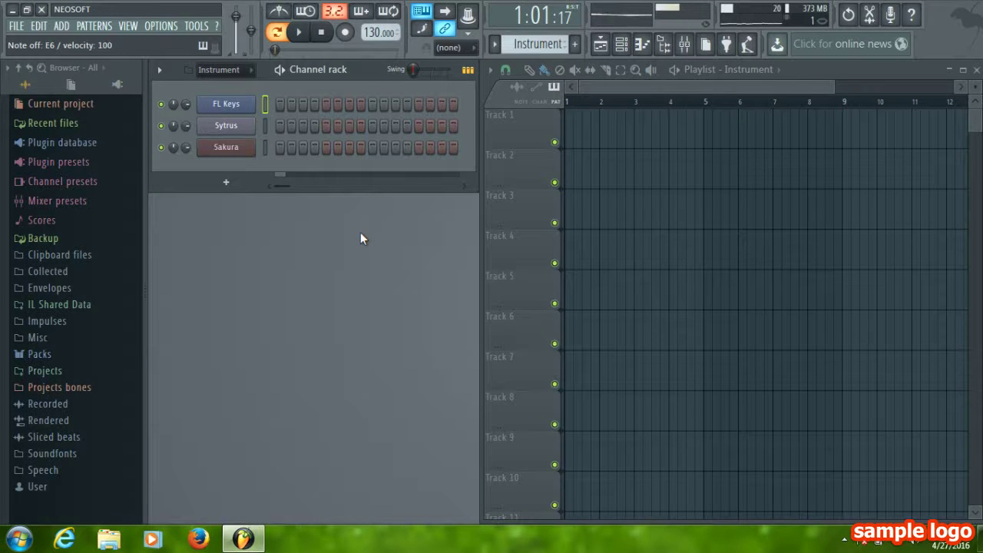
# Open the Sytrus channel, audition its sound with several typing-keyboard notes, and close its plugin window
pyautogui.click(219, 126)
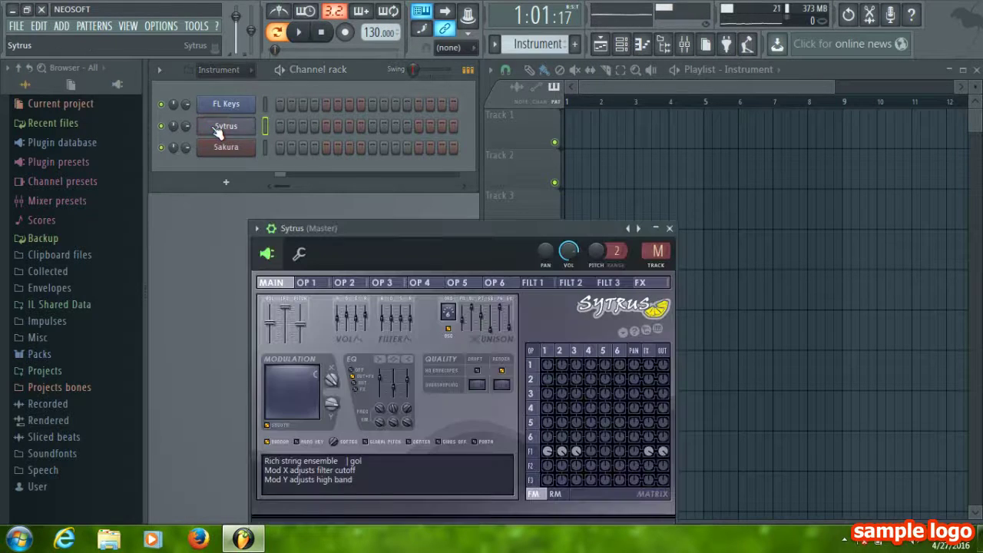
pyautogui.press('i')
pyautogui.press('u')
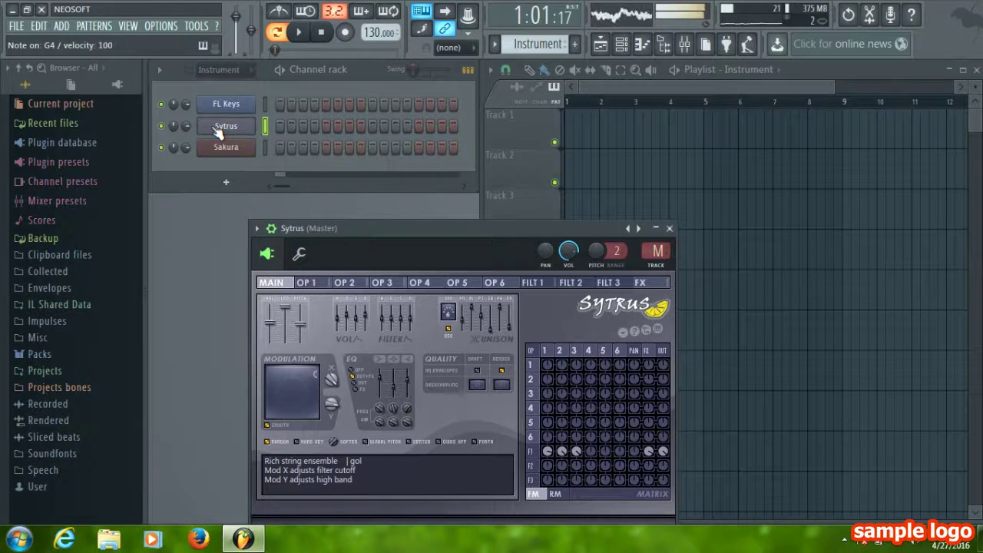
pyautogui.press('p')
pyautogui.press('p')
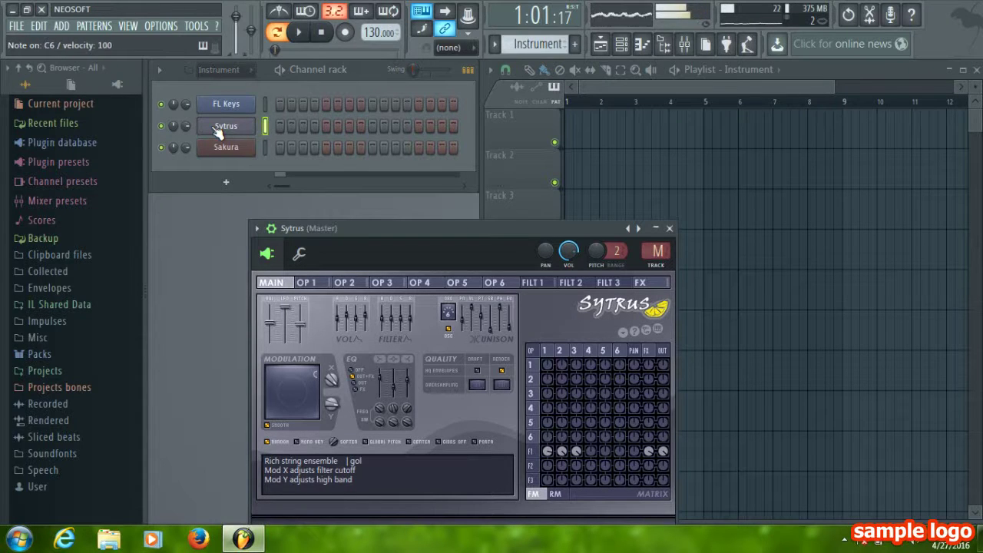
pyautogui.press('o')
pyautogui.press('i')
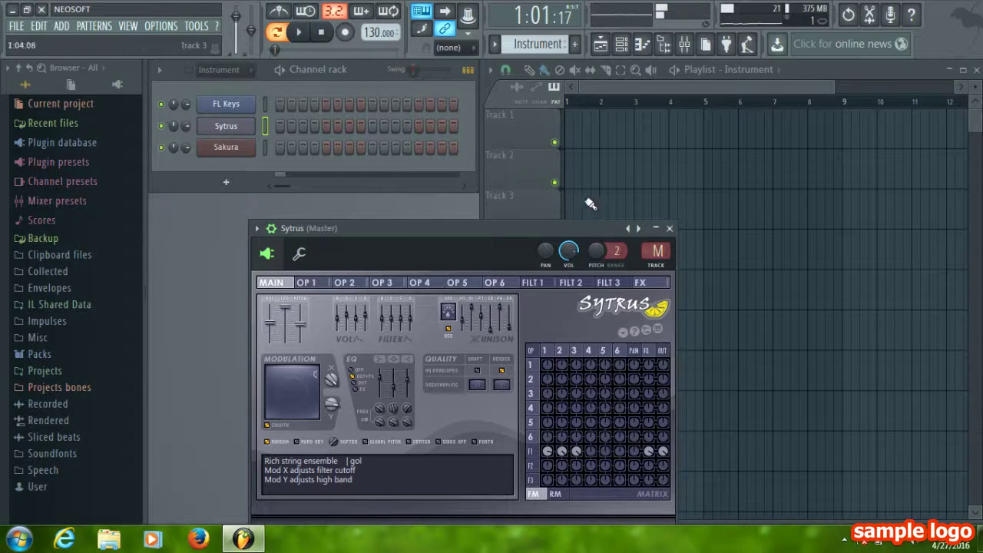
pyautogui.click(669, 228)
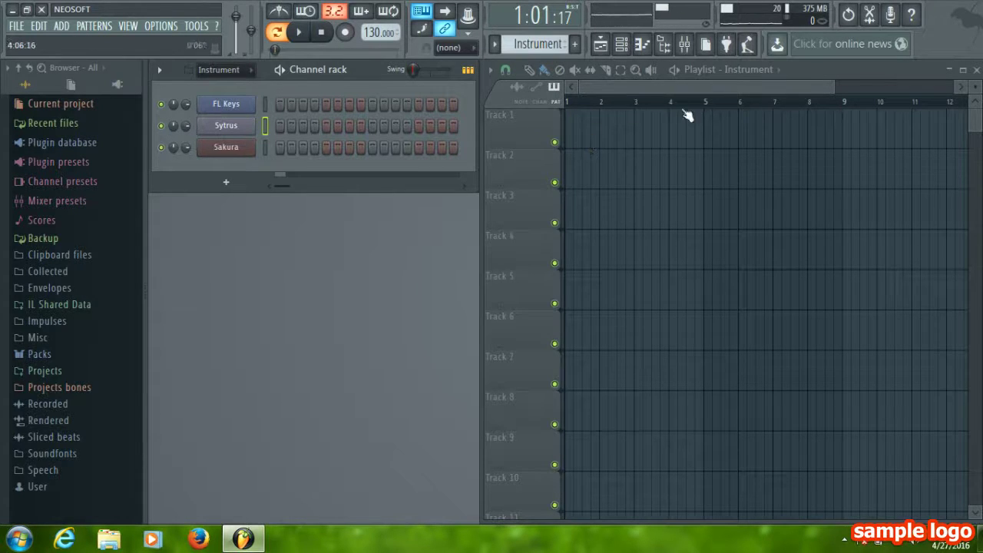
# Switch the playlist's clip source to Drum 1 and back to Instrument
pyautogui.click(756, 71)
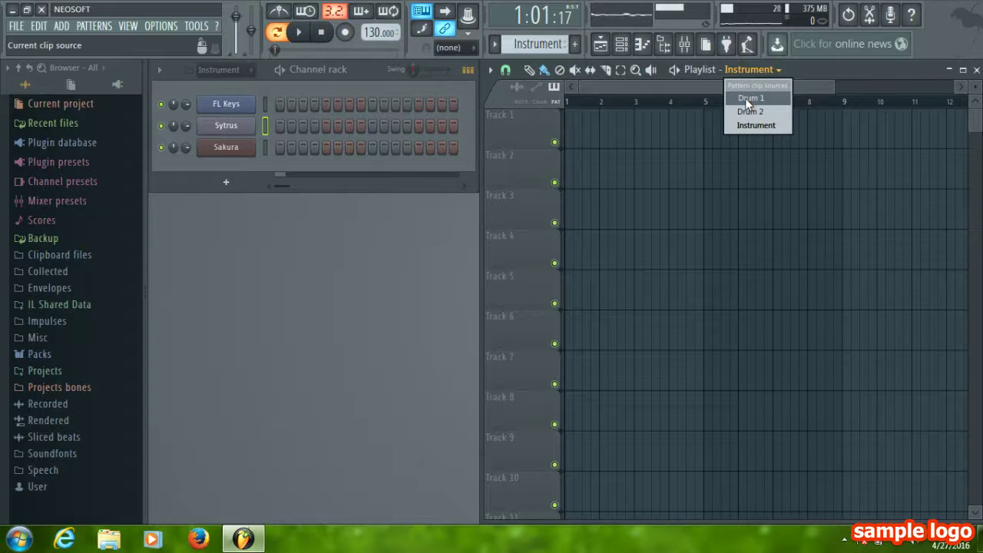
pyautogui.click(745, 97)
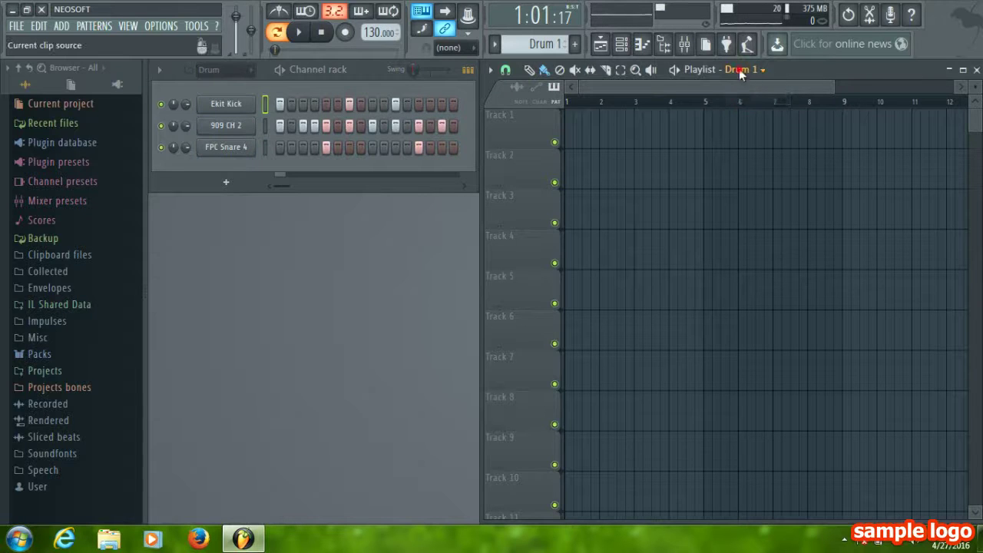
pyautogui.click(742, 69)
pyautogui.click(745, 69)
pyautogui.click(752, 126)
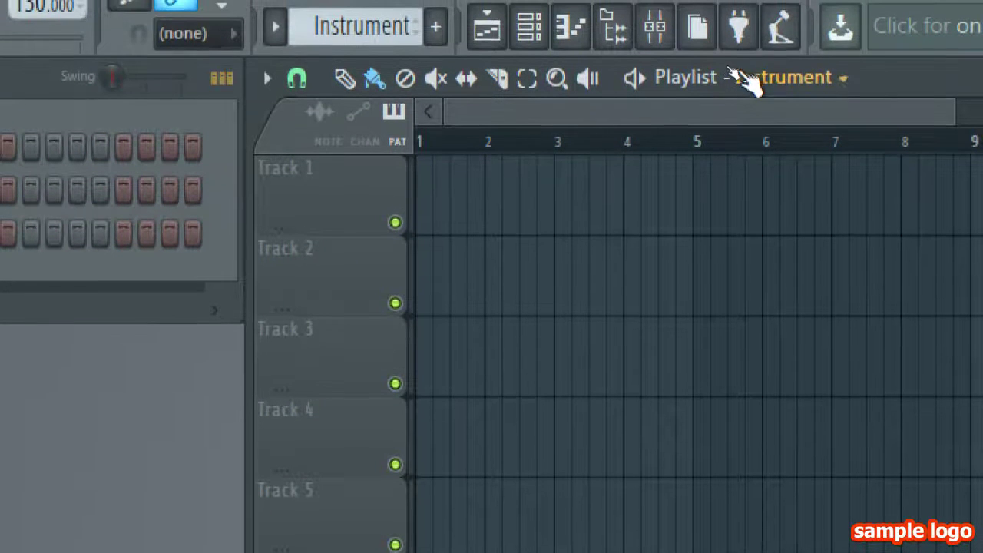
# Set the playlist's clip source to Drum 1 and paint its clips on Track 1 across bars 1 to 10
pyautogui.click(764, 82)
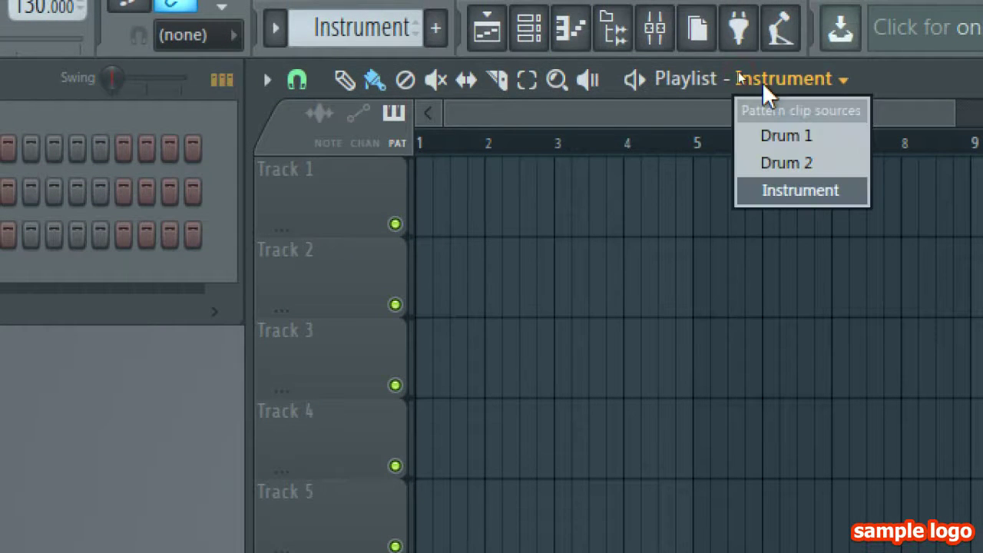
pyautogui.click(793, 136)
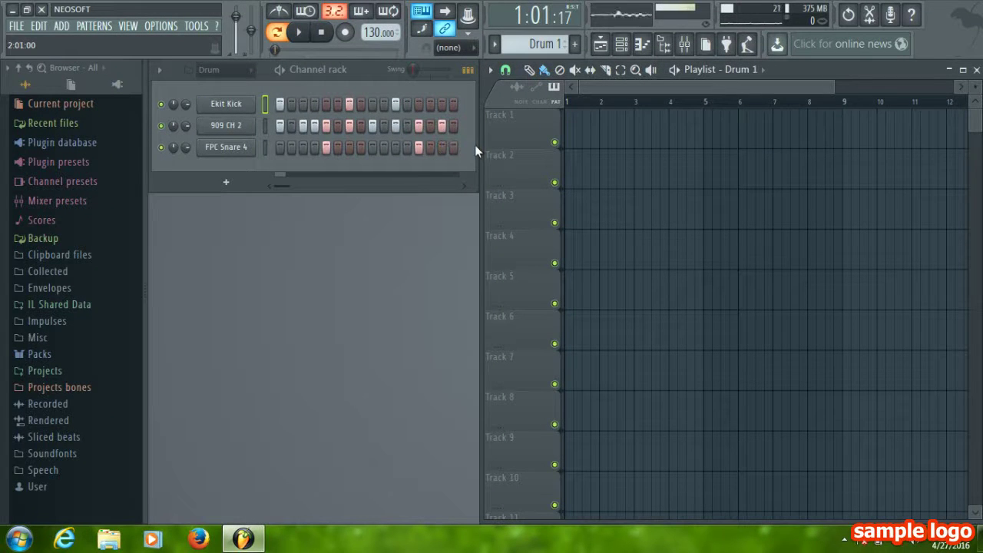
pyautogui.click(568, 145)
pyautogui.moveTo(584, 149); pyautogui.dragTo(889, 145)
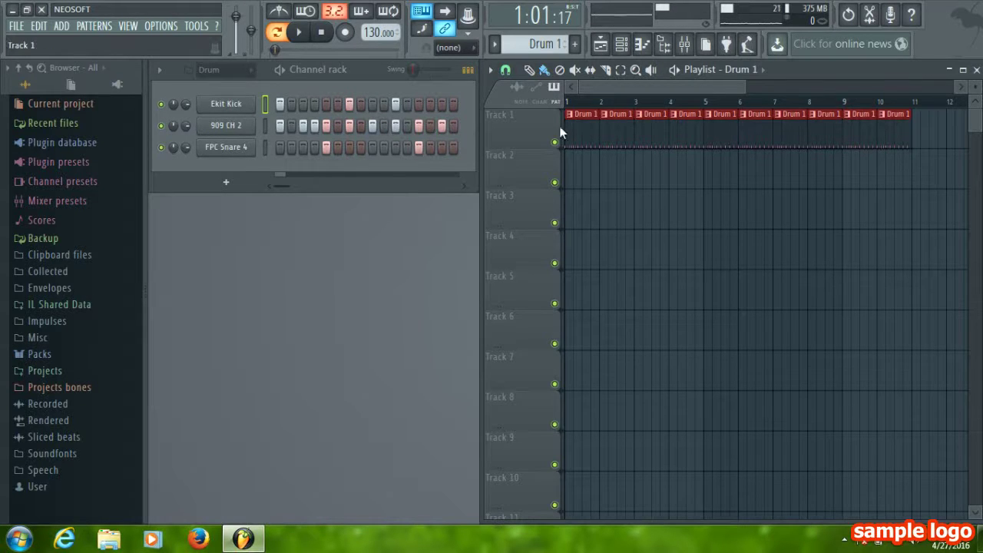
# Switch playback to song mode, play the Drum 1 clips from the start of the playlist, and stop
pyautogui.press('l')
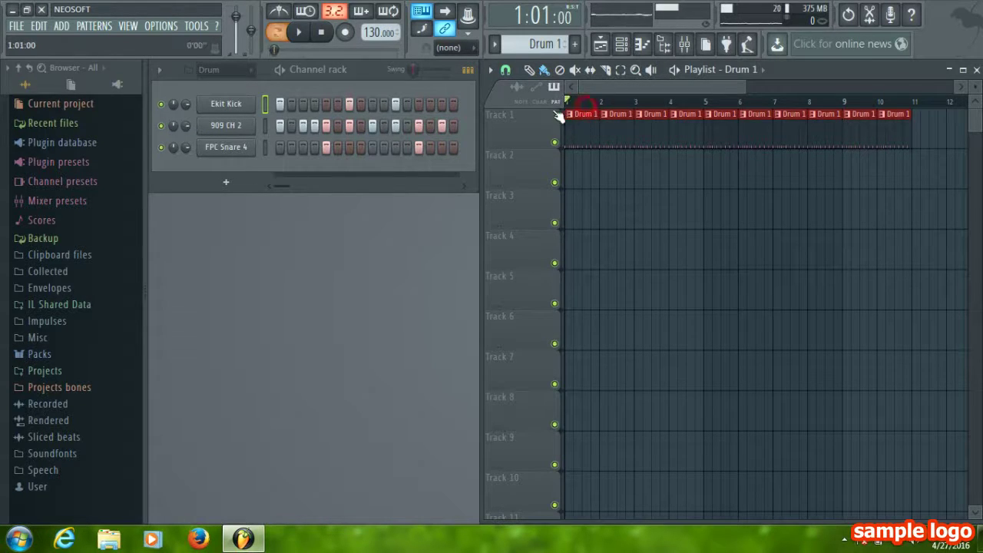
pyautogui.click(304, 35)
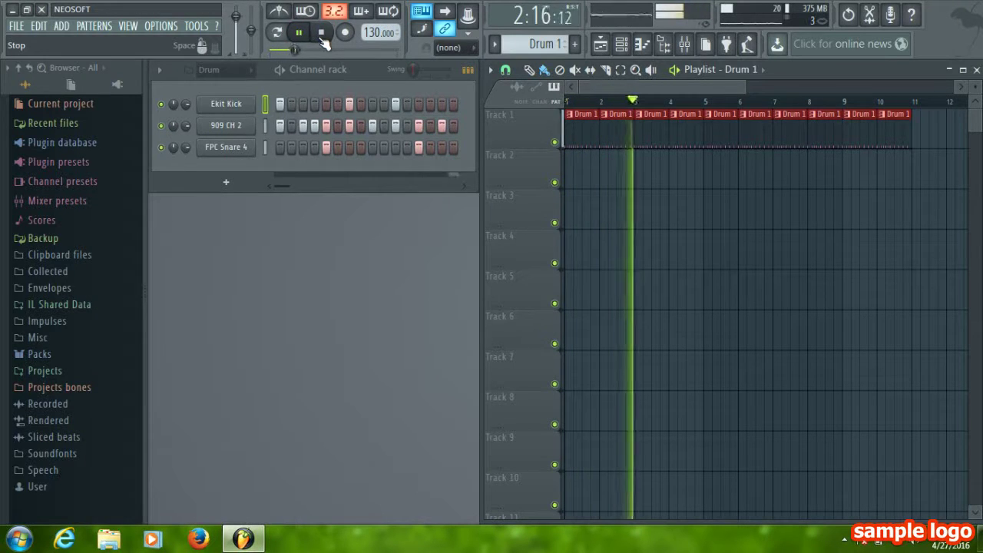
pyautogui.click(321, 34)
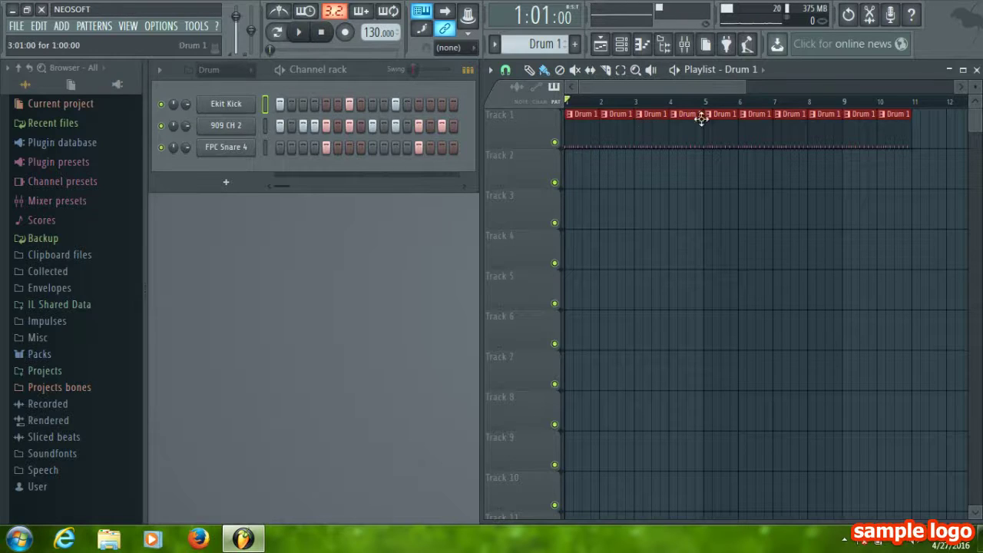
# Place one Drum 2 clip at bar 11 on Track 1, directly after the Drum 1 clips, and briefly play the song
pyautogui.click(701, 77)
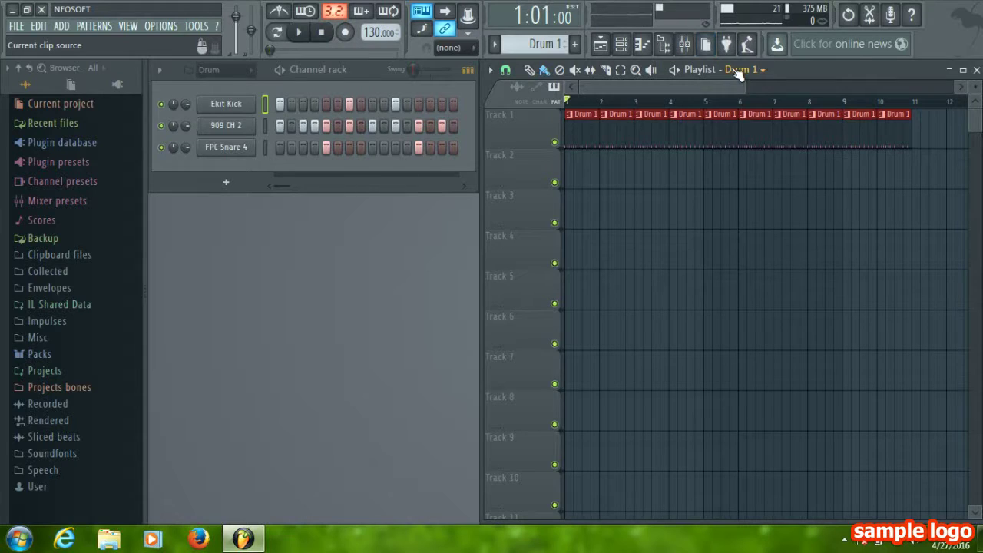
pyautogui.click(736, 70)
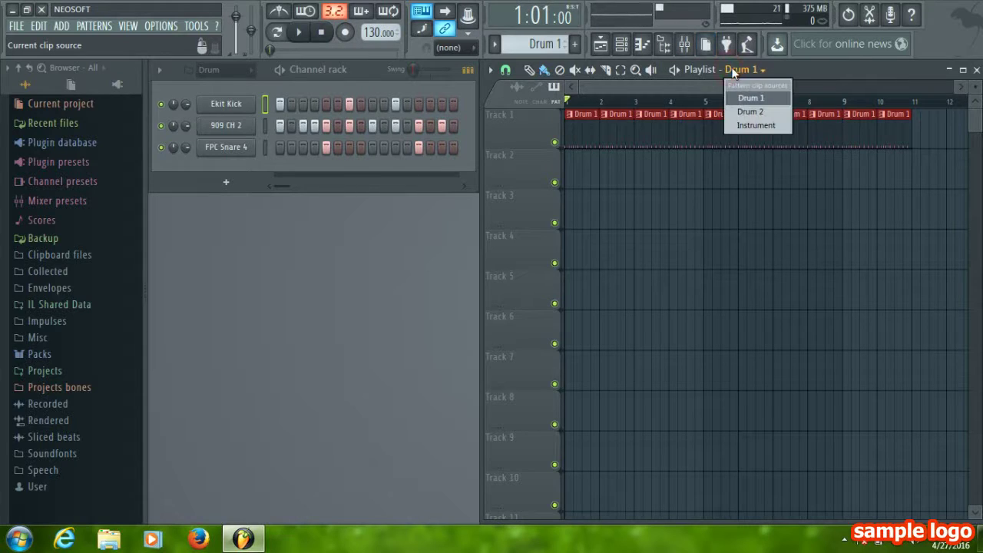
pyautogui.click(747, 111)
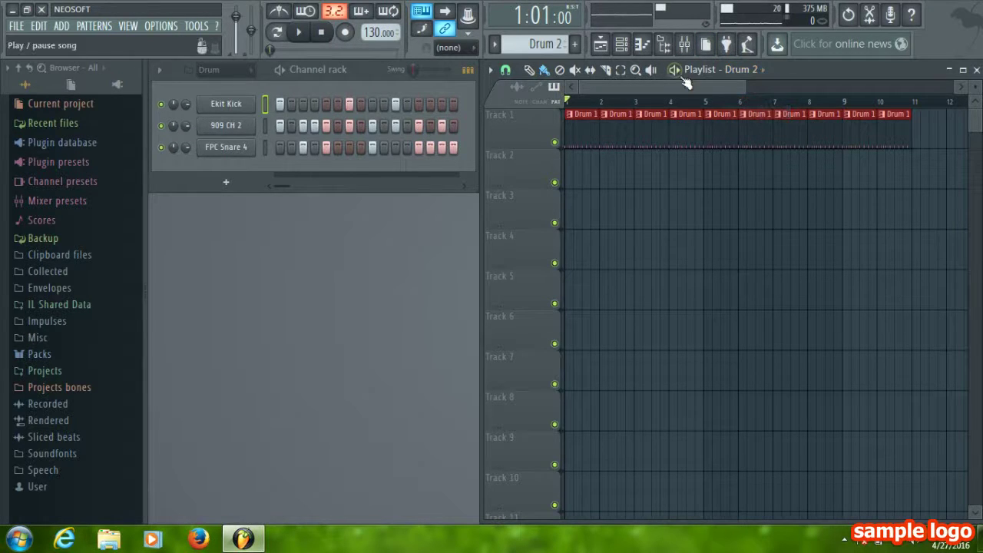
pyautogui.moveTo(663, 84); pyautogui.dragTo(716, 93)
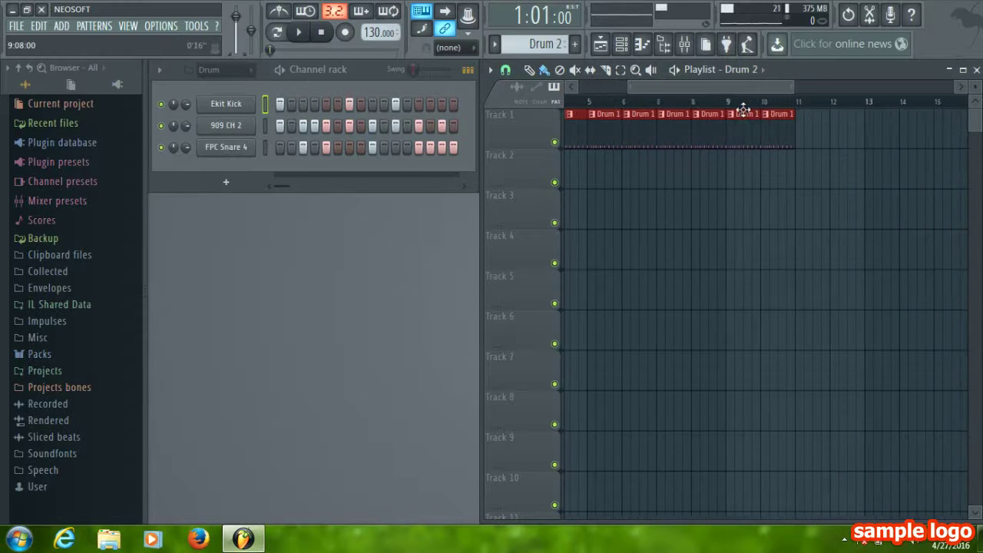
pyautogui.click(804, 132)
pyautogui.moveTo(709, 86); pyautogui.dragTo(663, 86)
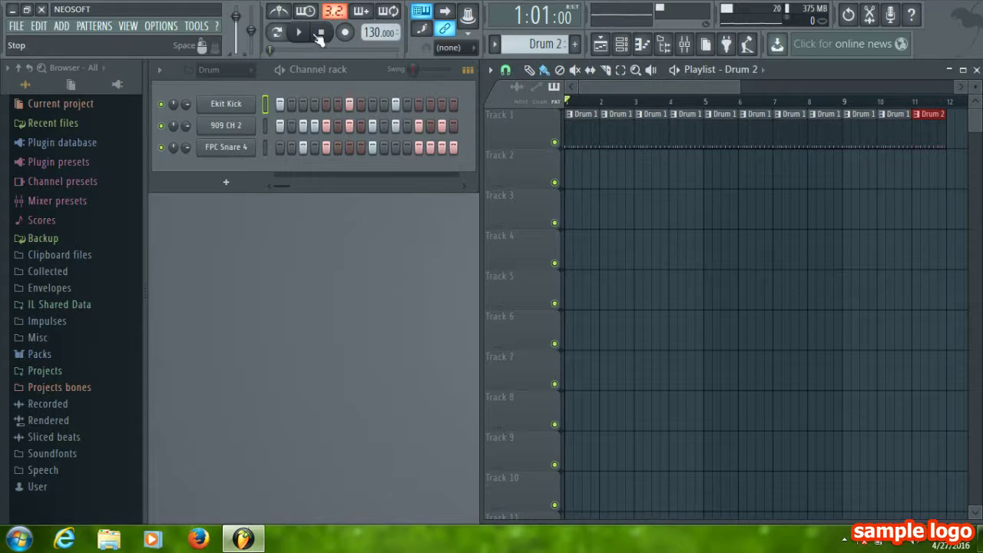
pyautogui.click(300, 33)
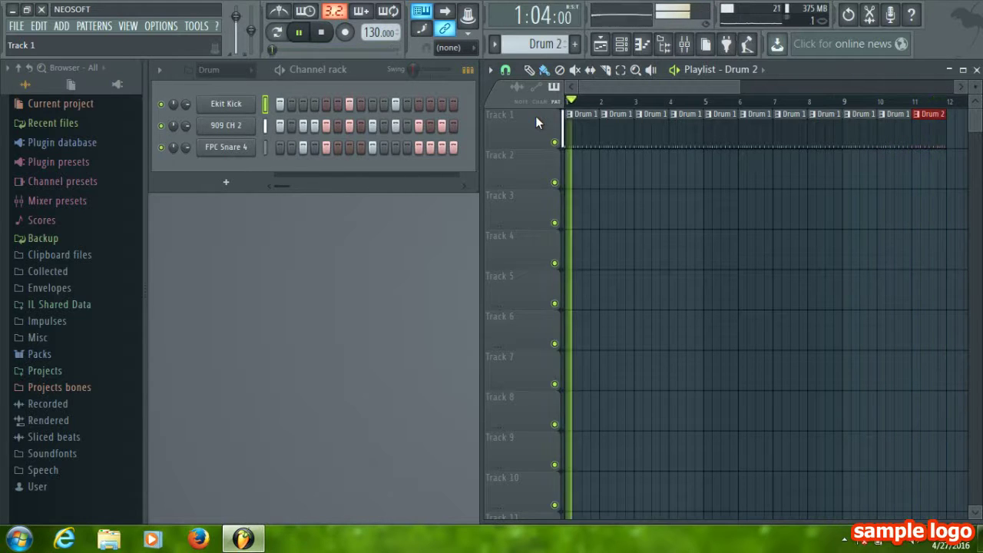
pyautogui.click(322, 33)
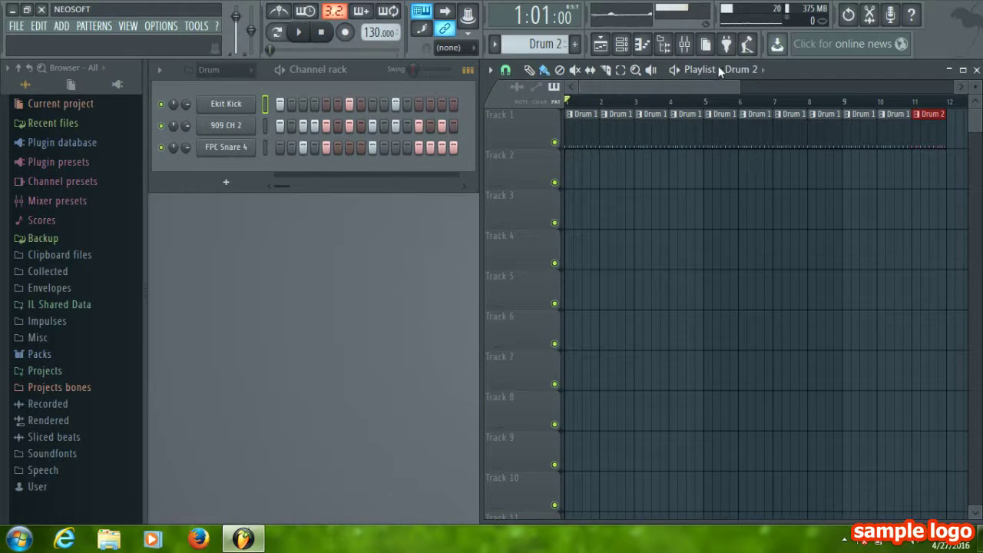
# Set the playlist's clip source to Instrument and filter the channel rack to the Instrument group
pyautogui.click(739, 70)
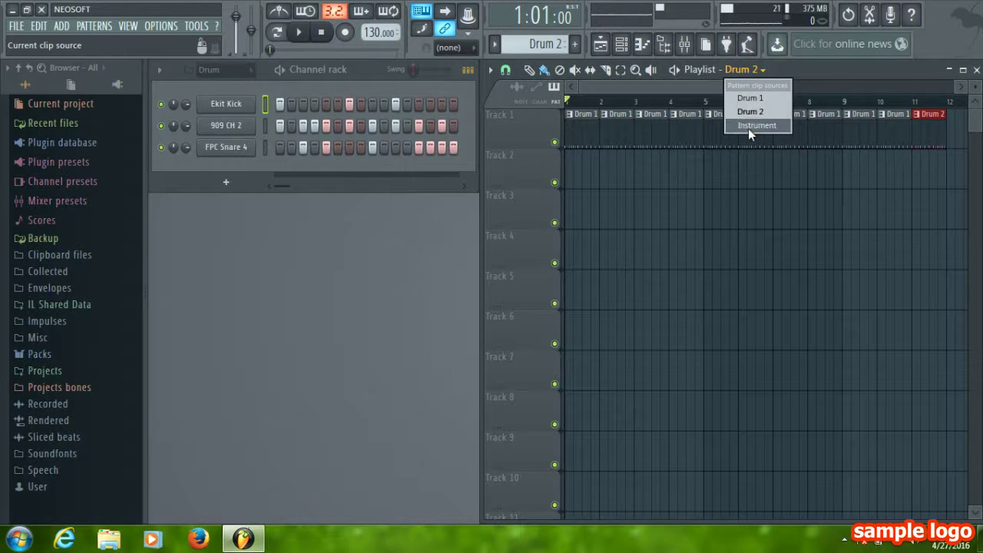
pyautogui.click(748, 126)
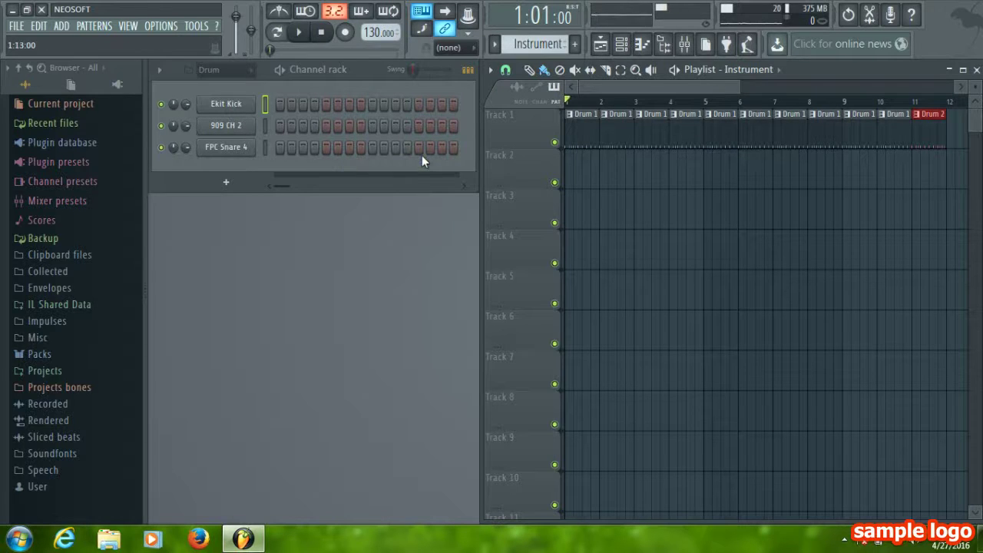
pyautogui.click(228, 71)
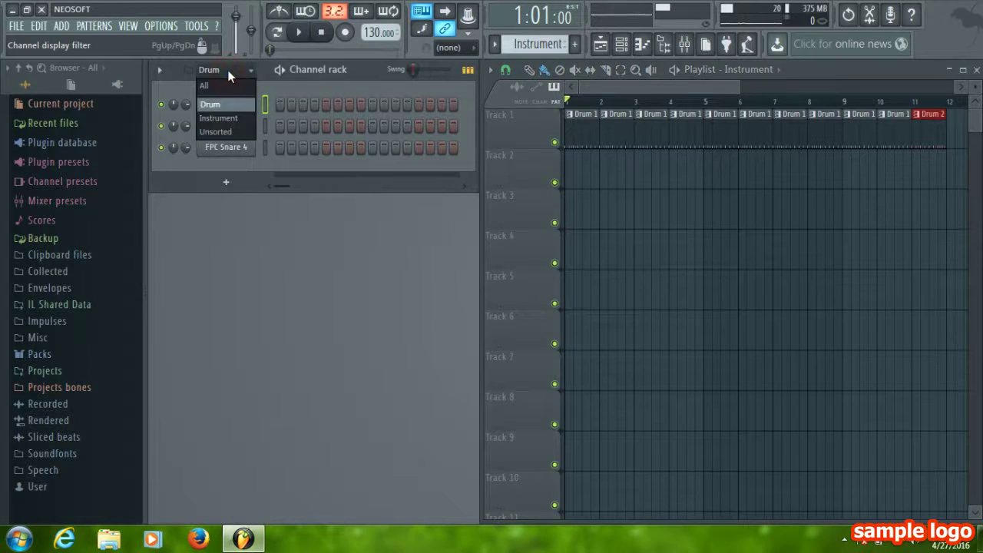
pyautogui.click(230, 119)
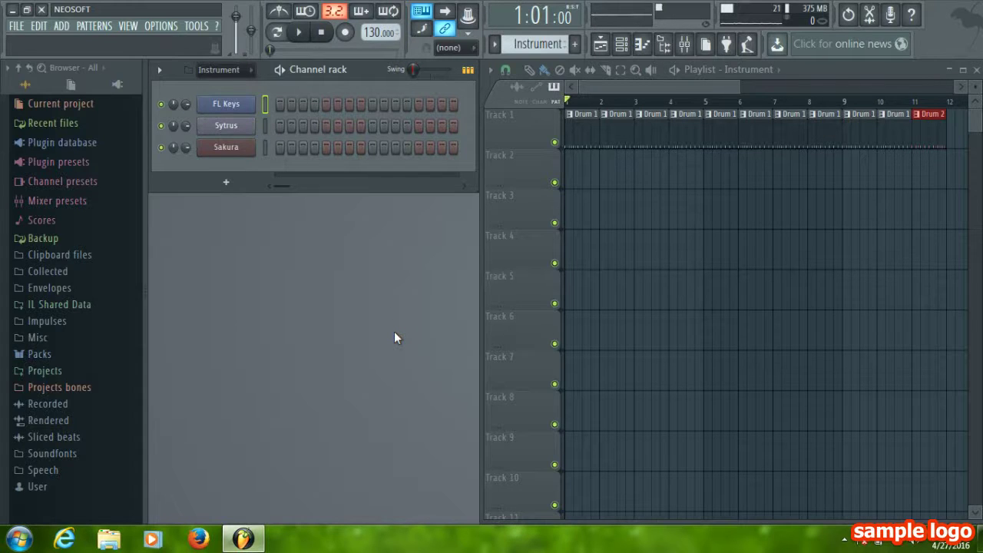
# Try out a few notes on the FL Keys channel and arm recording for Automation & score
pyautogui.press('n')
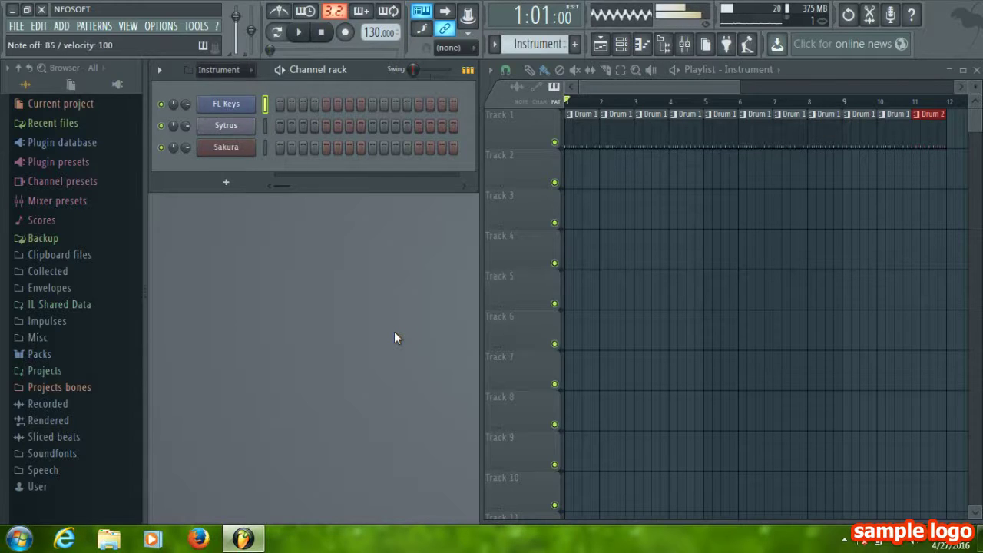
pyautogui.press('b')
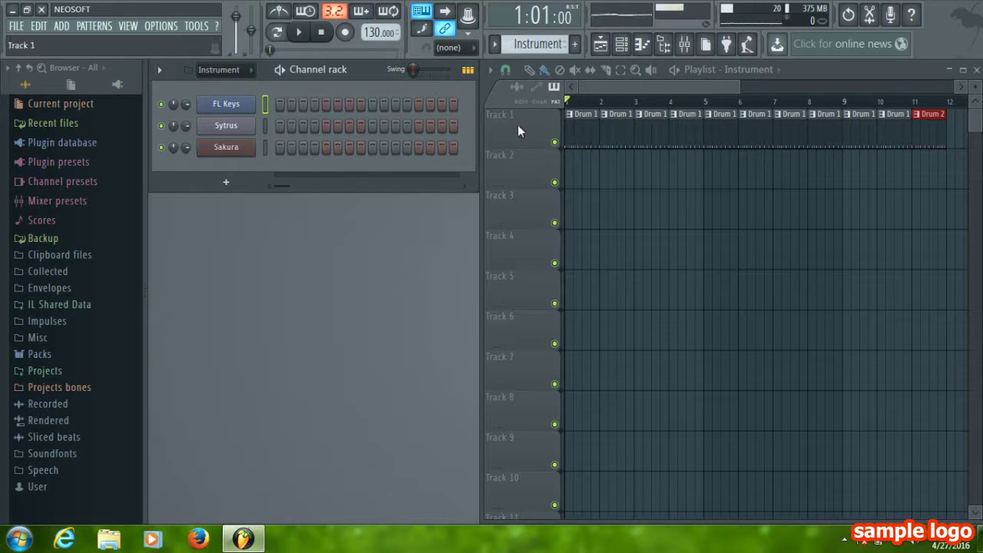
pyautogui.click(346, 33)
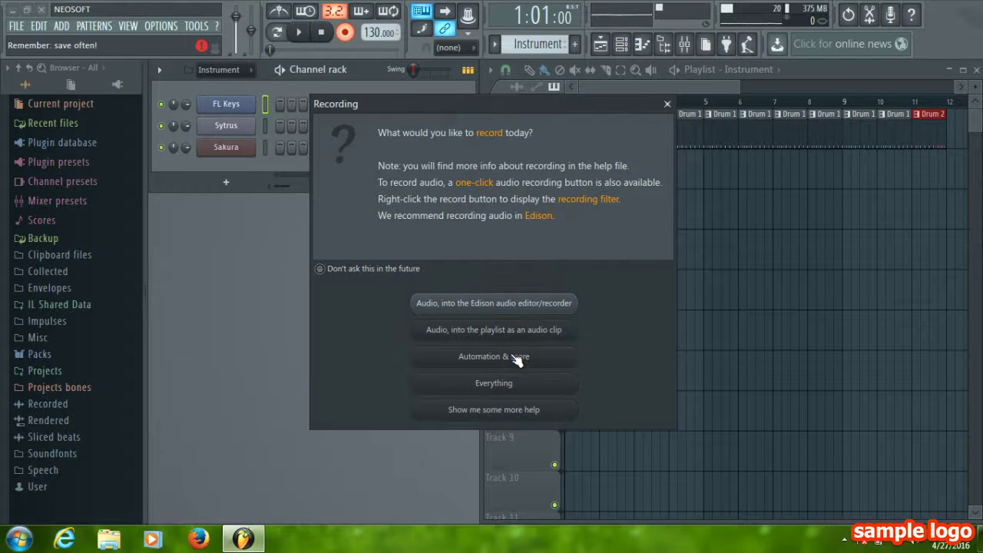
pyautogui.click(517, 358)
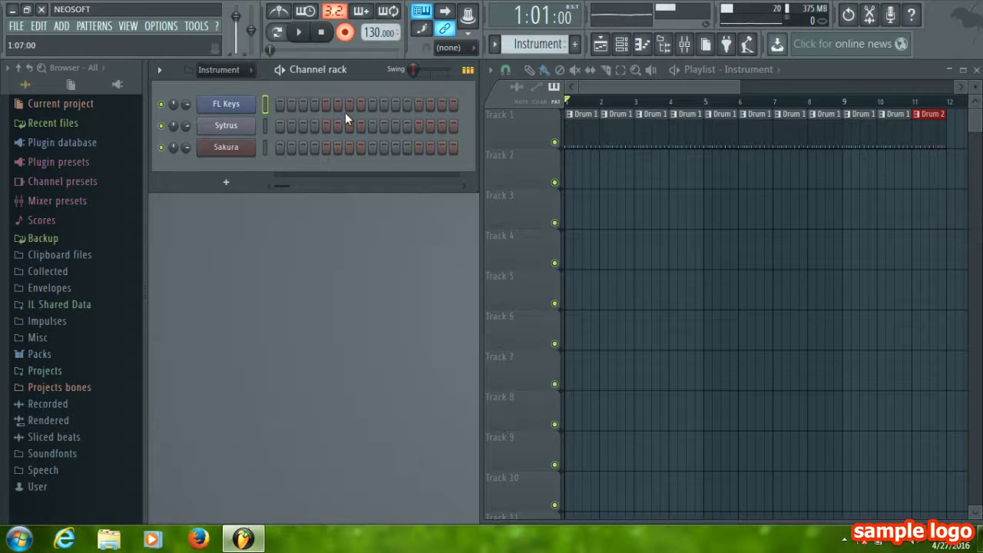
pyautogui.press('q')
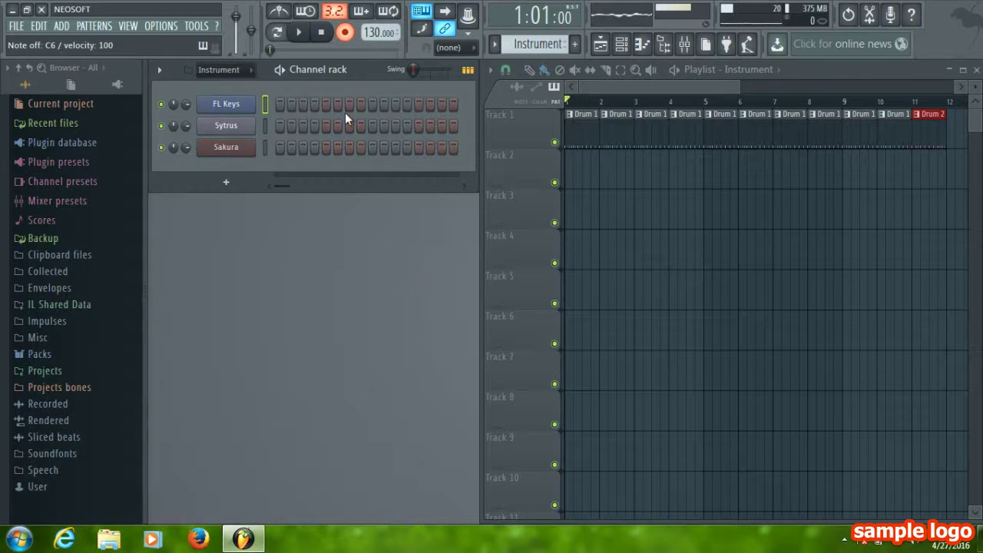
pyautogui.press('e')
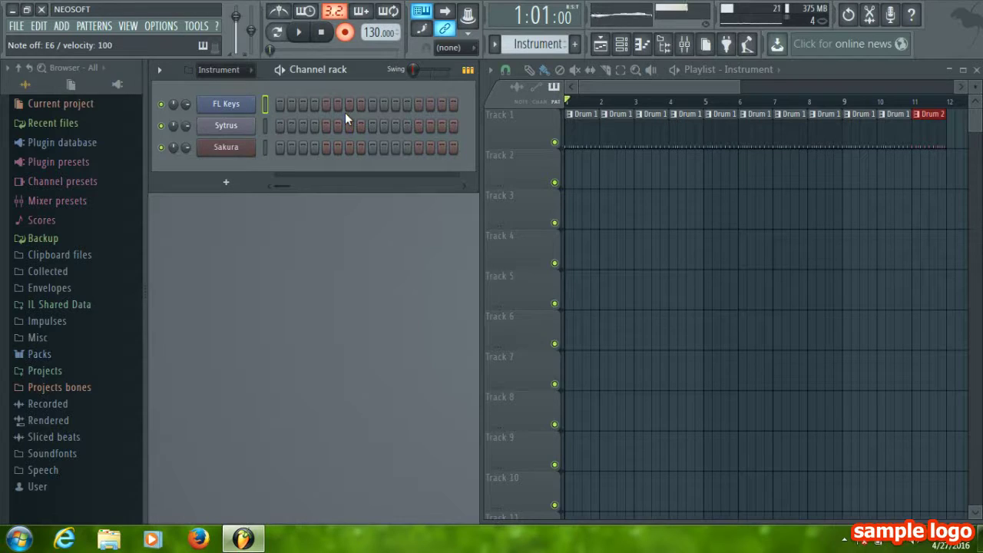
# Record a repeated-note FL Keys melody stepping down from E6 through D6 and C6 over the drum clips, and stop after bar 11
pyautogui.press('space')
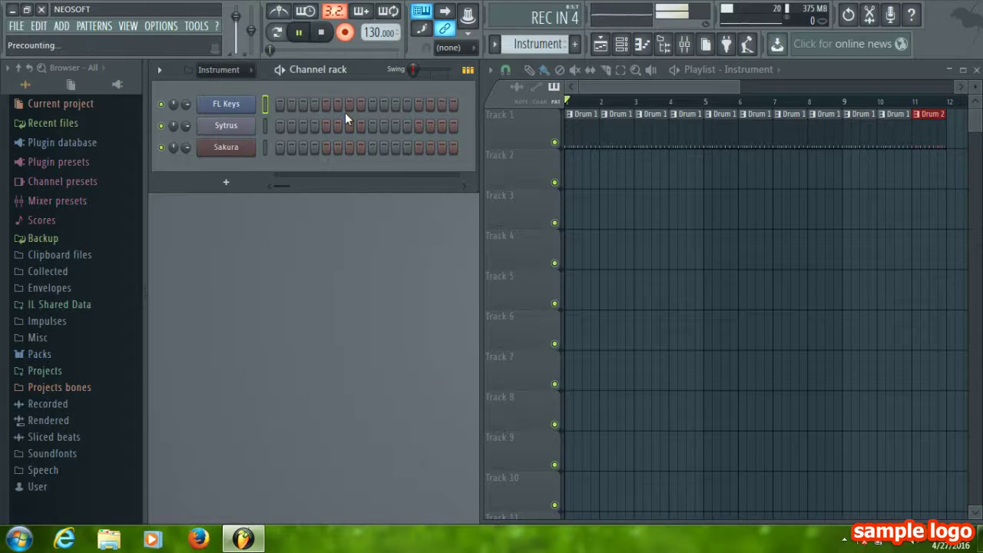
pyautogui.press('e')
pyautogui.press('e')
pyautogui.press('e')
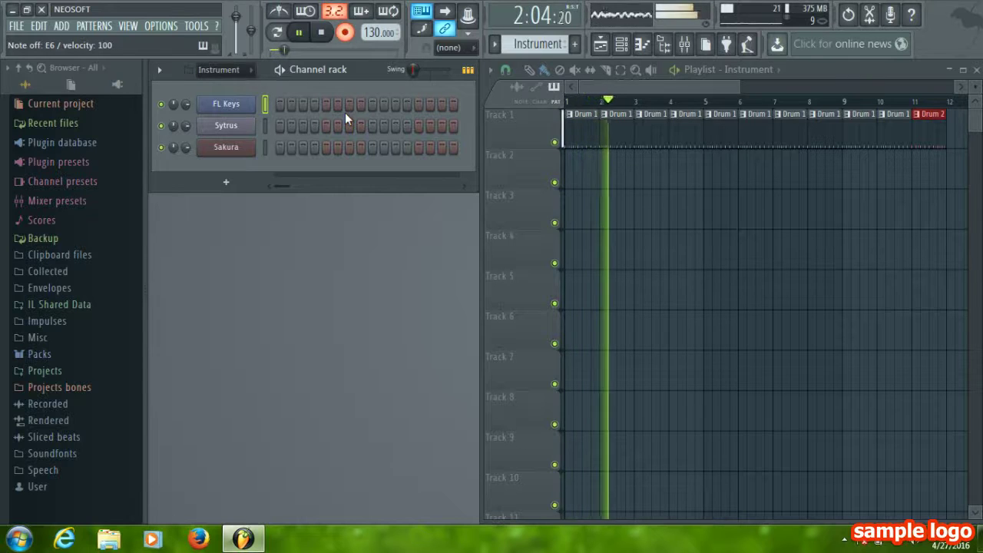
pyautogui.press('m')
pyautogui.press('m')
pyautogui.press('m')
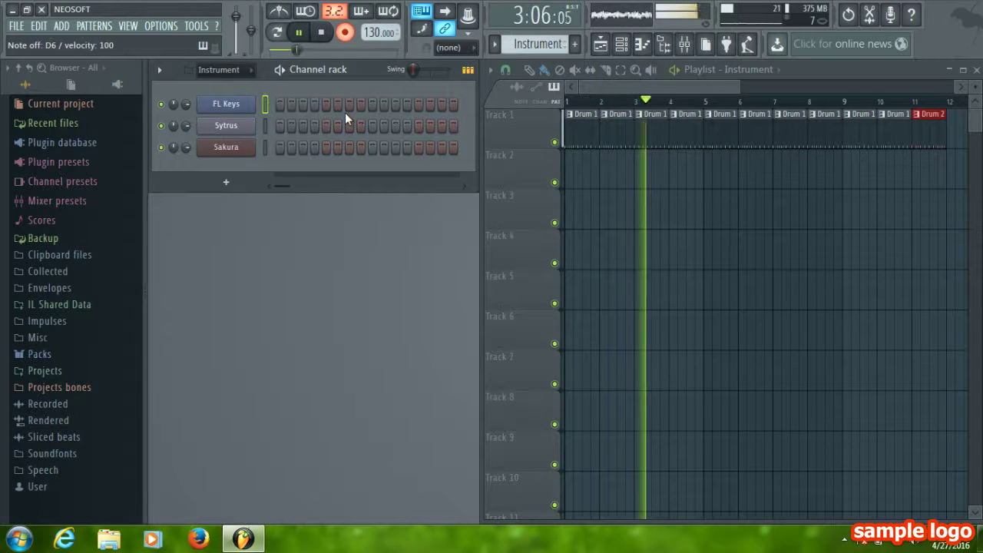
pyautogui.press('q')
pyautogui.press('q')
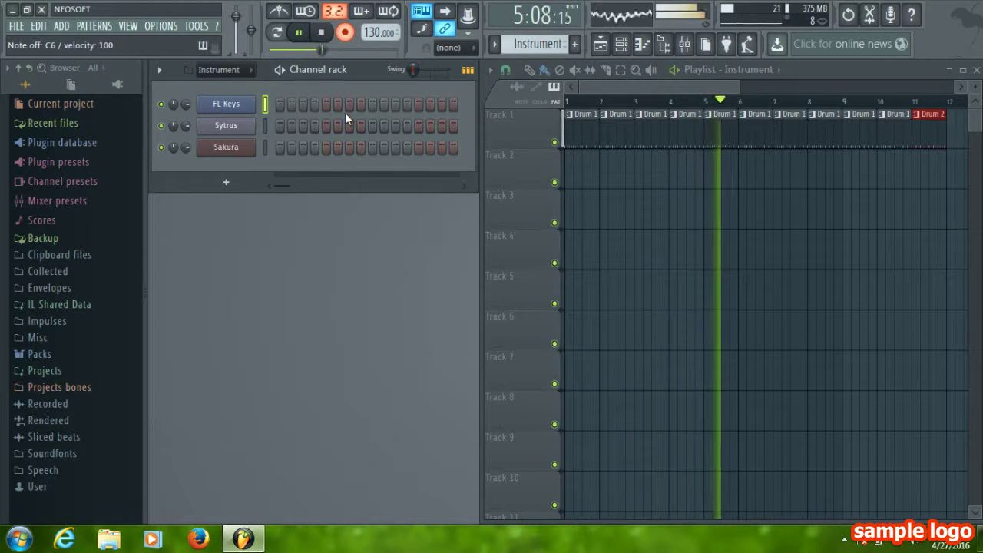
pyautogui.press('q')
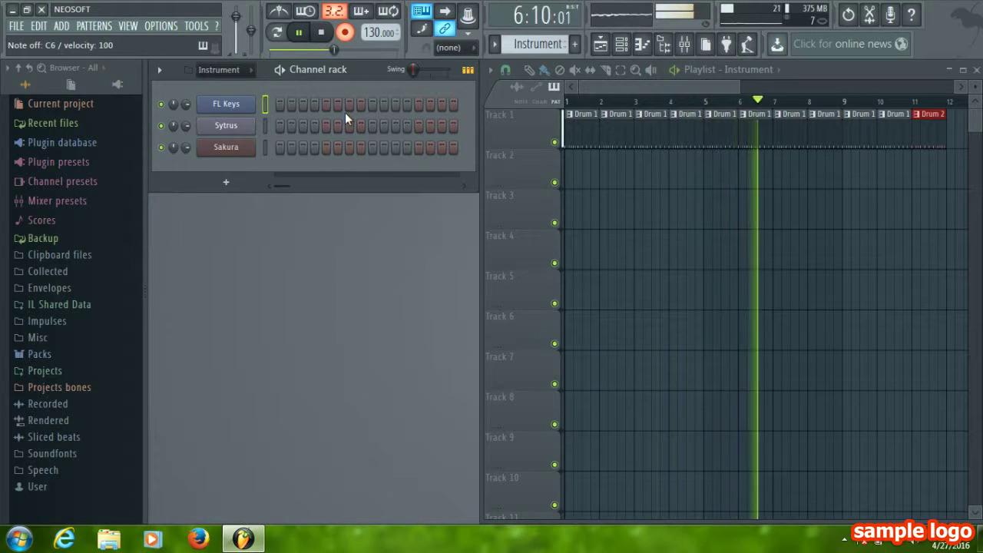
pyautogui.press('b')
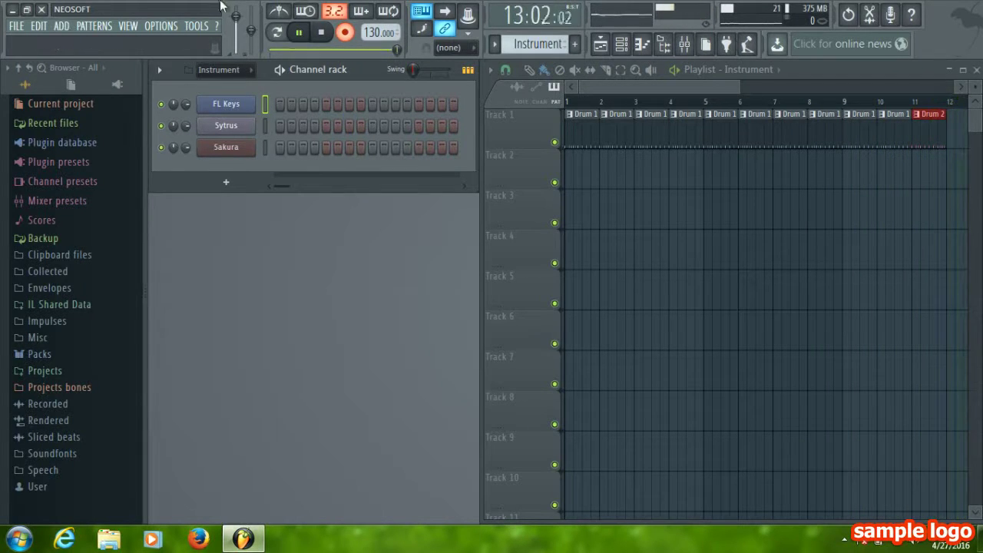
pyautogui.click(321, 33)
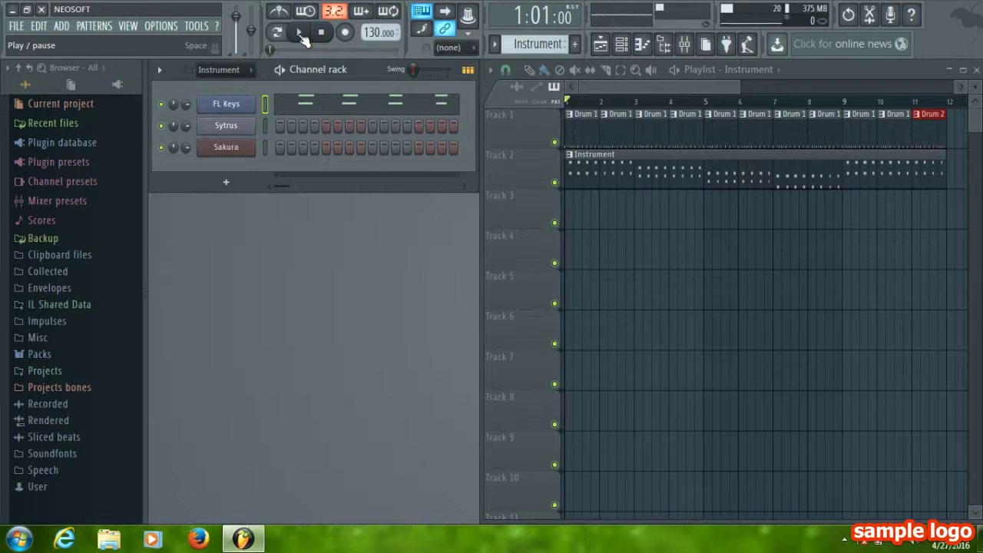
# Play the song from the start to hear the recorded FL Keys part with the drums, and stop
pyautogui.click(301, 34)
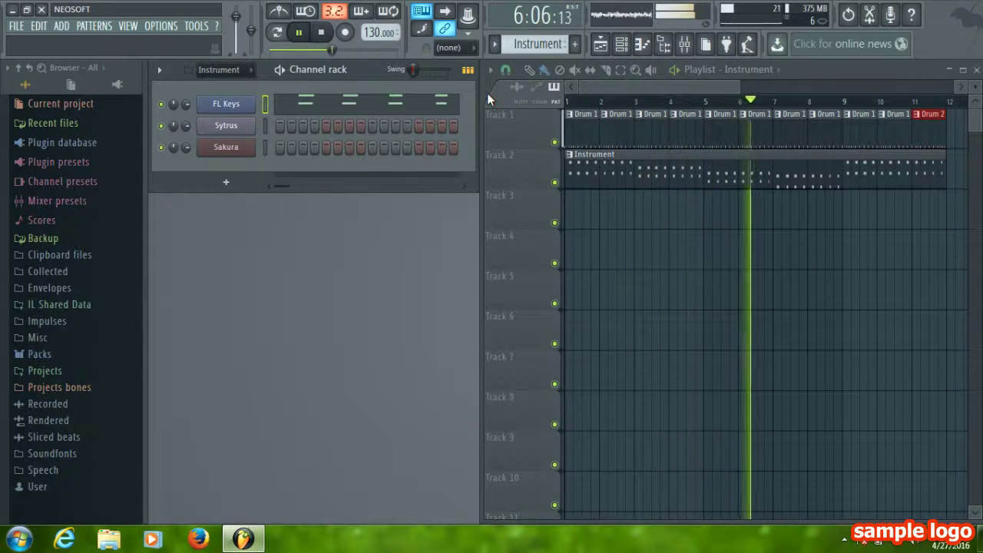
pyautogui.click(323, 34)
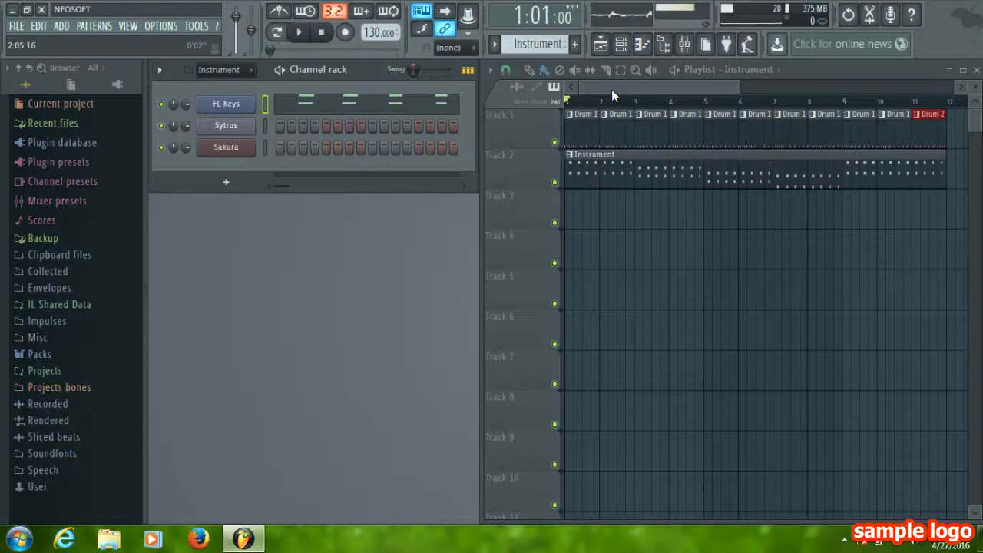
pyautogui.moveTo(611, 89); pyautogui.dragTo(656, 92)
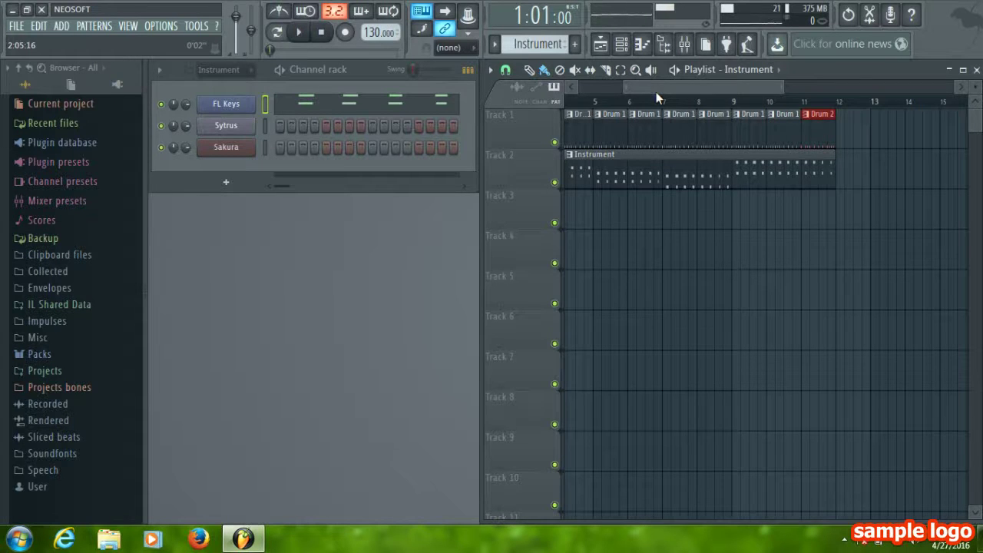
pyautogui.moveTo(656, 92); pyautogui.dragTo(607, 93)
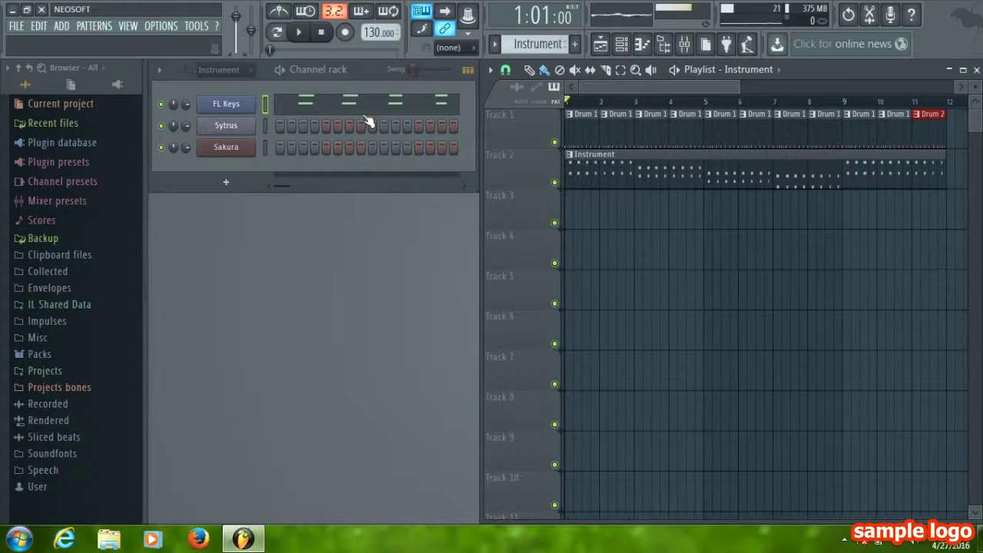
# Open the Sytrus channel's window, move it directly below the channel rack, and try out the note E6
pyautogui.click(220, 126)
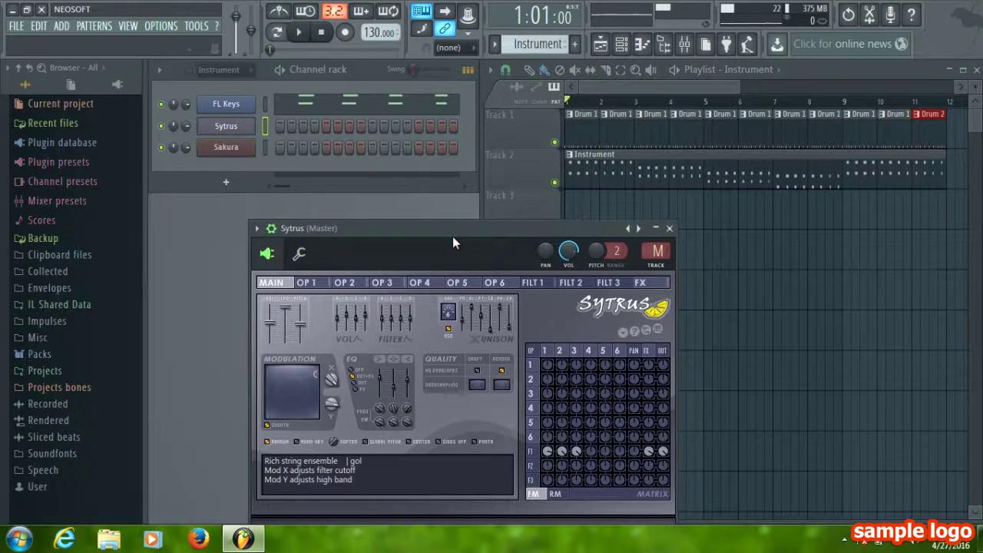
pyautogui.moveTo(454, 237); pyautogui.dragTo(451, 245)
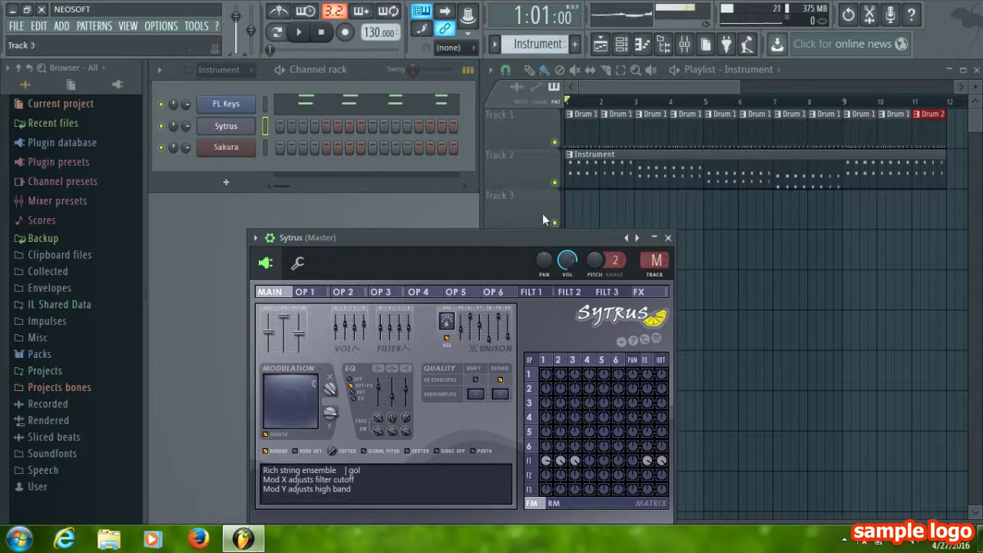
pyautogui.moveTo(436, 246); pyautogui.dragTo(341, 218)
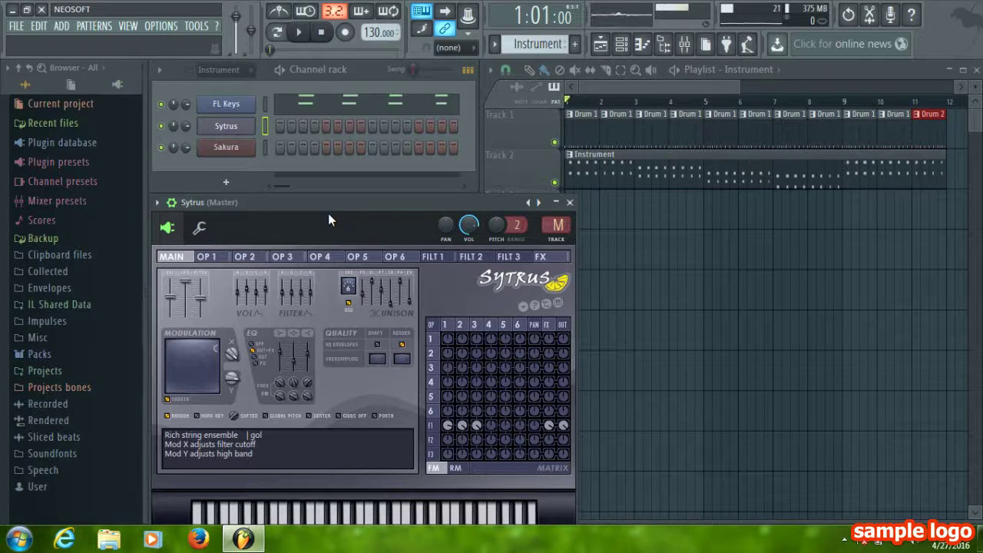
pyautogui.press('e')
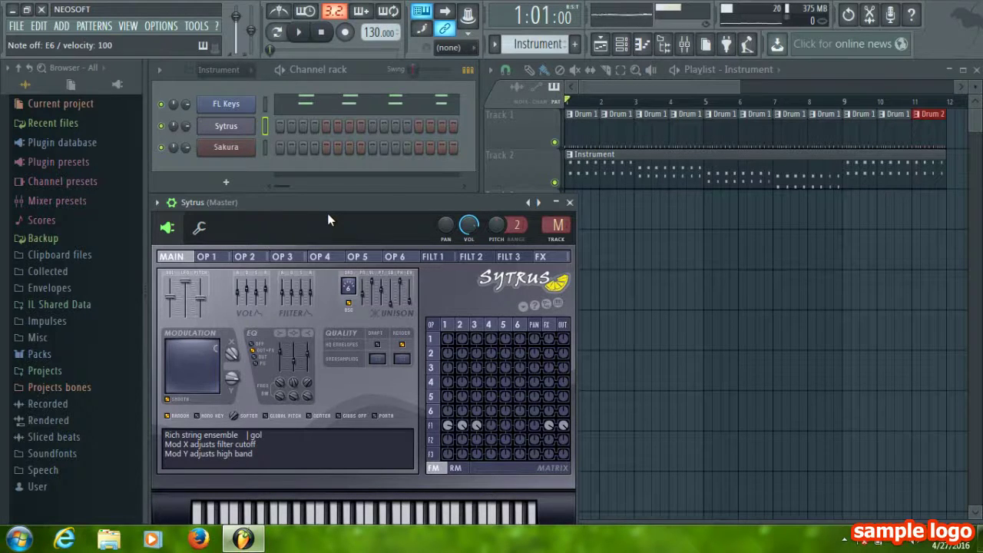
# Record a part of long sustained Sytrus notes into the Instrument pattern as Automation & score over the song, then stop and disarm recording
pyautogui.click(346, 32)
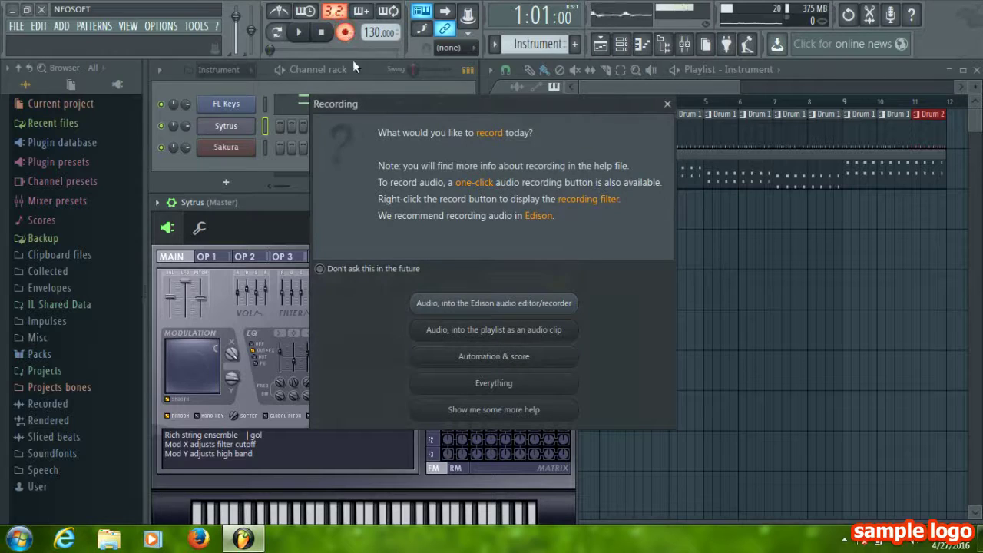
pyautogui.click(492, 364)
pyautogui.press('q')
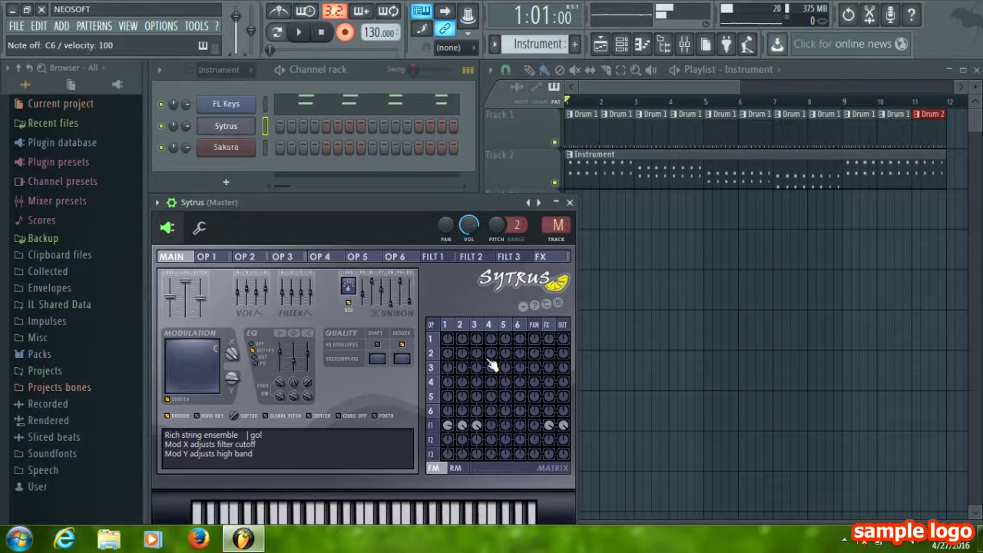
pyautogui.press('space')
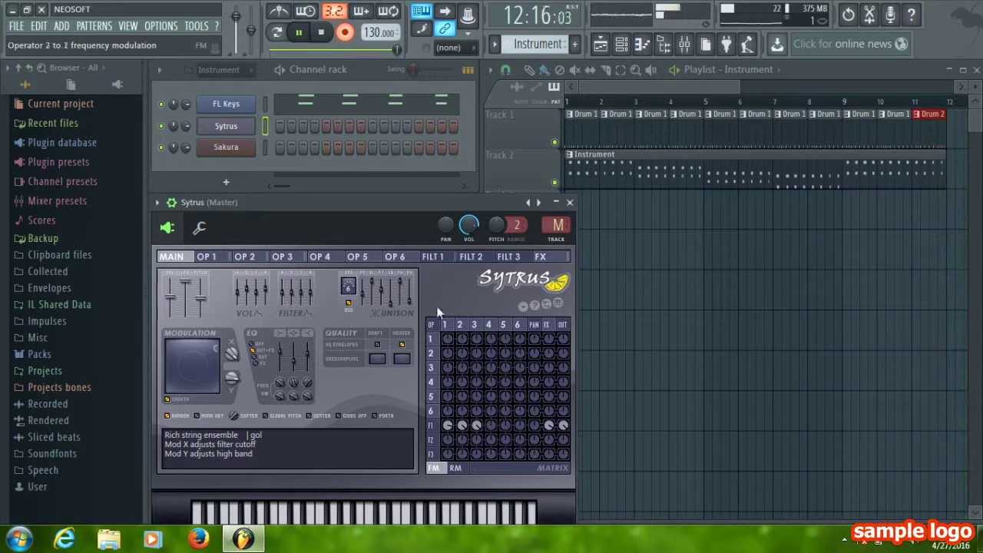
pyautogui.click(333, 35)
pyautogui.click(346, 34)
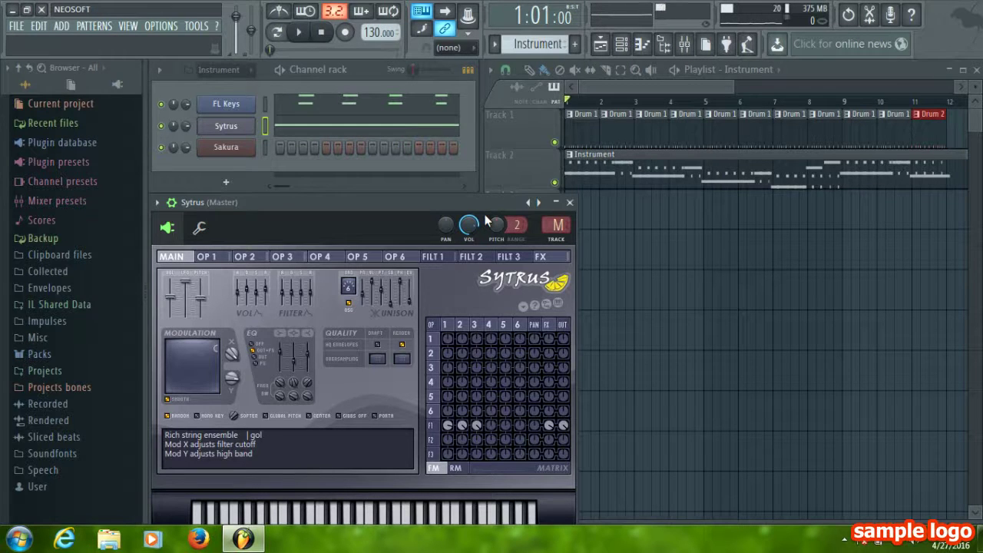
# Briefly play the song from the start with the recorded Sytrus part, stop, and close the Sytrus window
pyautogui.click(302, 34)
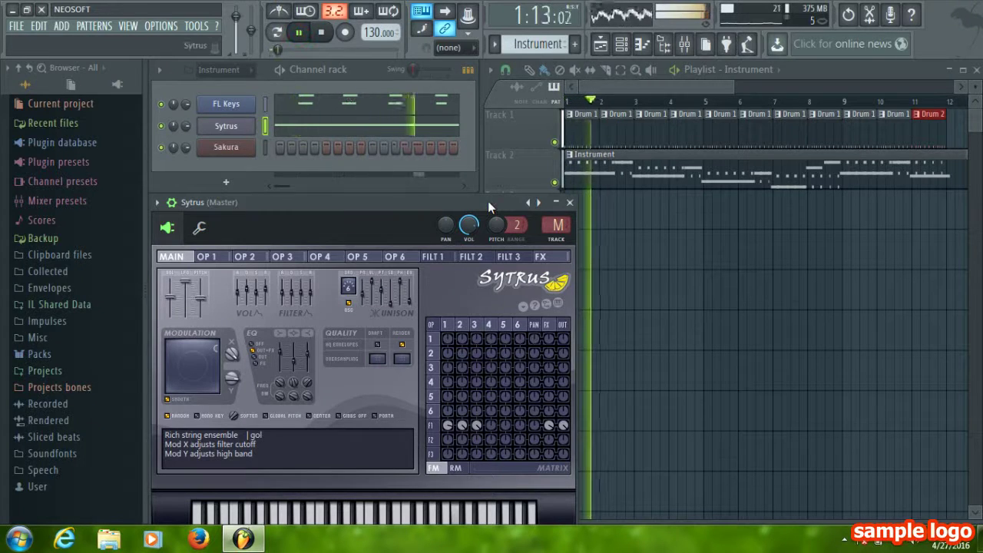
pyautogui.click(325, 34)
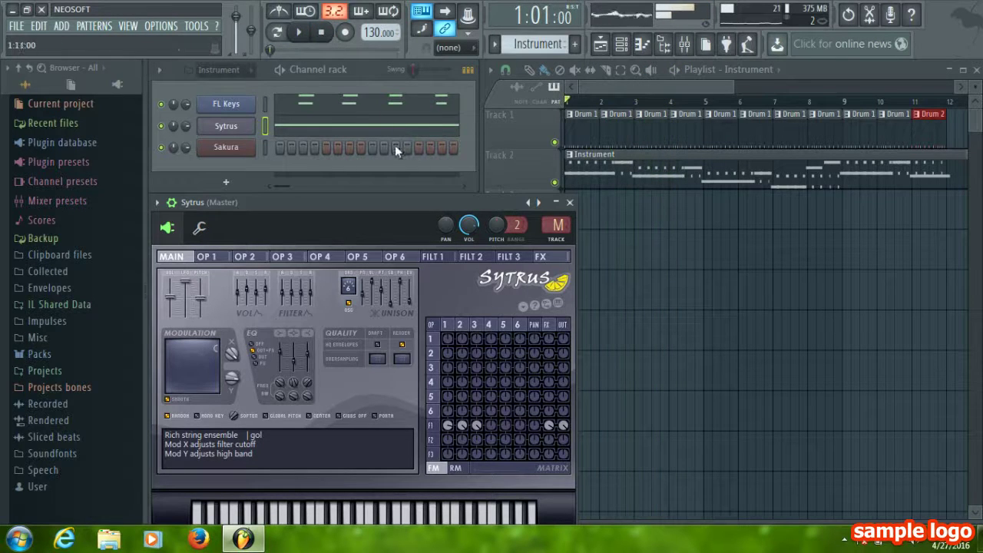
pyautogui.click(568, 202)
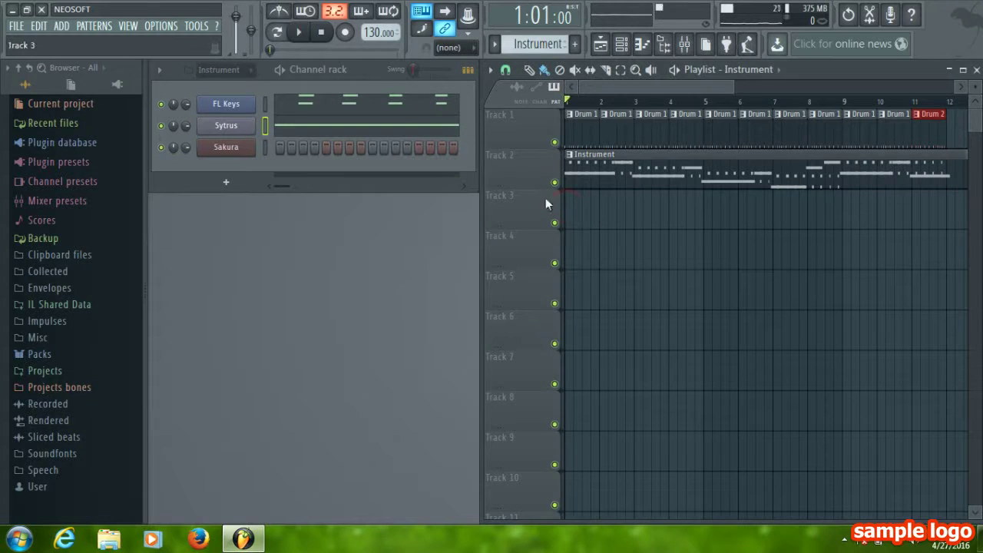
# Open the Sakura channel's window, move it fully into view below the channel rack, and switch its preset to BAS Fender Picked FG
pyautogui.click(243, 149)
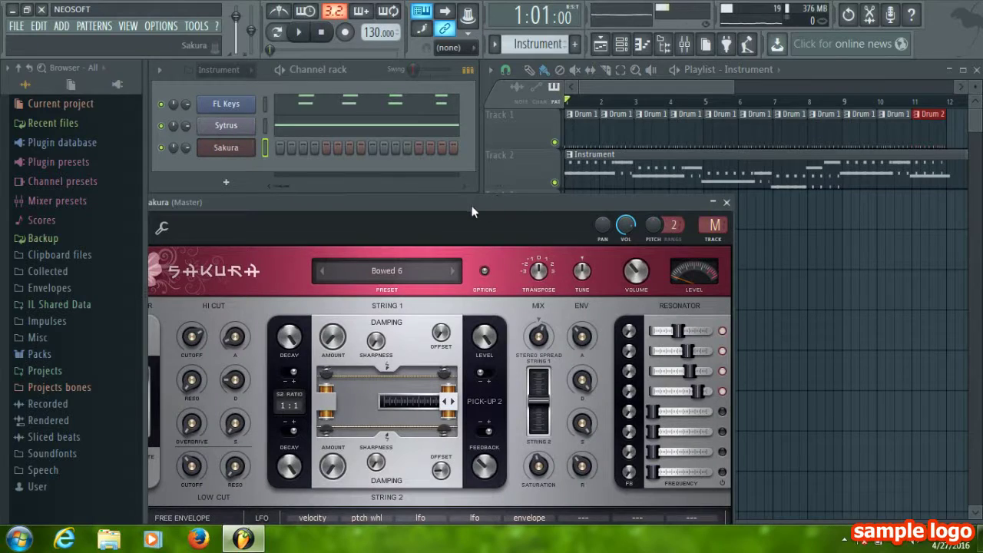
pyautogui.moveTo(472, 212); pyautogui.dragTo(537, 206)
pyautogui.moveTo(519, 175); pyautogui.dragTo(510, 209)
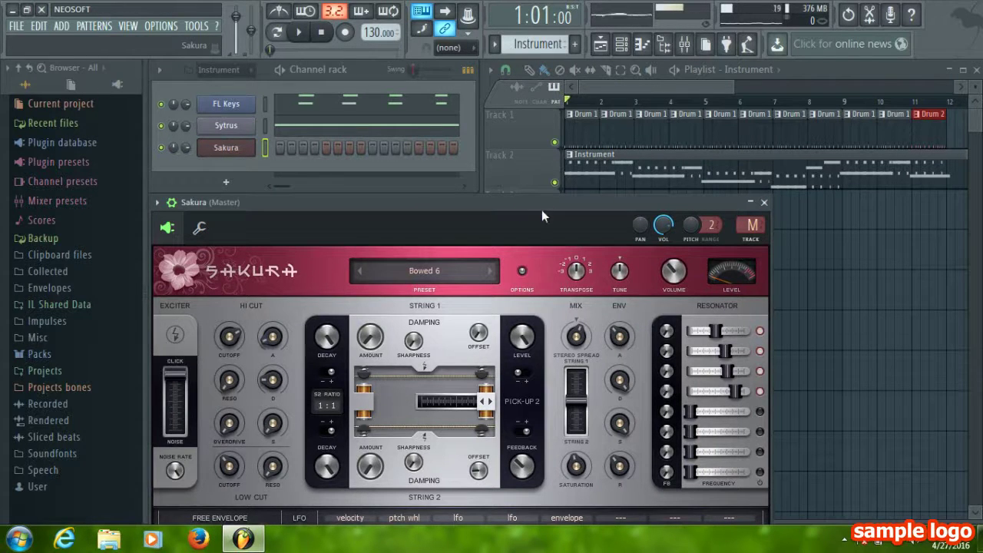
pyautogui.click(492, 271)
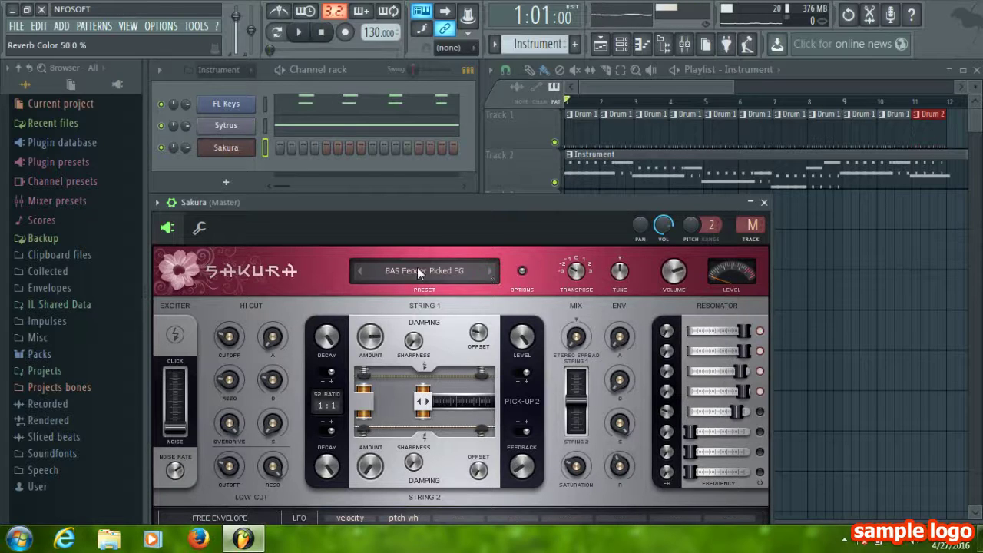
# Try out Sakura's BAS Ampeg Pop FG preset and switch back to BAS Fender Picked FG
pyautogui.click(359, 274)
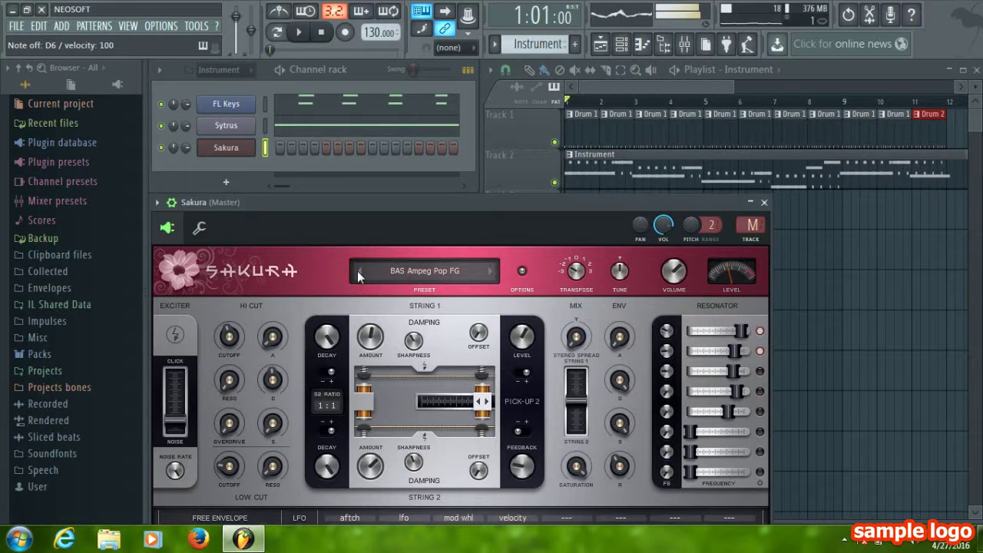
pyautogui.click(492, 273)
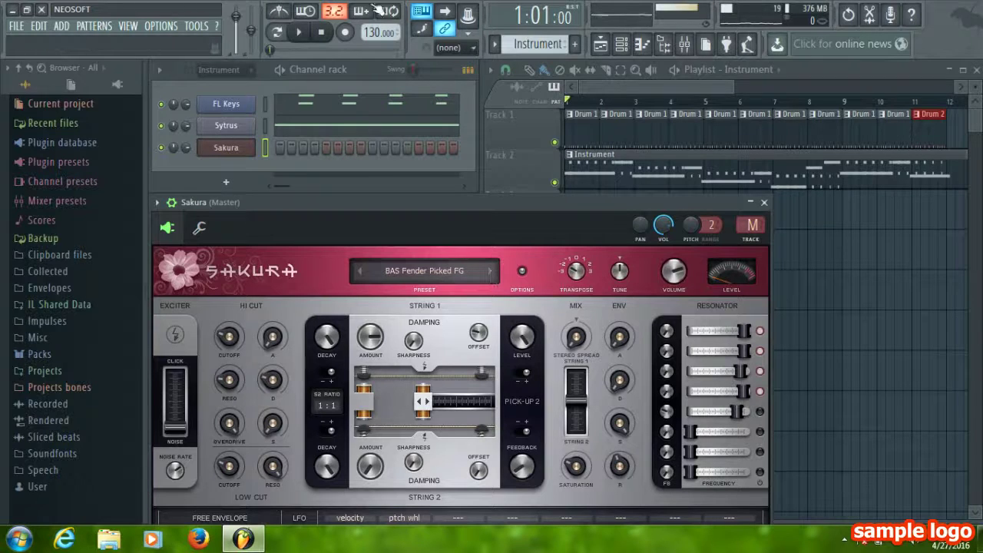
# Record a Sakura bass part into the Instrument pattern as Automation & score over the whole song, then stop and disarm recording
pyautogui.click(346, 33)
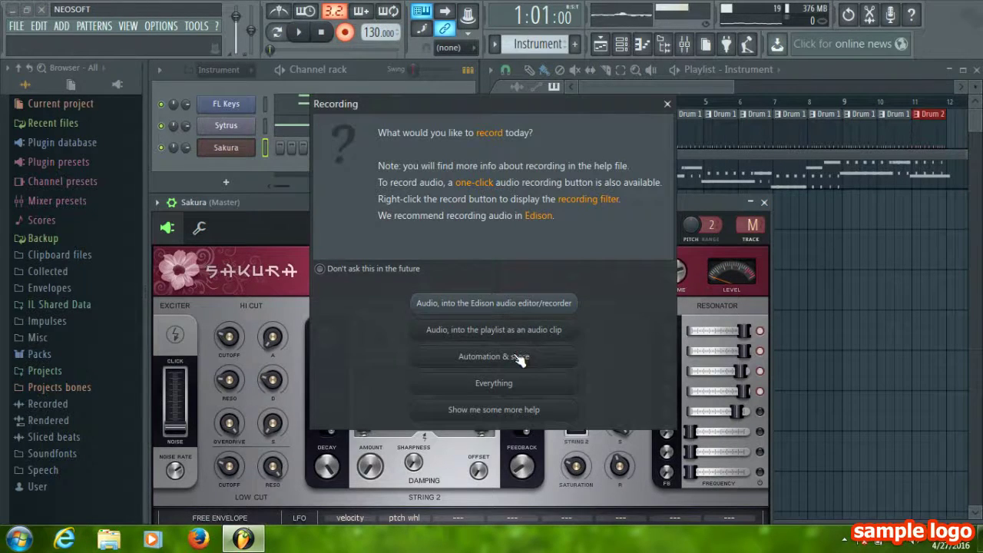
pyautogui.click(520, 358)
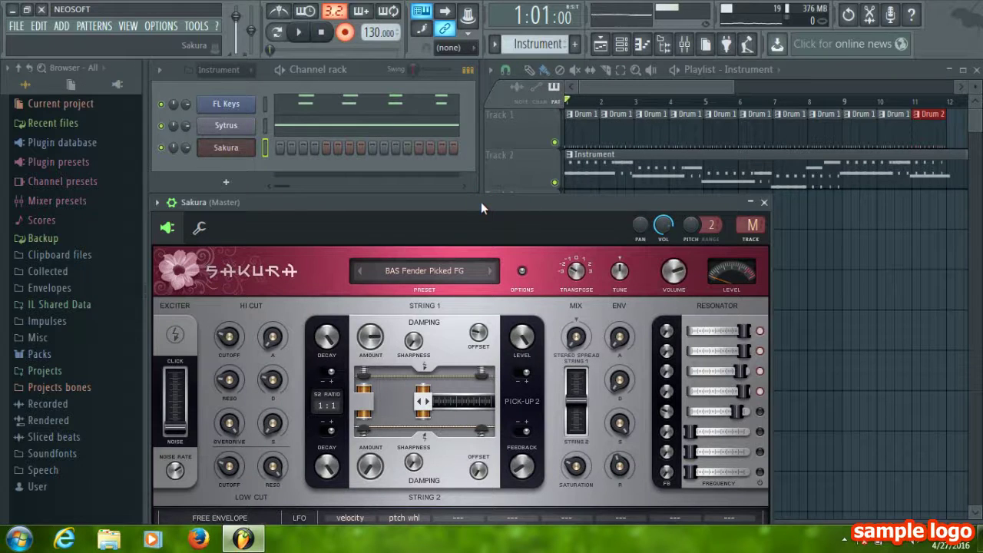
pyautogui.press('q')
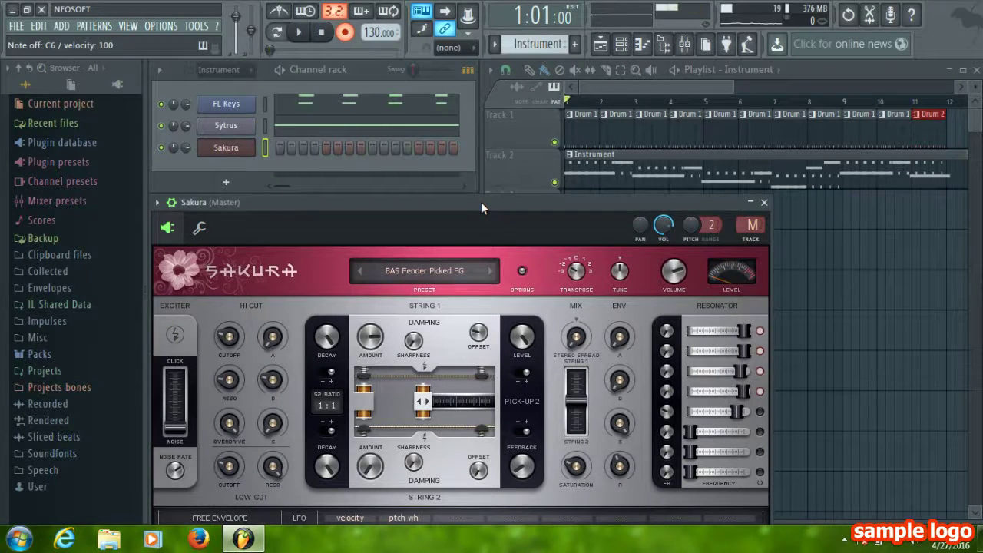
pyautogui.press('space')
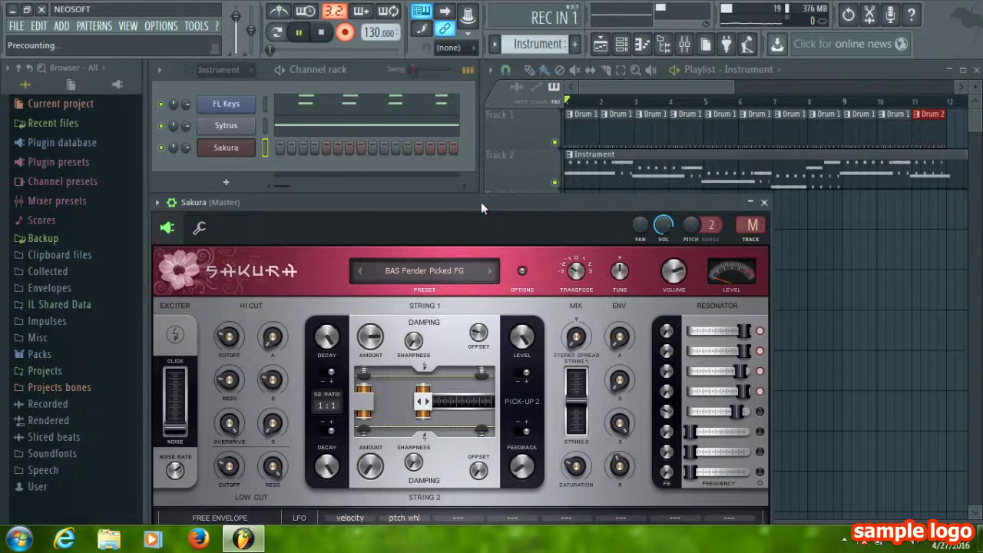
pyautogui.press('q')
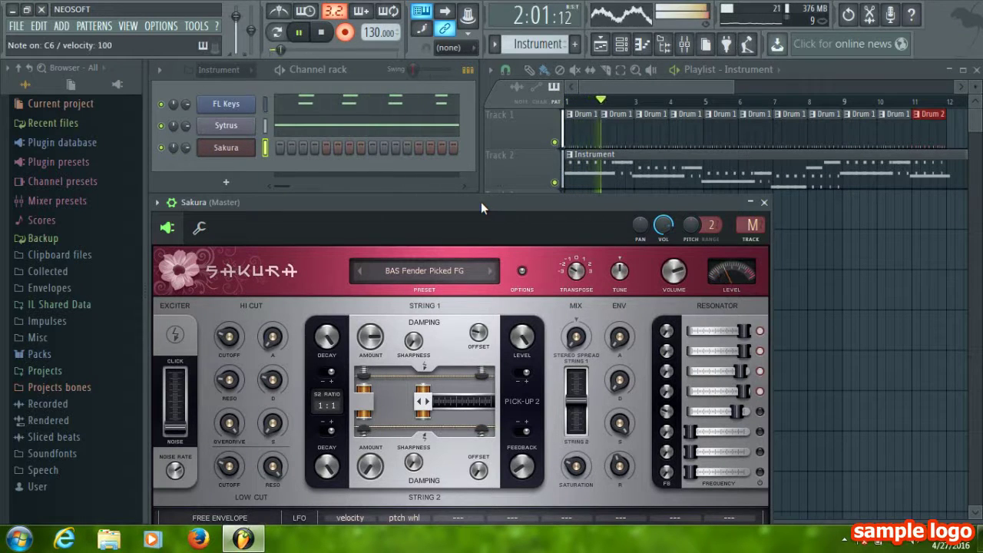
pyautogui.press('w')
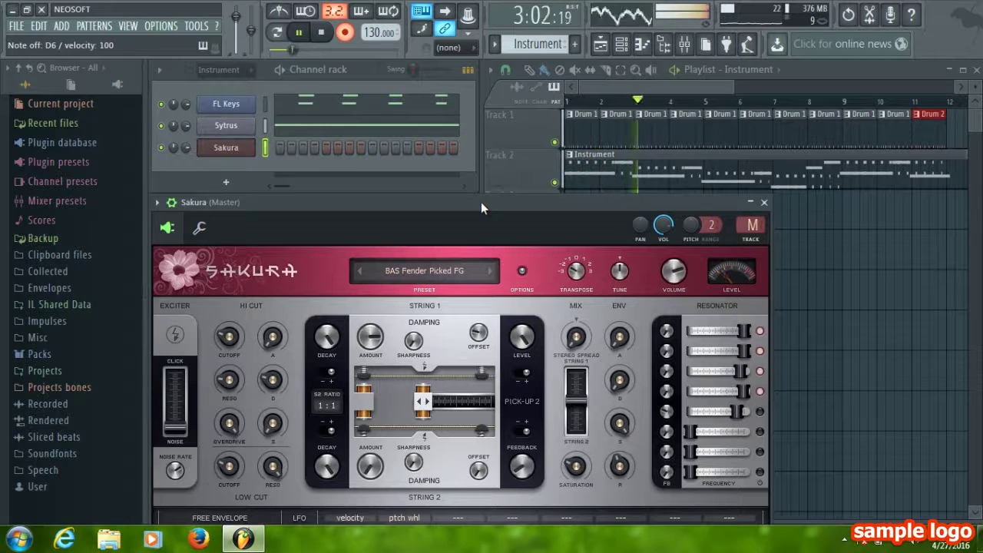
pyautogui.press('q')
pyautogui.press('q')
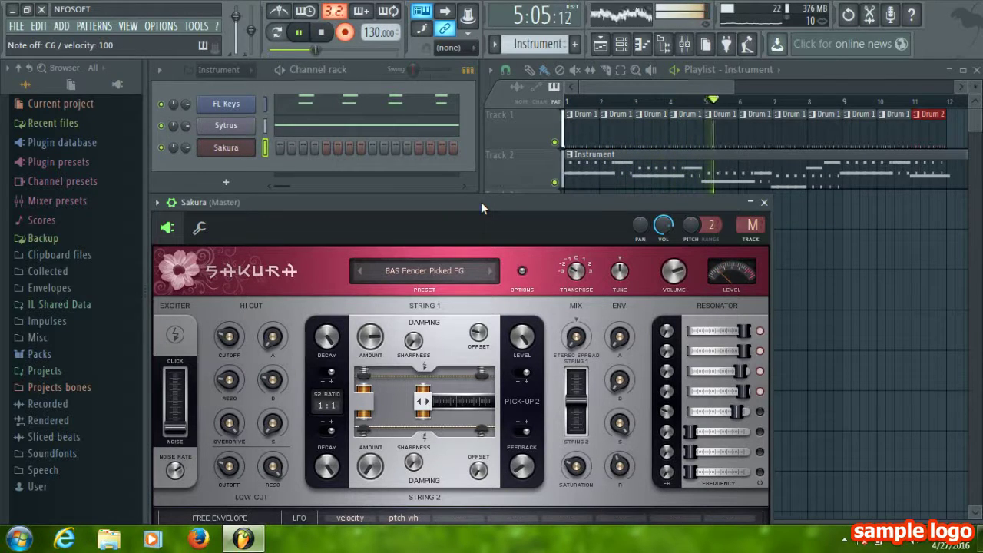
pyautogui.press('q')
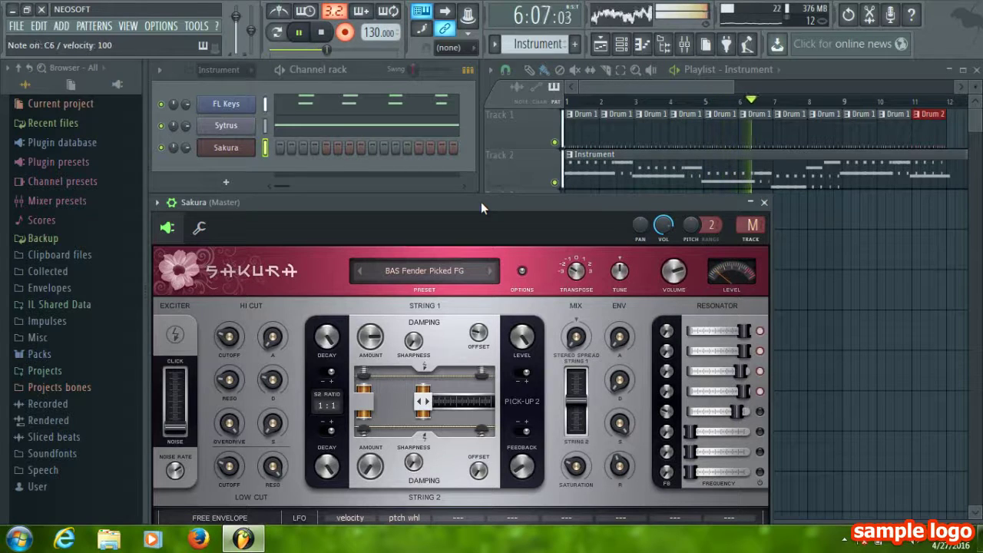
pyautogui.press('b')
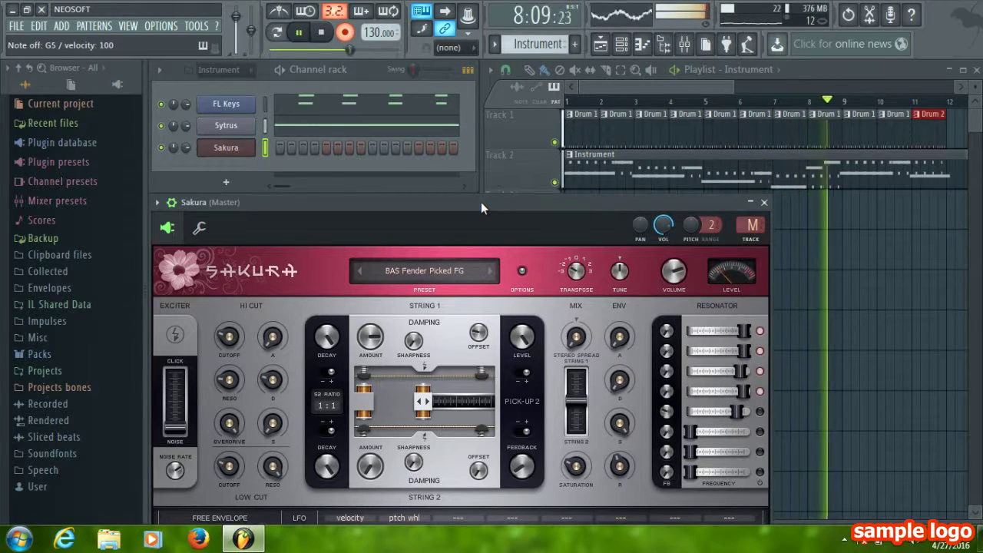
pyautogui.press('q')
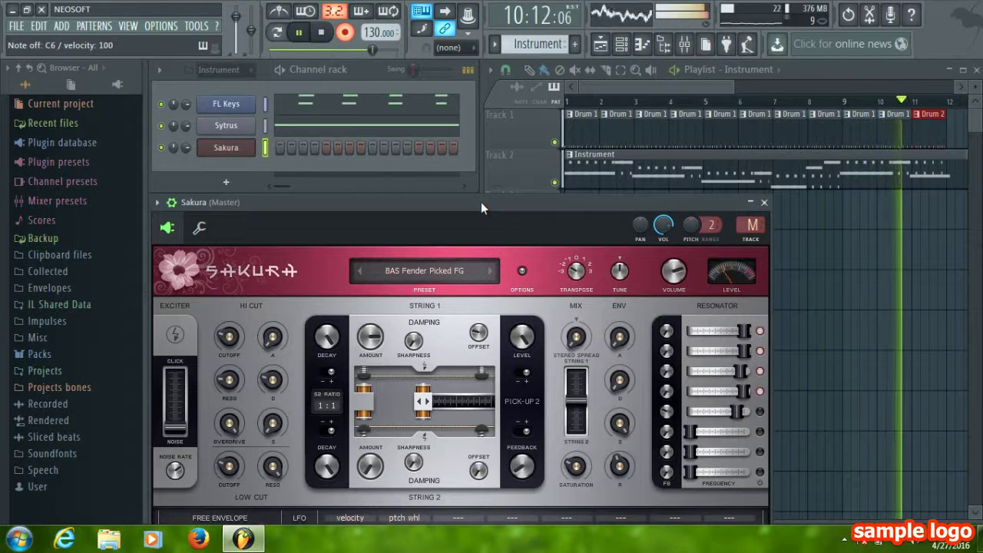
pyautogui.press('m')
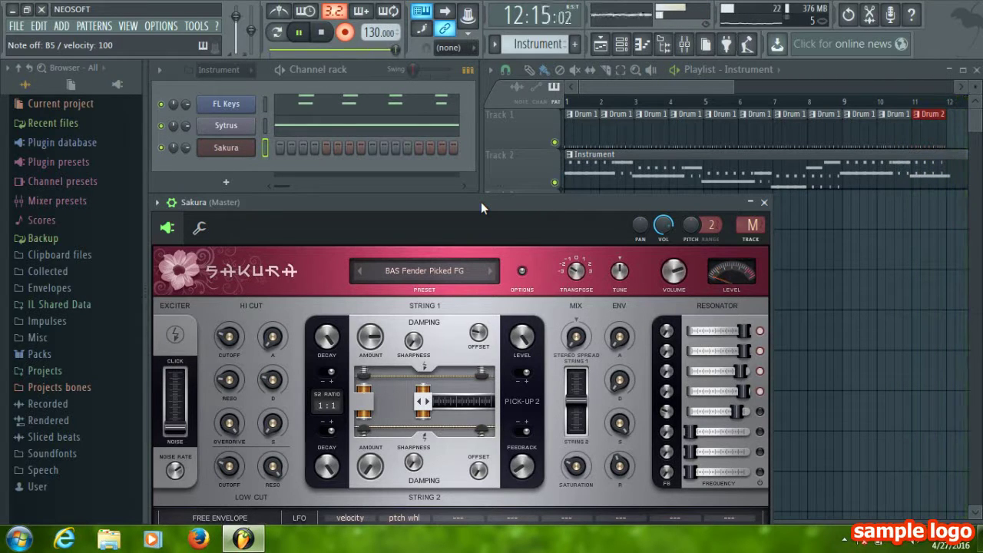
pyautogui.click(322, 35)
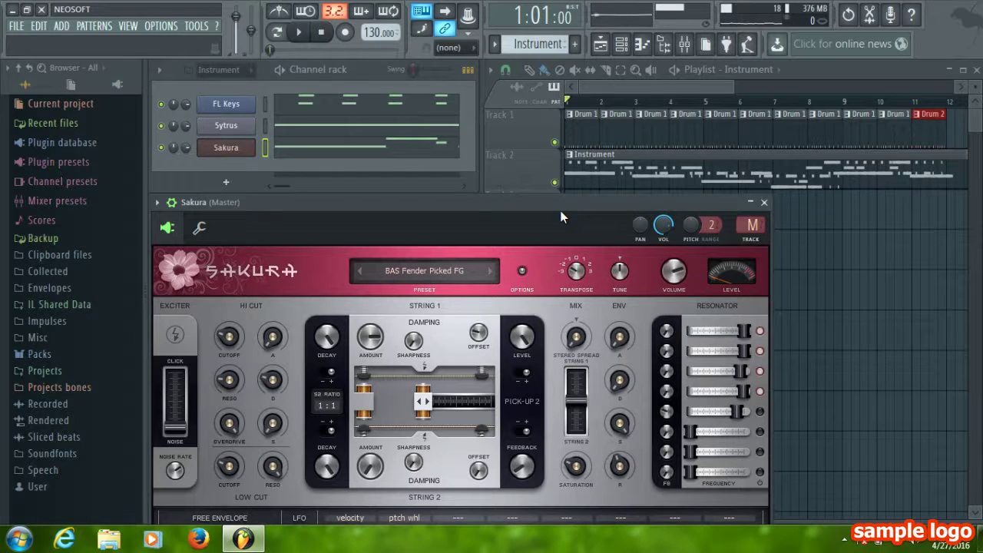
# Play the song from the start to check the recorded Sakura part, stop, and close the Sakura window
pyautogui.click(301, 34)
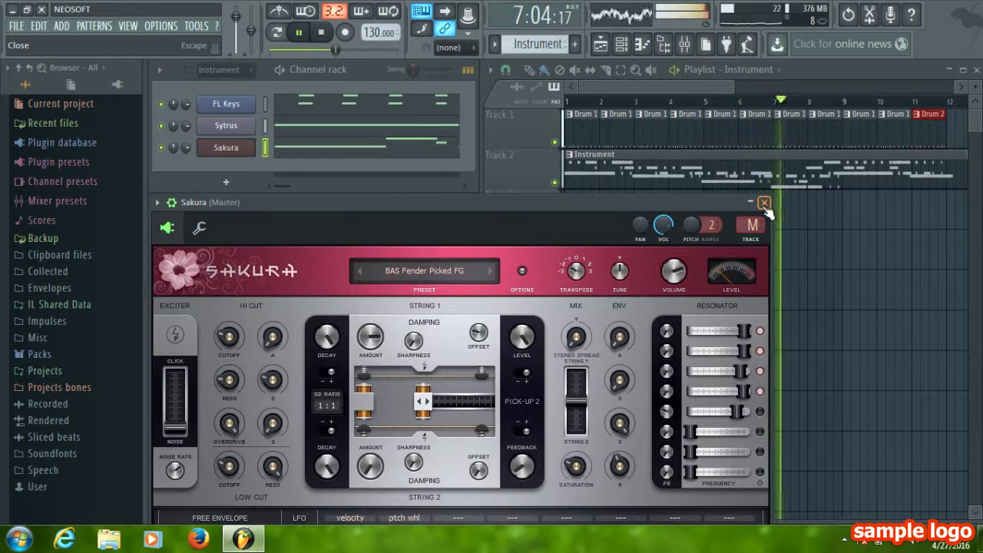
pyautogui.click(328, 44)
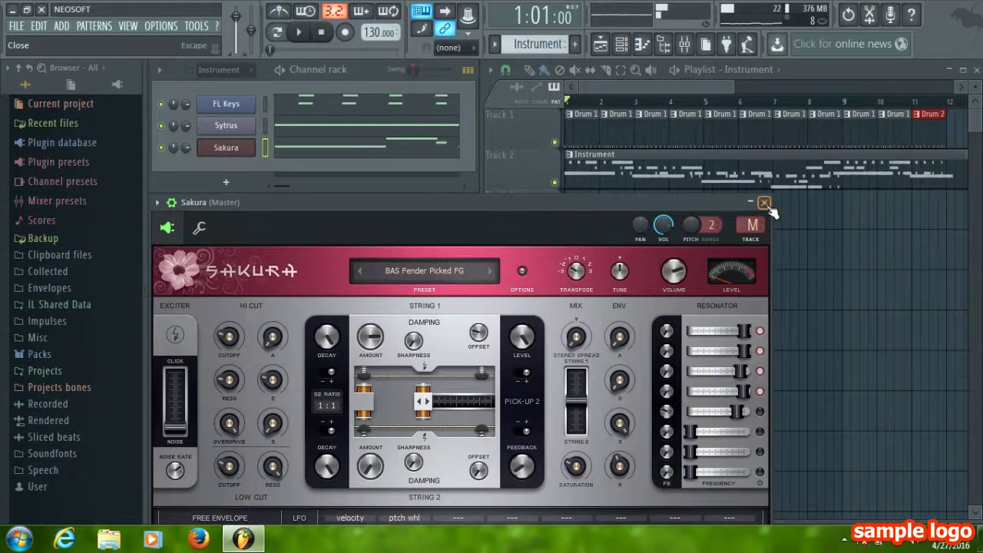
pyautogui.click(764, 202)
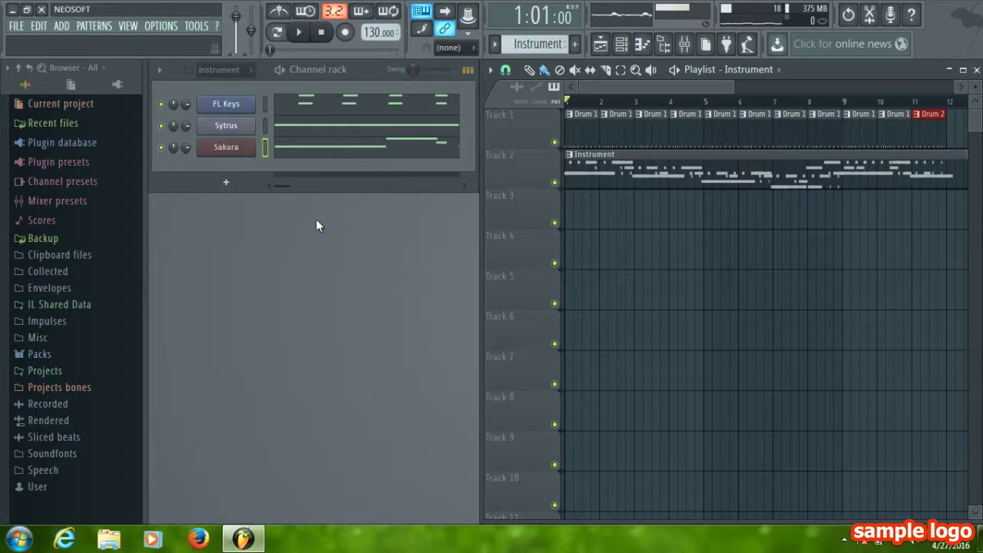
# Open the Sakura channel's piano roll and nudge the C6 note at bar 2 slightly to the right
pyautogui.click(353, 151)
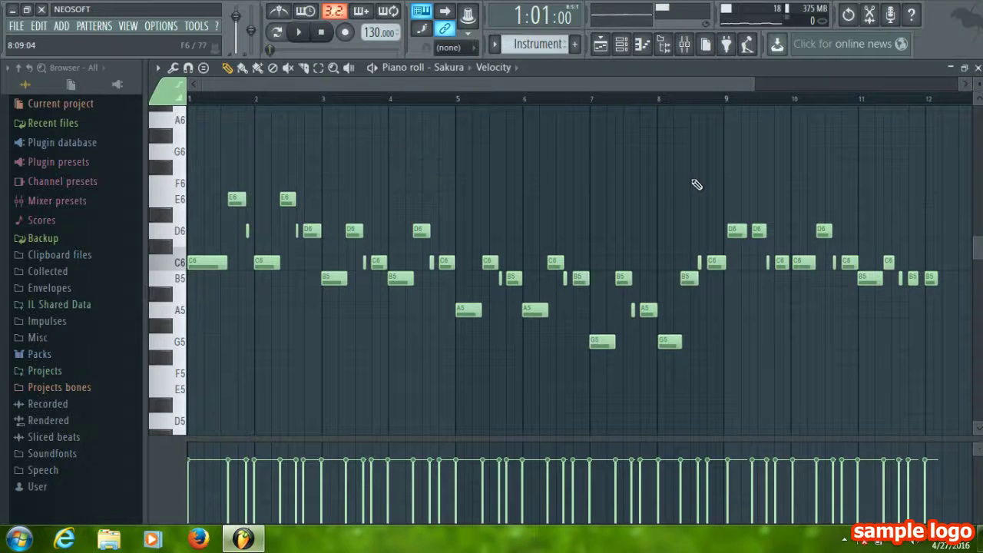
pyautogui.moveTo(169, 154); pyautogui.dragTo(216, 374)
pyautogui.click(169, 263)
pyautogui.click(264, 260)
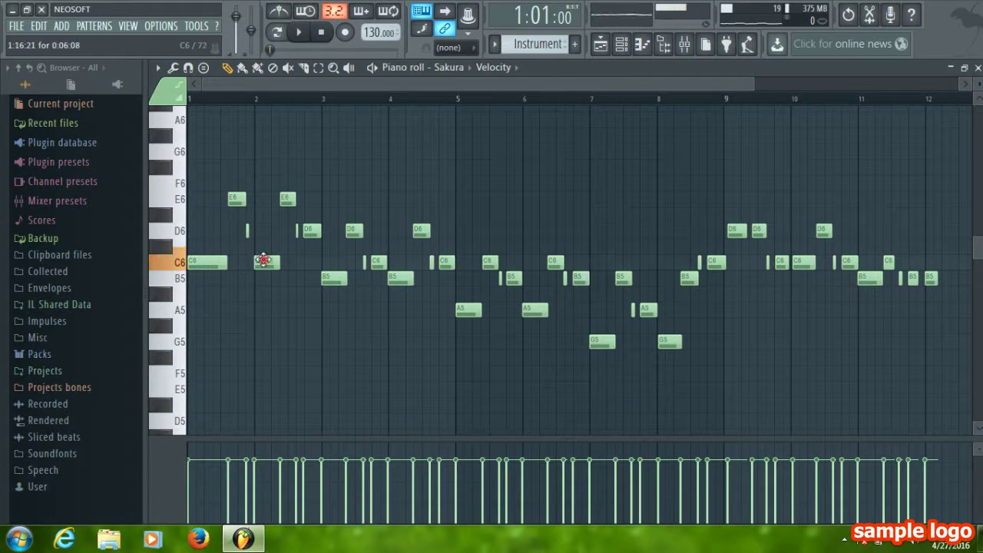
pyautogui.moveTo(263, 260)
pyautogui.mouseDown()
pyautogui.moveTo(261, 244)
pyautogui.moveTo(298, 274)
pyautogui.moveTo(263, 271)
pyautogui.mouseUp()
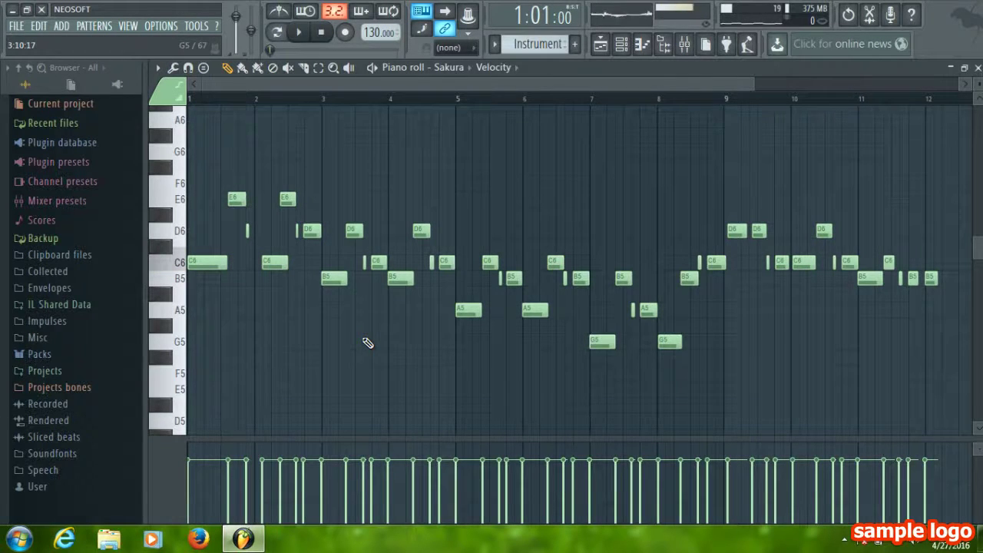
# Delete all recorded Sakura notes from the Instrument pattern and close the piano roll
pyautogui.hotkey('ctrl', 'a')
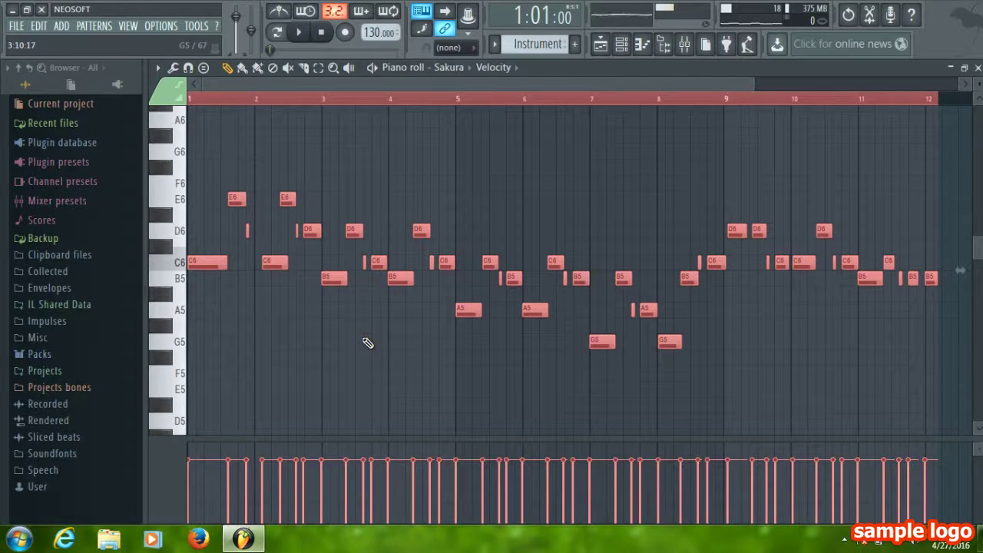
pyautogui.press('Delete')
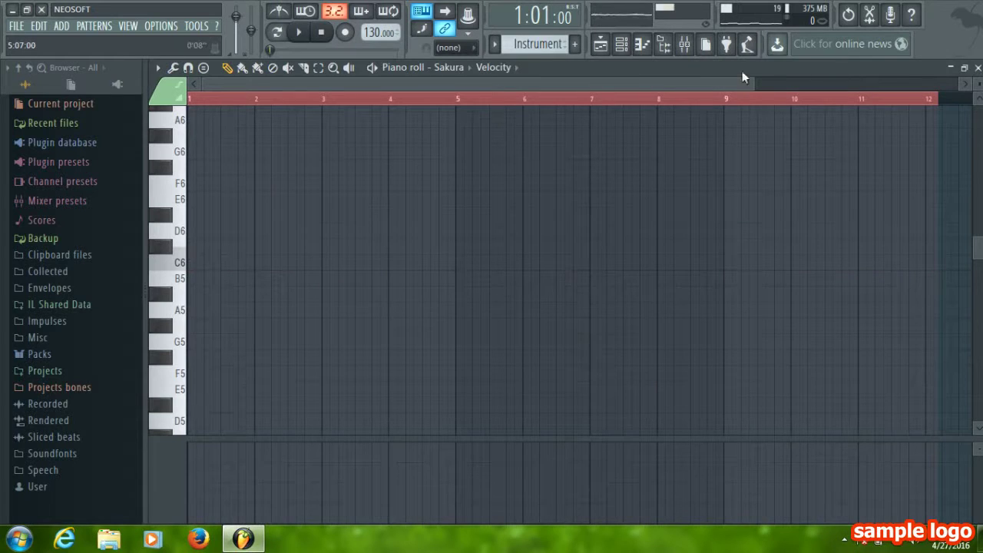
pyautogui.click(978, 68)
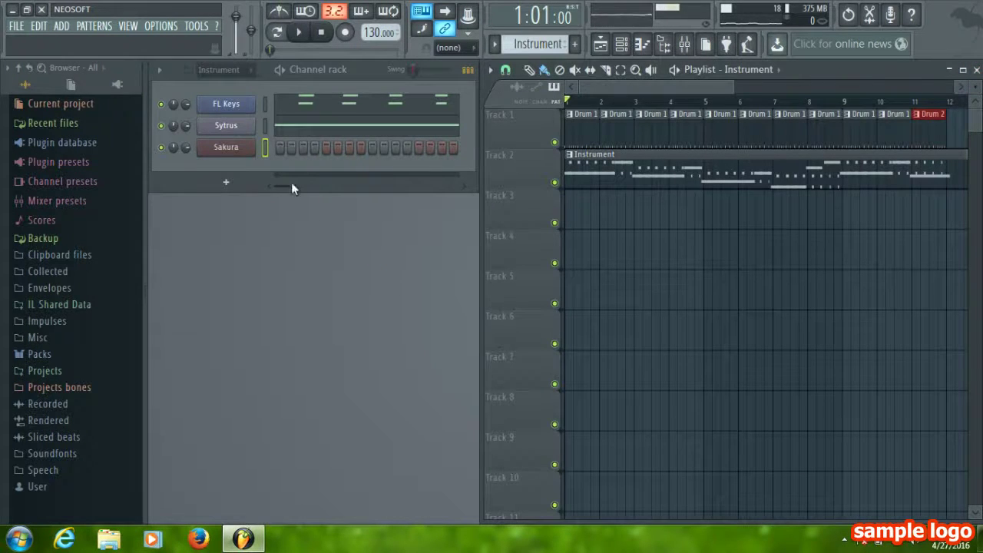
# Record a new Sakura part into the Instrument pattern as Automation & score, disarm recording, and play the song back from the start
pyautogui.click(346, 32)
pyautogui.click(511, 358)
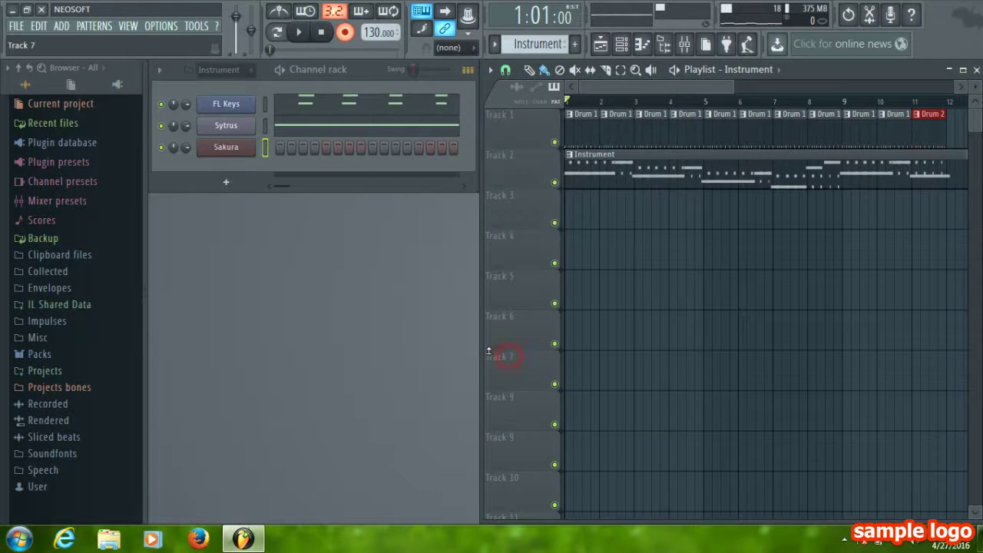
pyautogui.press('space')
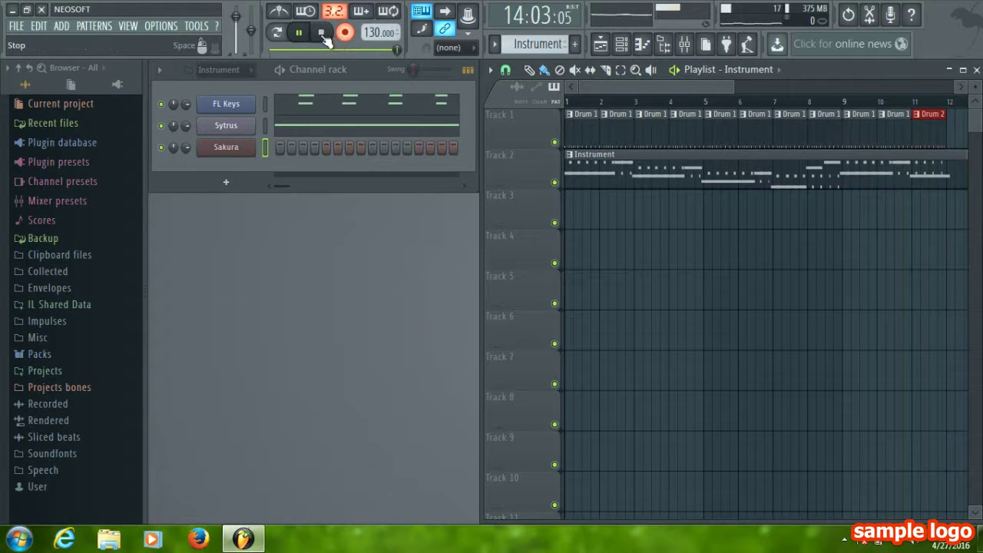
pyautogui.press('space')
pyautogui.click(347, 33)
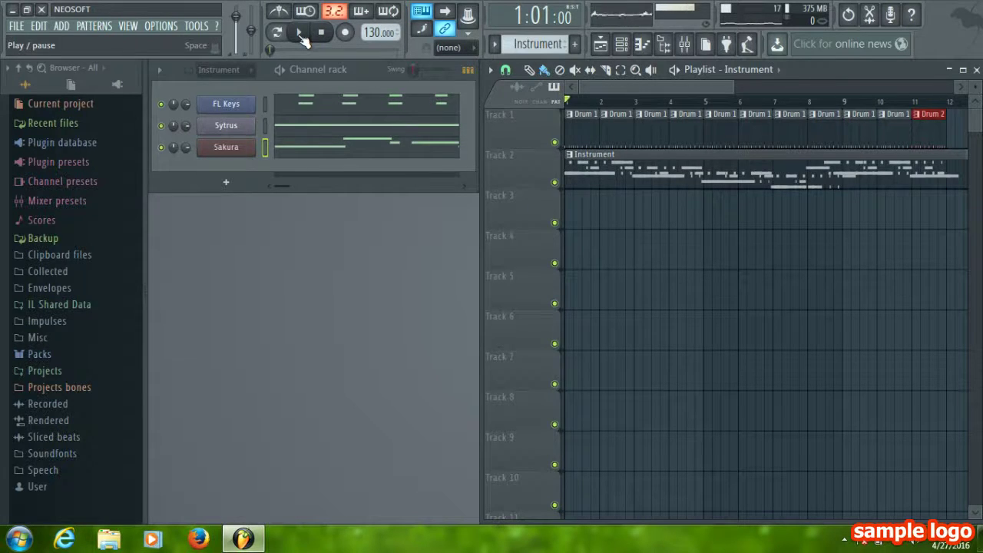
pyautogui.click(302, 36)
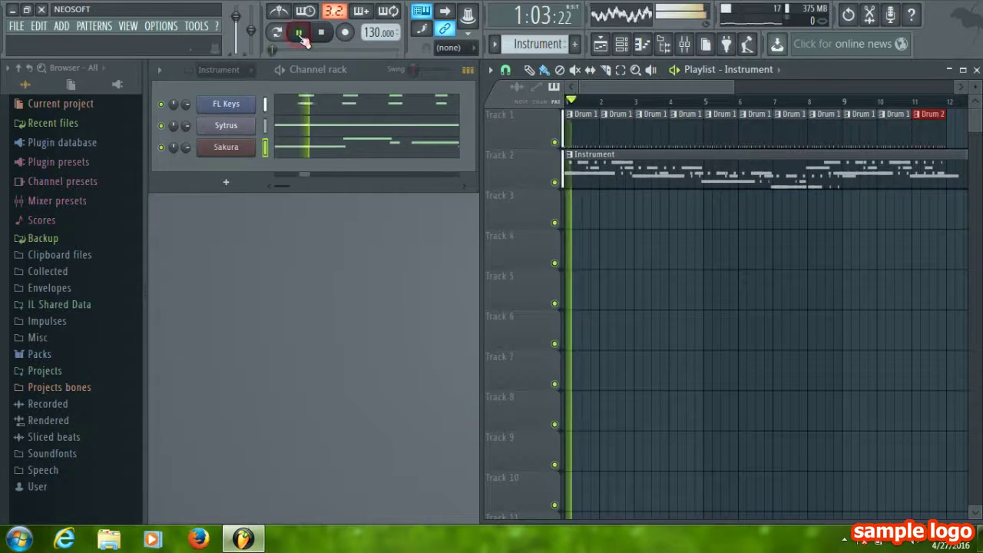
pyautogui.click(325, 38)
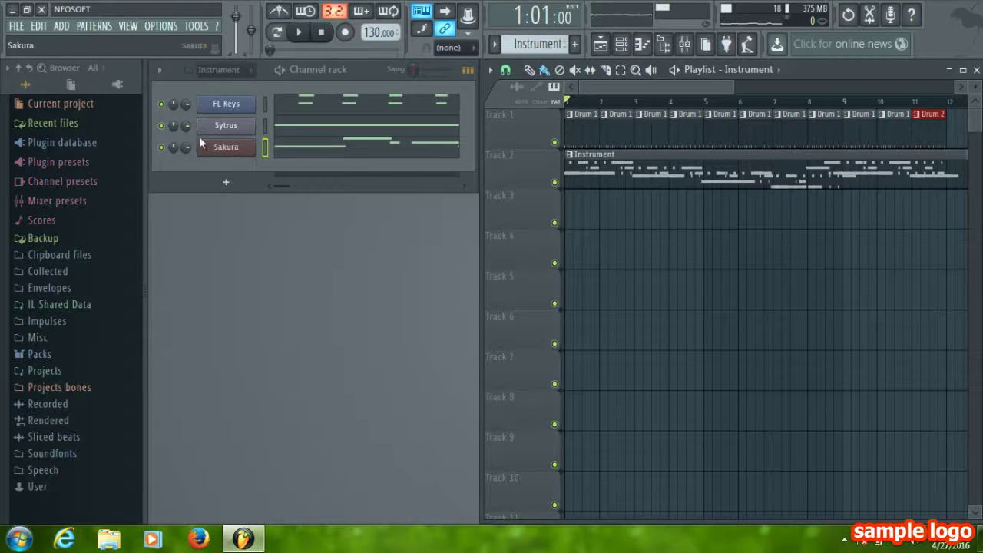
# Add a new channel filter group named Dj to the channel rack
pyautogui.rightClick(223, 72)
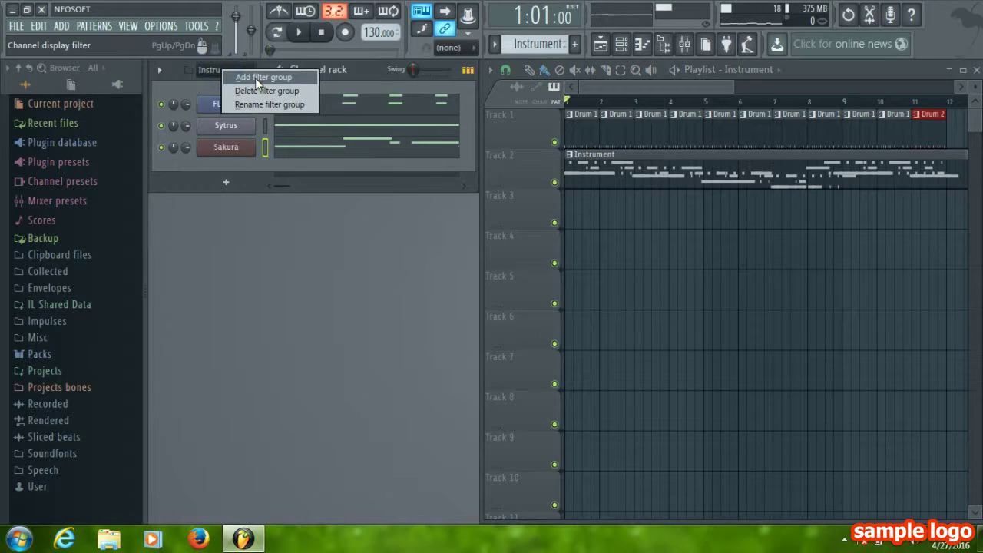
pyautogui.click(255, 77)
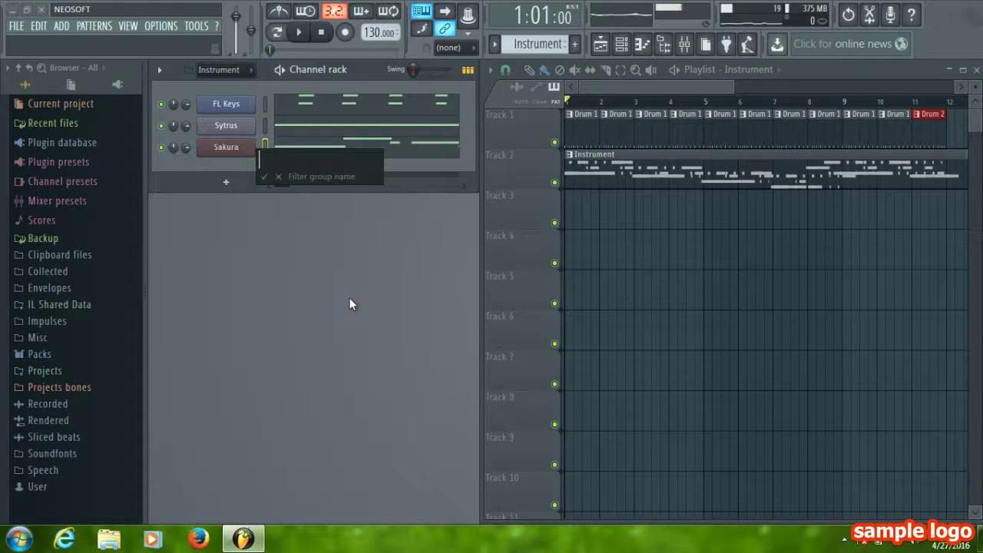
pyautogui.write('Dj')
pyautogui.press('Return')
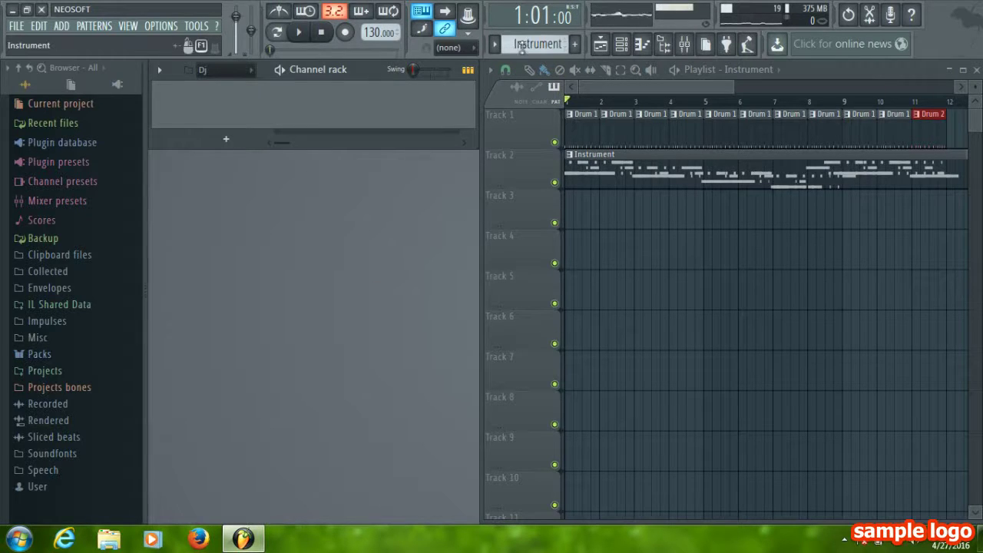
# Create a new empty pattern named Dj
pyautogui.click(575, 46)
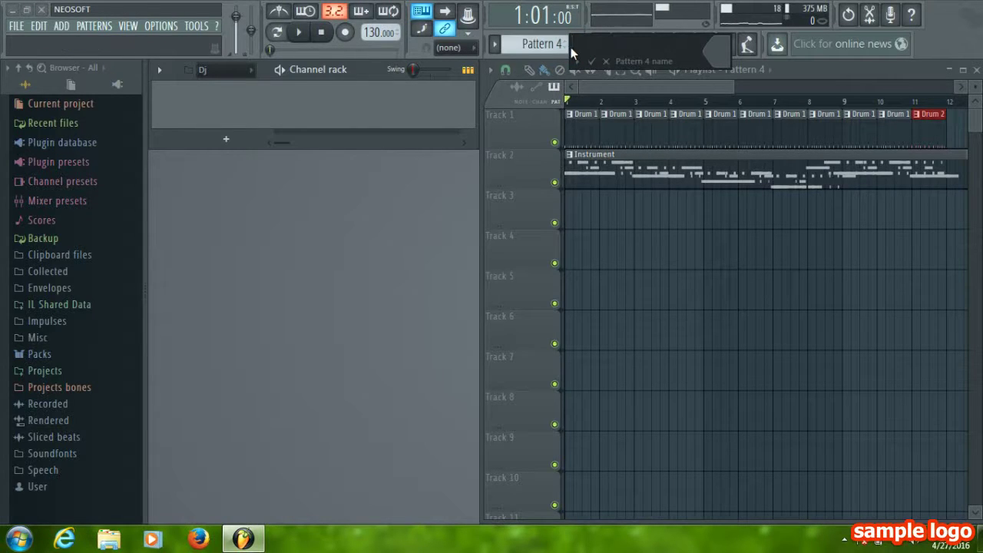
pyautogui.write('Dj')
pyautogui.press('Return')
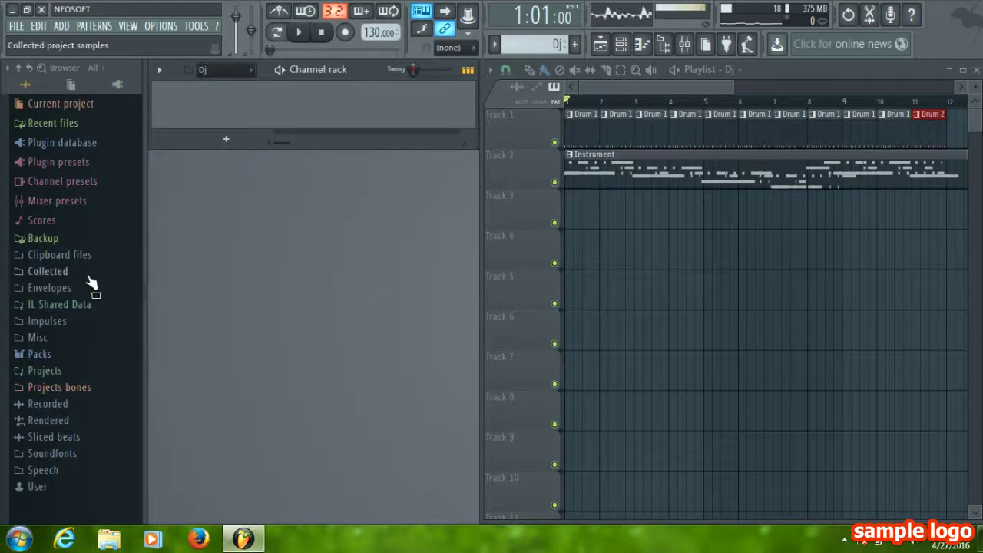
# Open the Vocals folder of the Legacy pack in the browser
pyautogui.click(54, 358)
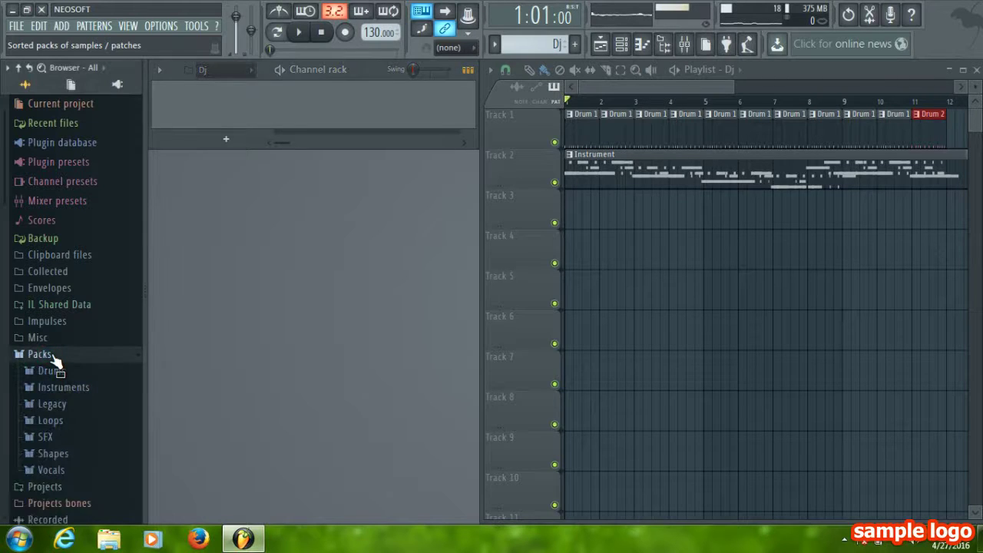
pyautogui.scroll(-3, 53, 358)
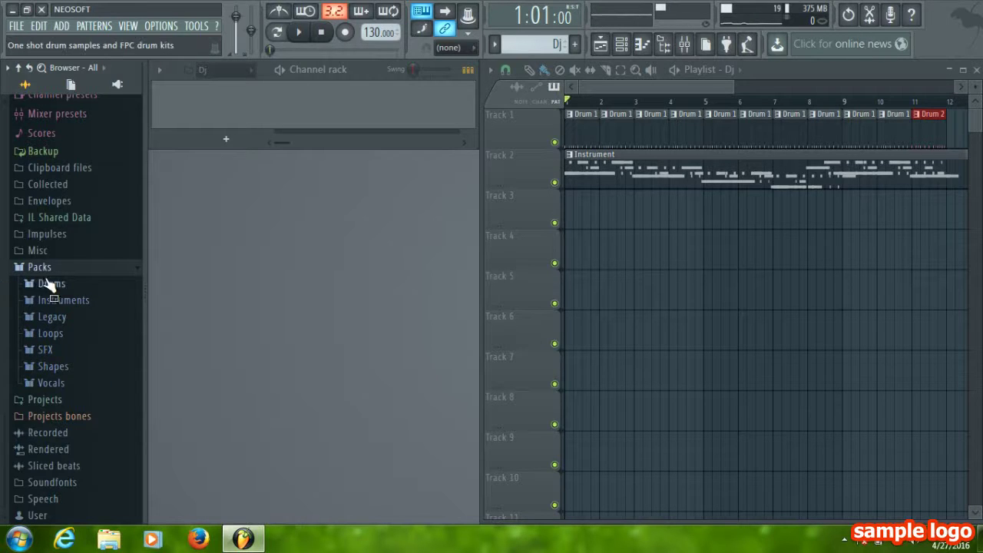
pyautogui.scroll(3, 62, 277)
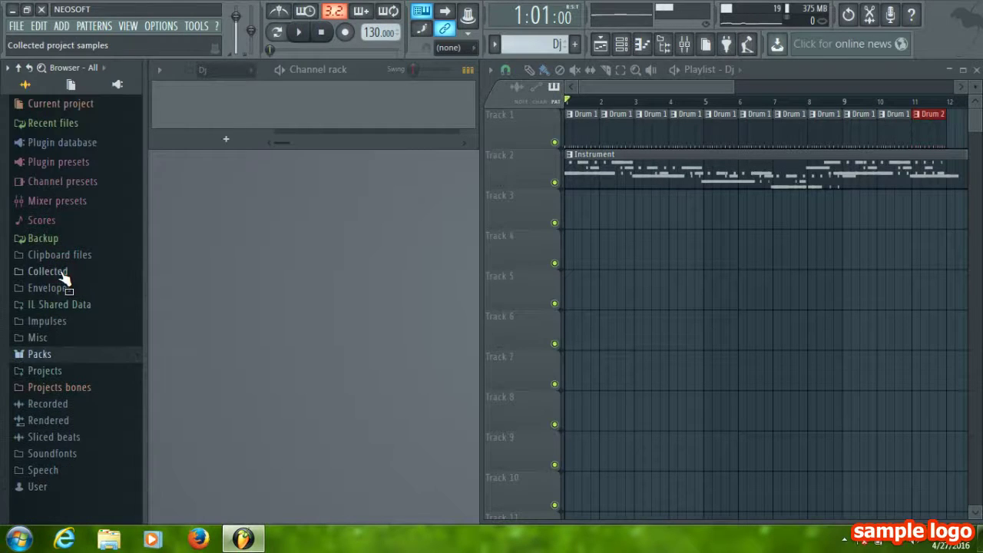
pyautogui.click(61, 349)
pyautogui.scroll(-3, 65, 351)
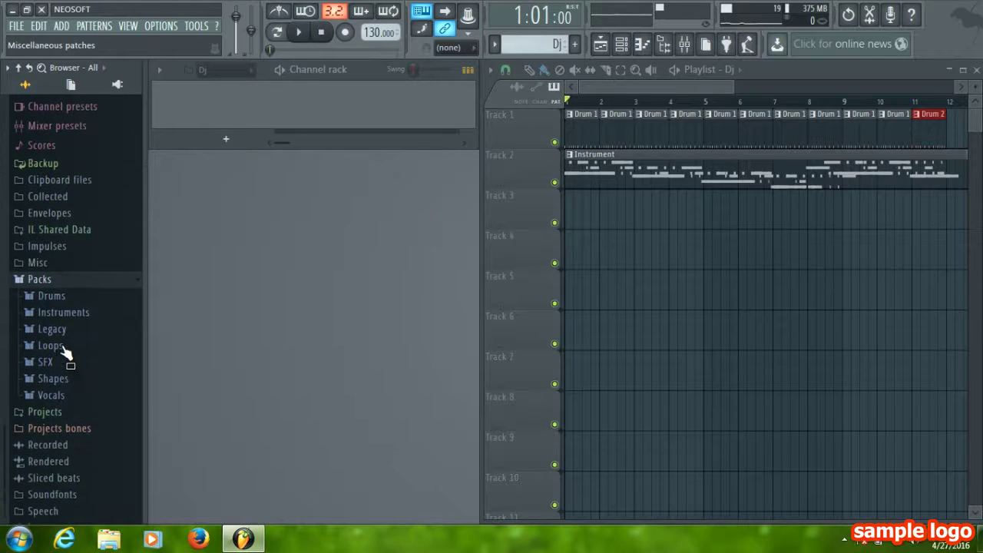
pyautogui.click(52, 320)
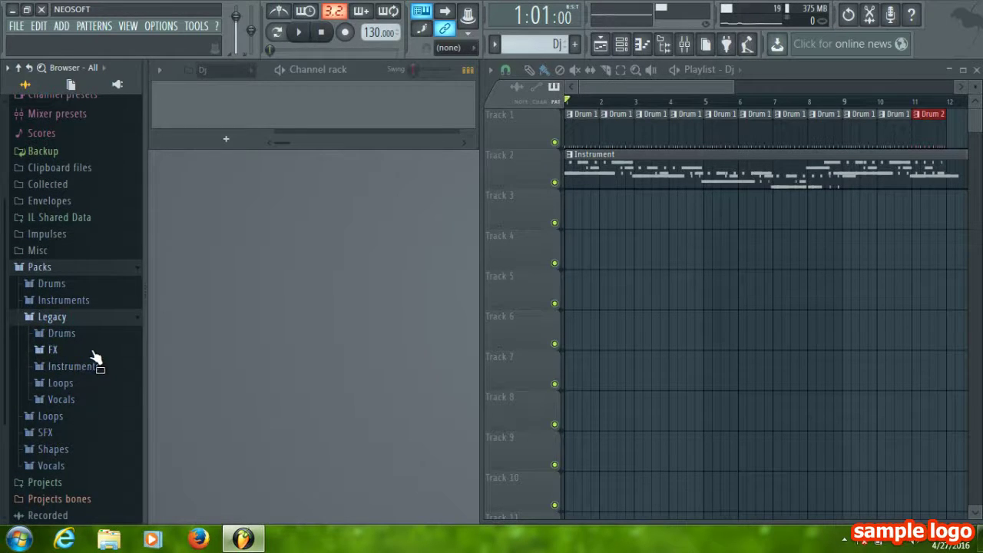
pyautogui.scroll(-3, 90, 363)
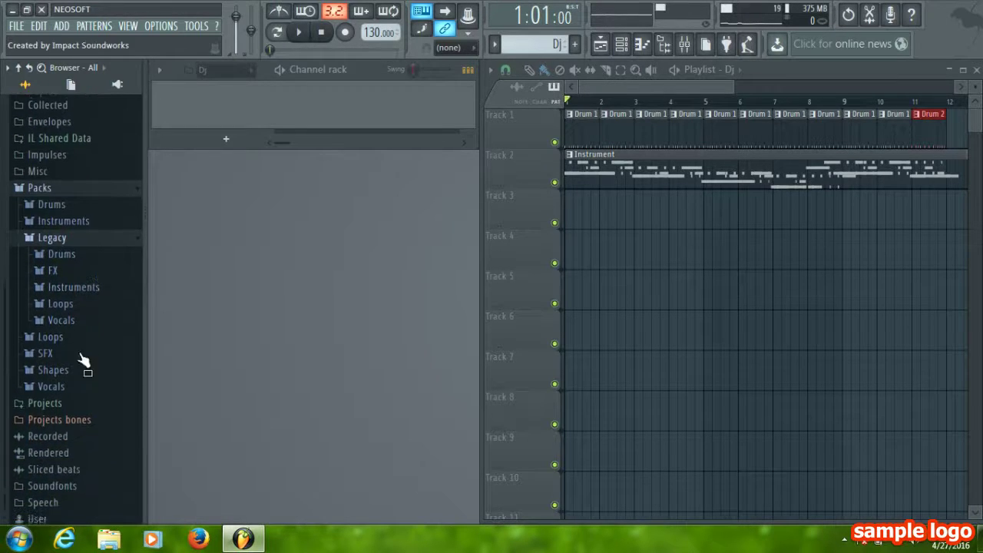
pyautogui.click(69, 318)
# Audition the FLS vocal samples in the Legacy Vocals folder, including FLS_Freestyle_05 and FLS_OhYeah
pyautogui.click(60, 272)
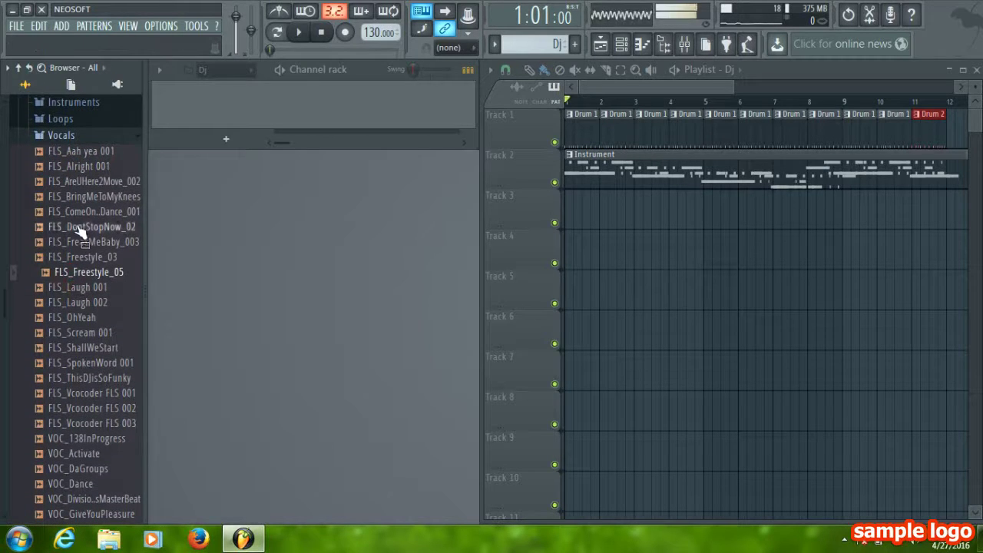
pyautogui.moveTo(77, 215); pyautogui.dragTo(87, 244)
pyautogui.moveTo(86, 245); pyautogui.dragTo(88, 270)
pyautogui.moveTo(88, 272); pyautogui.dragTo(88, 286)
pyautogui.moveTo(87, 287); pyautogui.dragTo(88, 297)
pyautogui.moveTo(88, 301); pyautogui.dragTo(83, 323)
pyautogui.moveTo(81, 320); pyautogui.dragTo(81, 321)
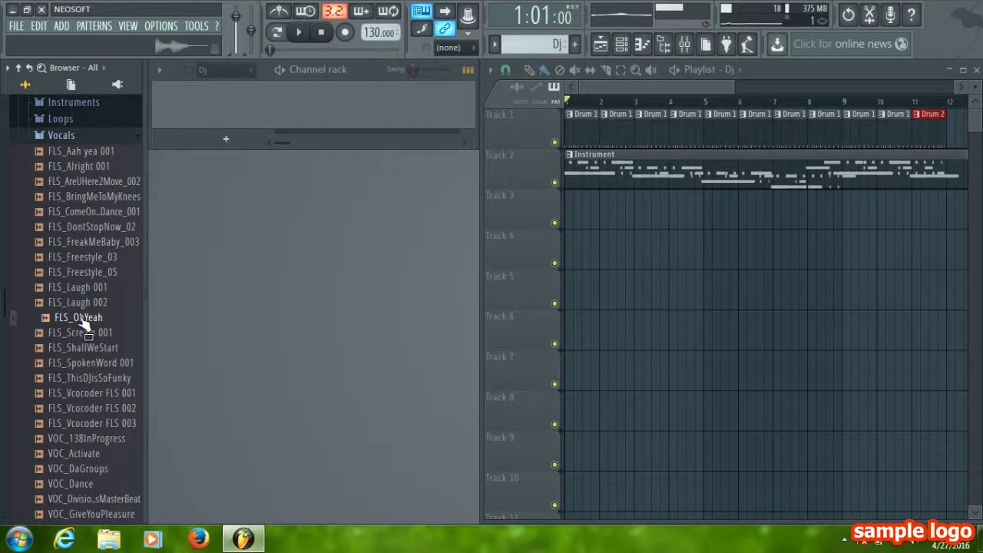
pyautogui.moveTo(84, 323); pyautogui.dragTo(91, 329)
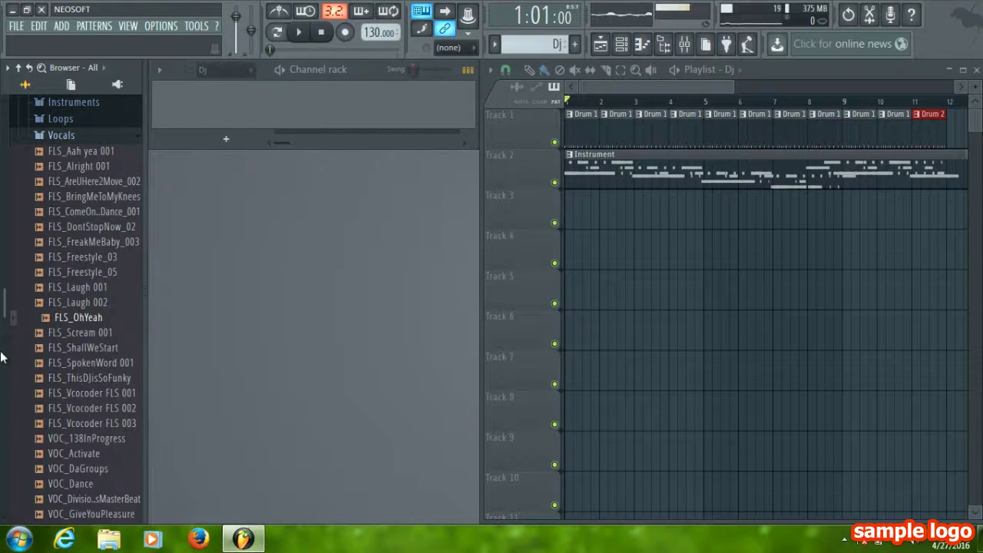
# Add a Fruity slicer channel to the Dj group and load the FLS_OhYeah sample into it
pyautogui.moveTo(88, 322); pyautogui.dragTo(229, 148)
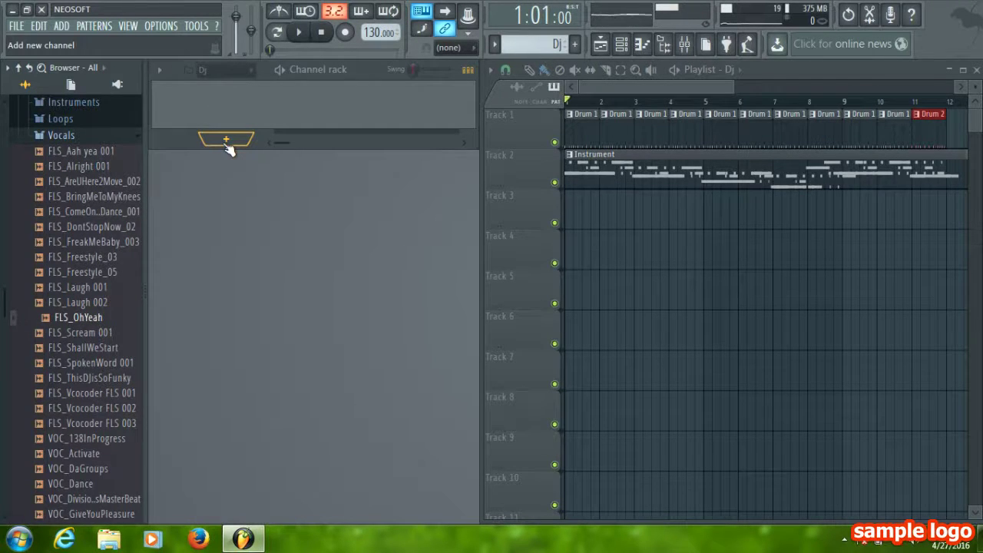
pyautogui.click(219, 138)
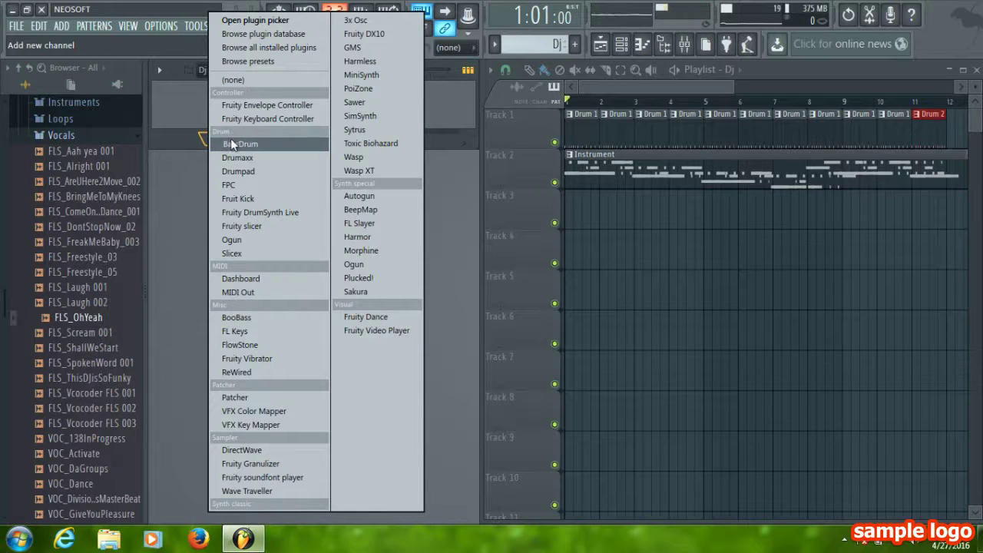
pyautogui.click(255, 227)
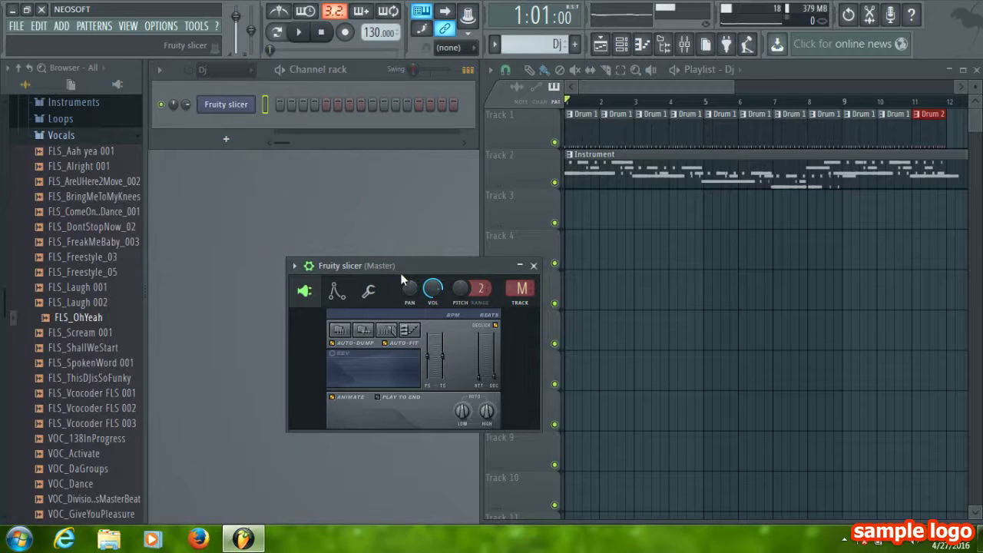
pyautogui.moveTo(415, 265); pyautogui.dragTo(316, 199)
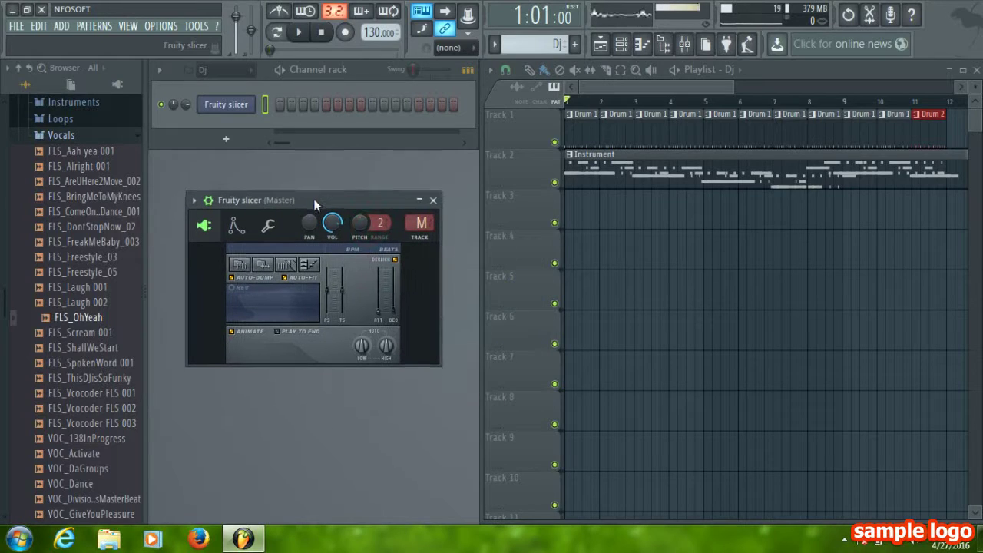
pyautogui.moveTo(77, 318); pyautogui.dragTo(264, 296)
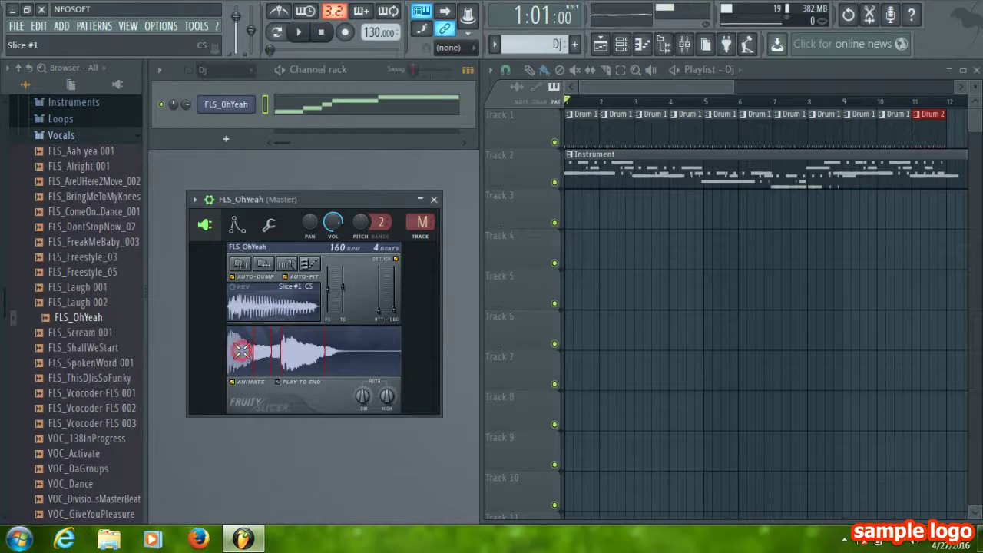
# Audition individual FLS_OhYeah slices in the slicer's waveform and in the channel's piano roll
pyautogui.click(272, 353)
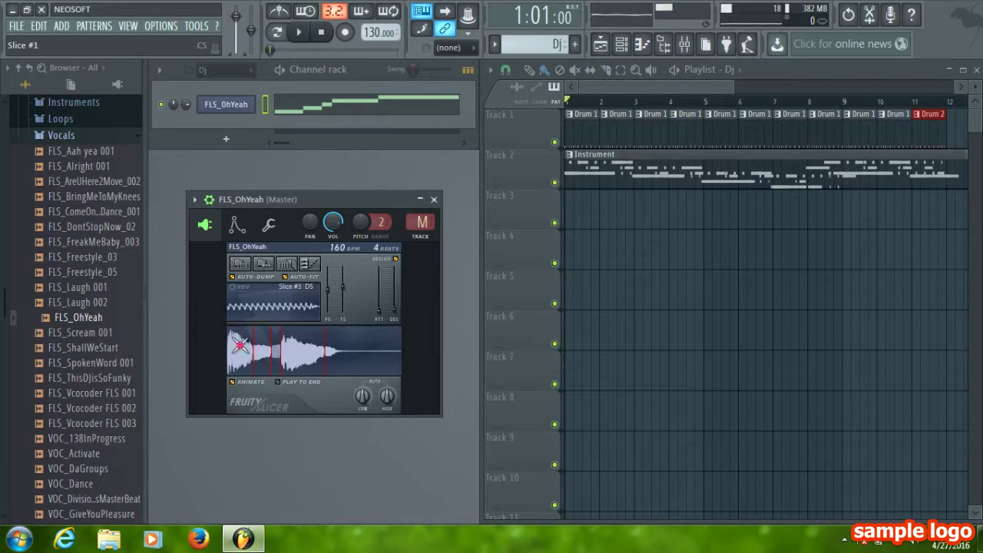
pyautogui.click(241, 350)
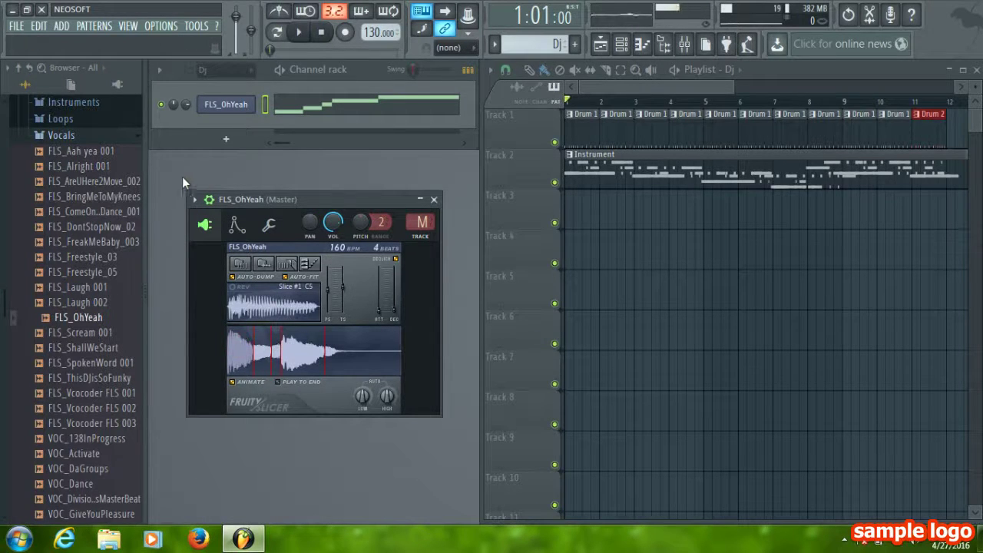
pyautogui.click(340, 106)
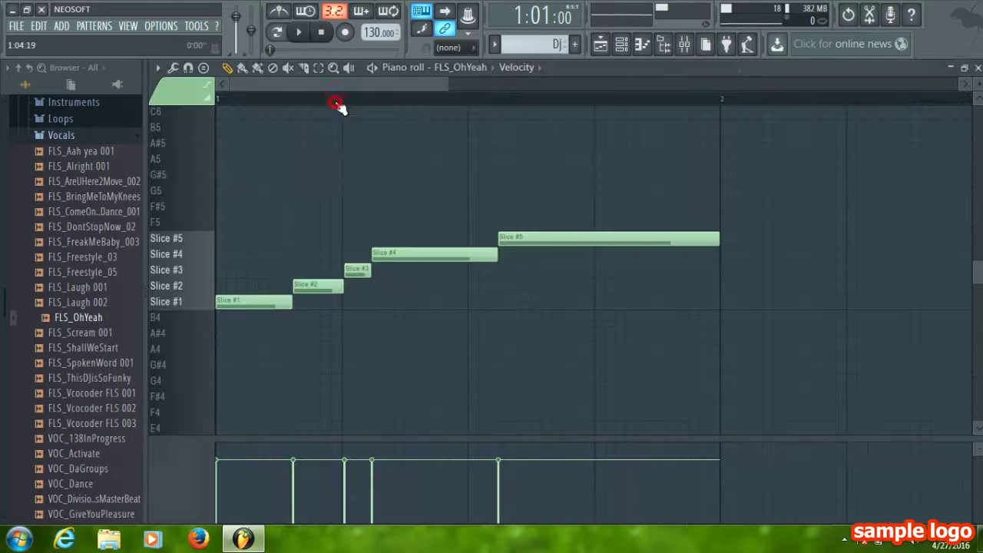
pyautogui.click(181, 254)
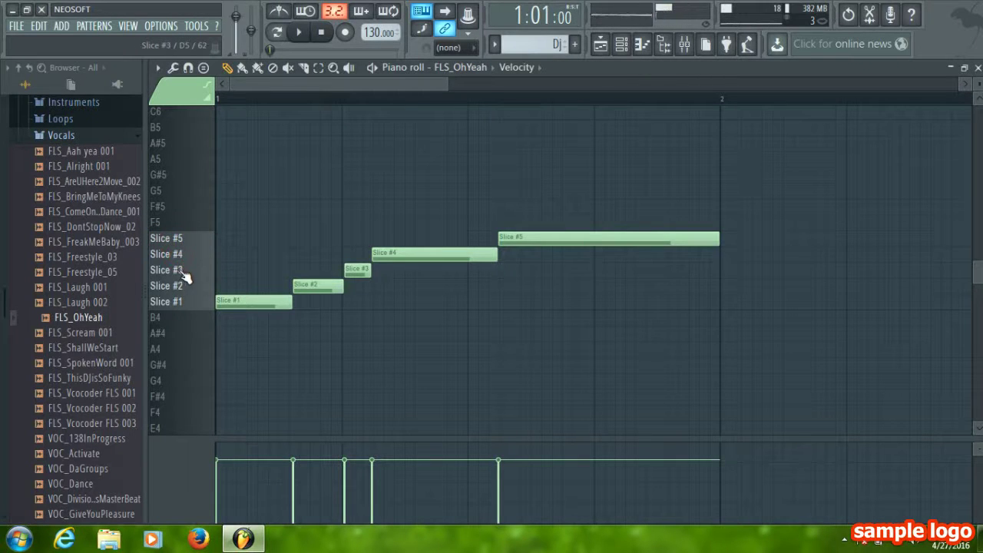
pyautogui.click(184, 271)
pyautogui.click(193, 305)
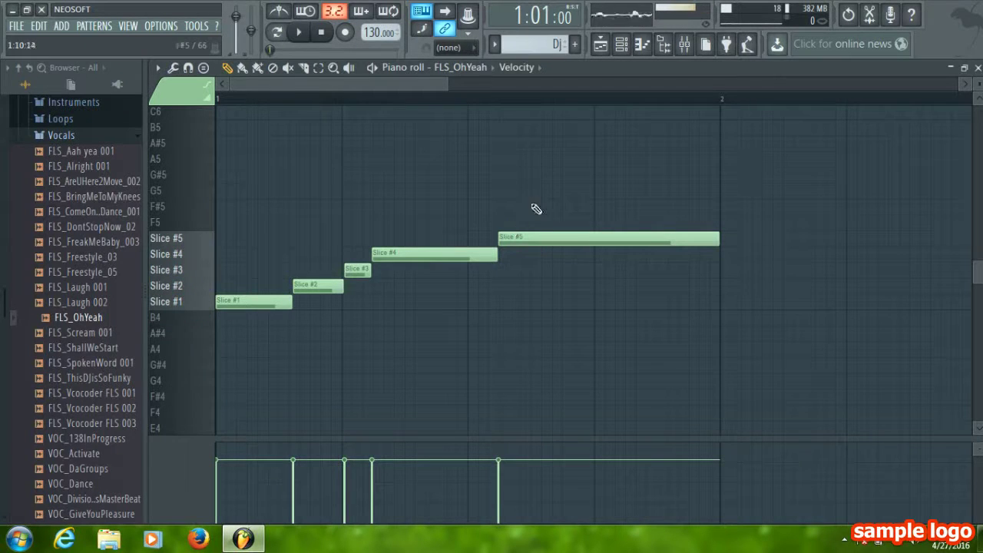
pyautogui.click(979, 68)
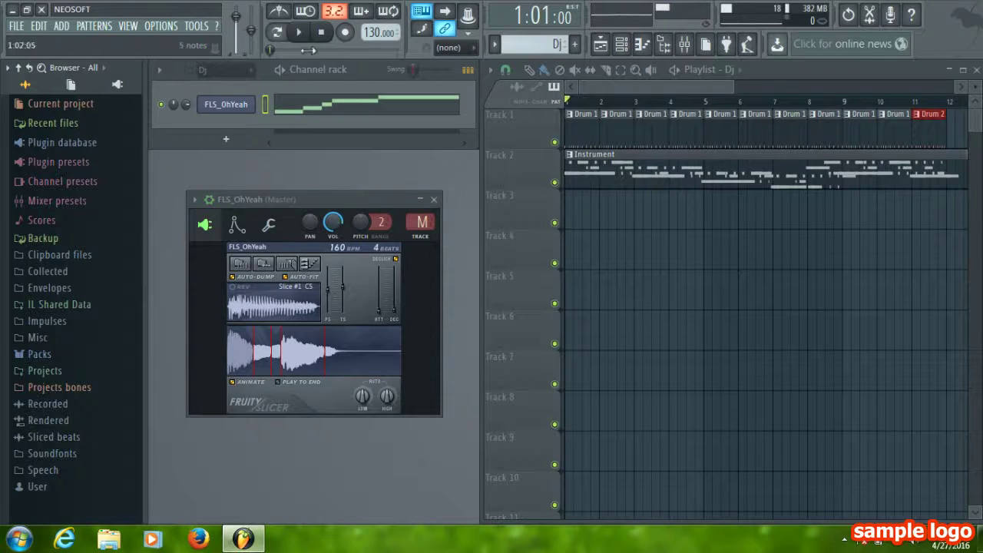
# Rehearse the FLS_OhYeah channel by playing its slices live as single notes without recording
pyautogui.press('v')
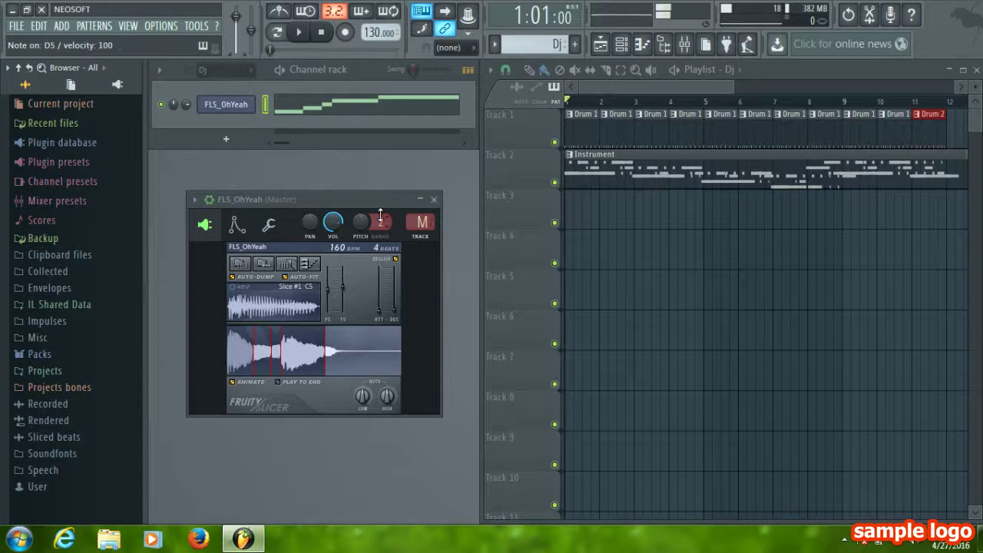
pyautogui.press('v')
pyautogui.press('n')
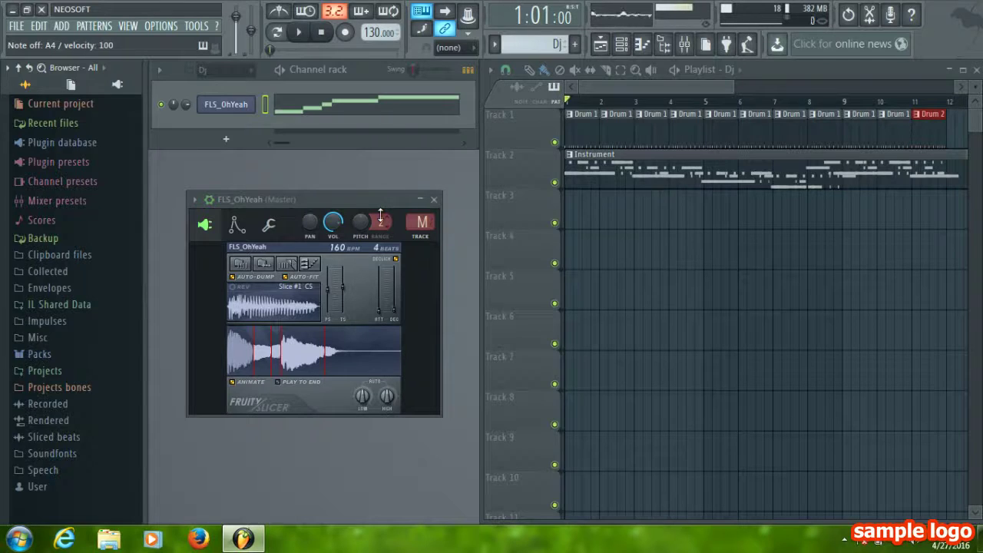
pyautogui.press('q')
pyautogui.press('q')
pyautogui.press('w')
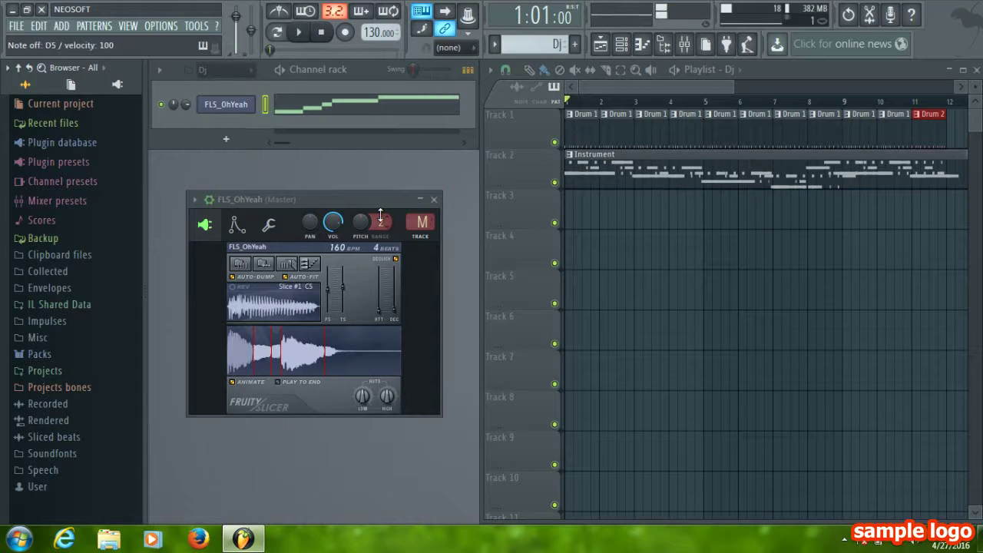
pyautogui.press('w')
pyautogui.press('t')
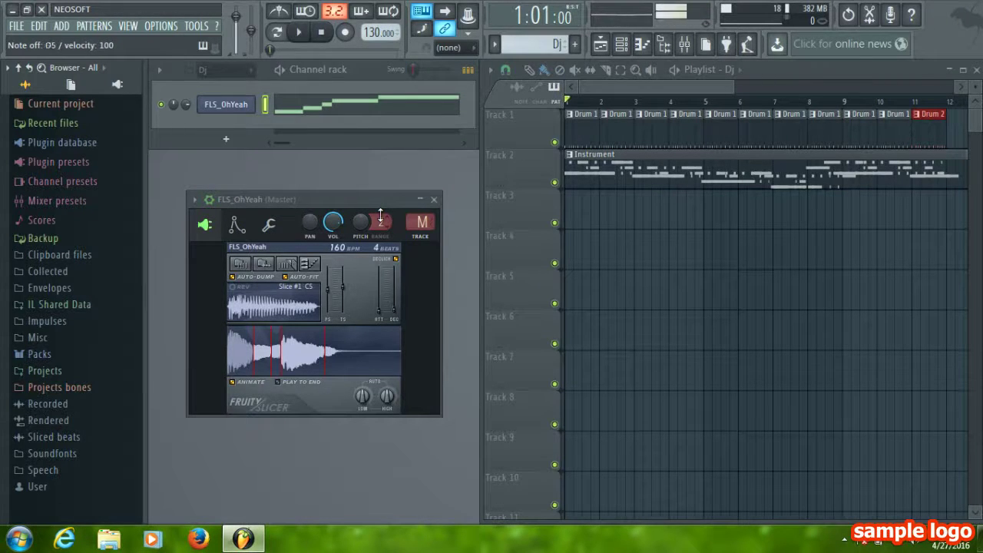
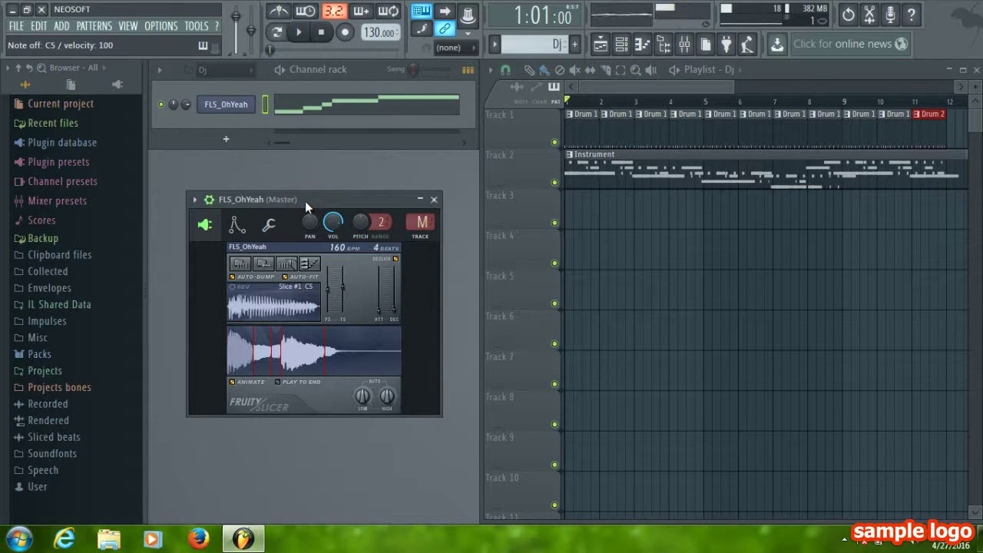
# Record a live FLS_OhYeah part into the Dj pattern as Automation & score, disarm recording and close the slicer window
pyautogui.click(347, 34)
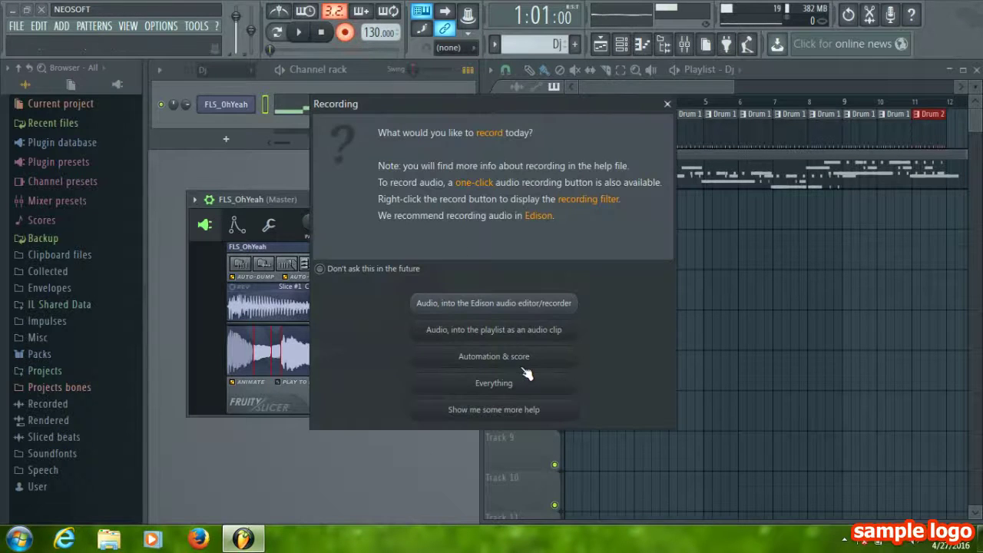
pyautogui.click(517, 364)
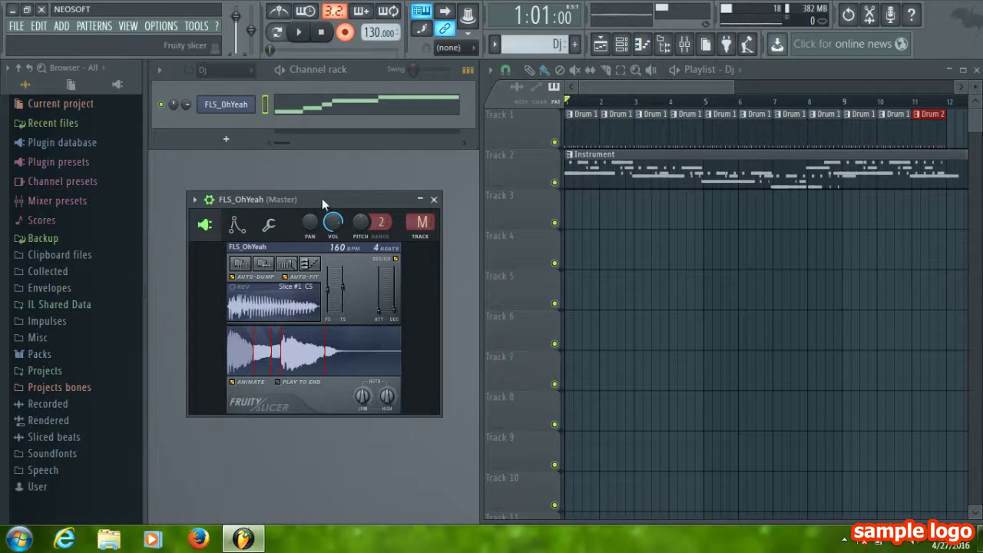
pyautogui.press('z')
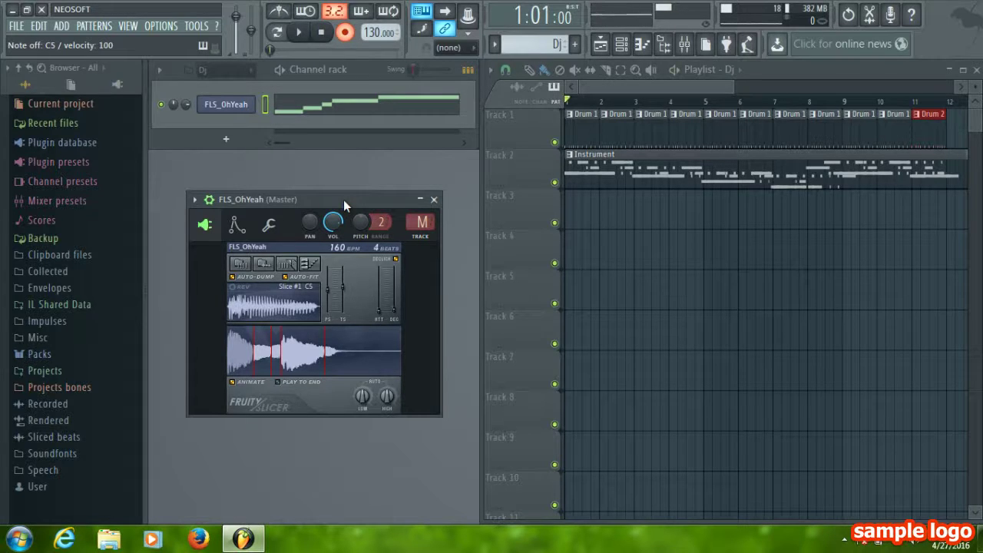
pyautogui.press('space')
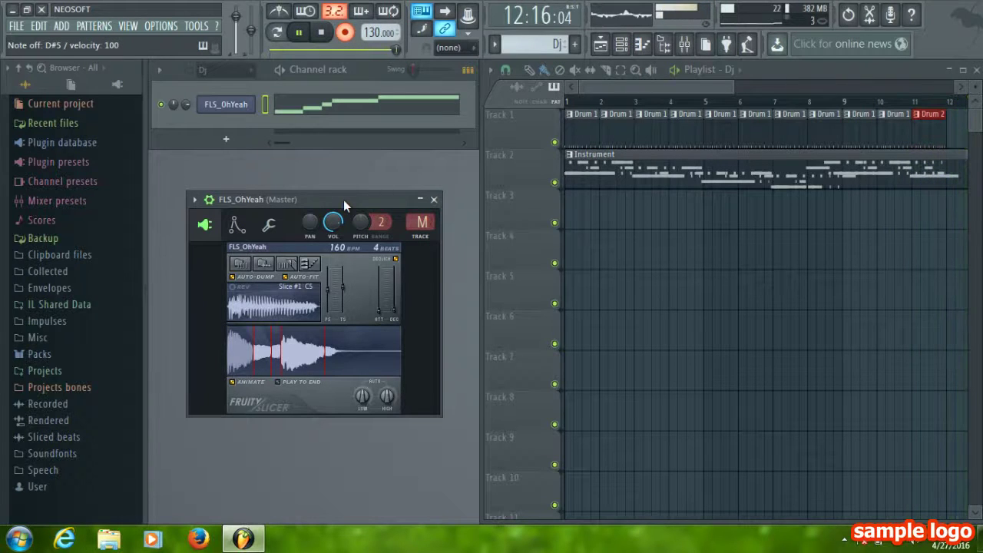
pyautogui.click(321, 31)
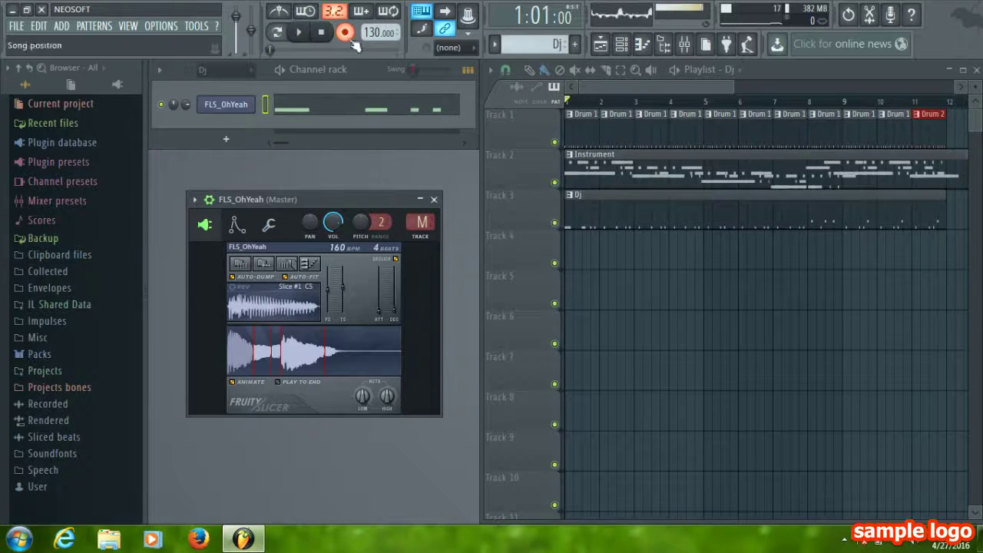
pyautogui.click(434, 200)
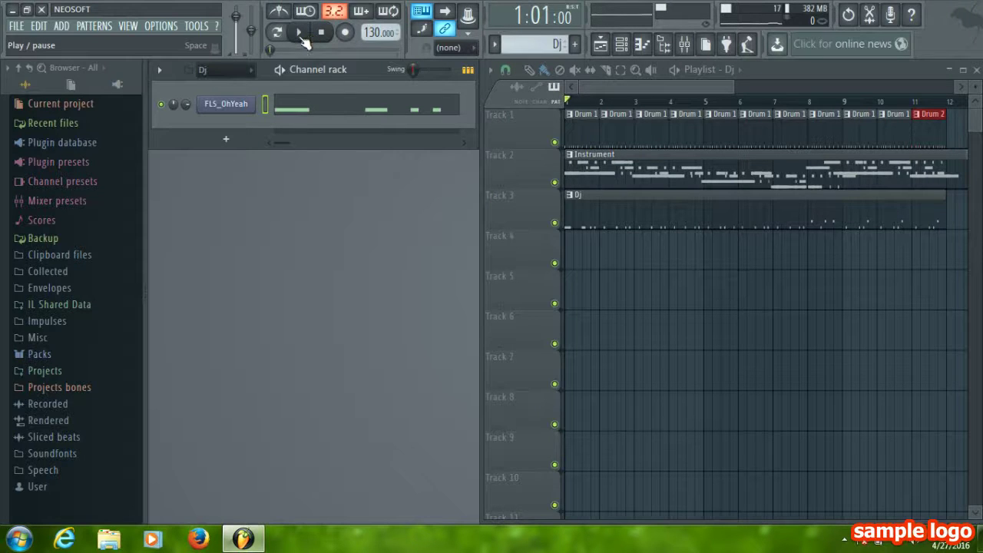
# Play the song back from the start to hear the recorded Dj part with the drums and instruments
pyautogui.click(301, 35)
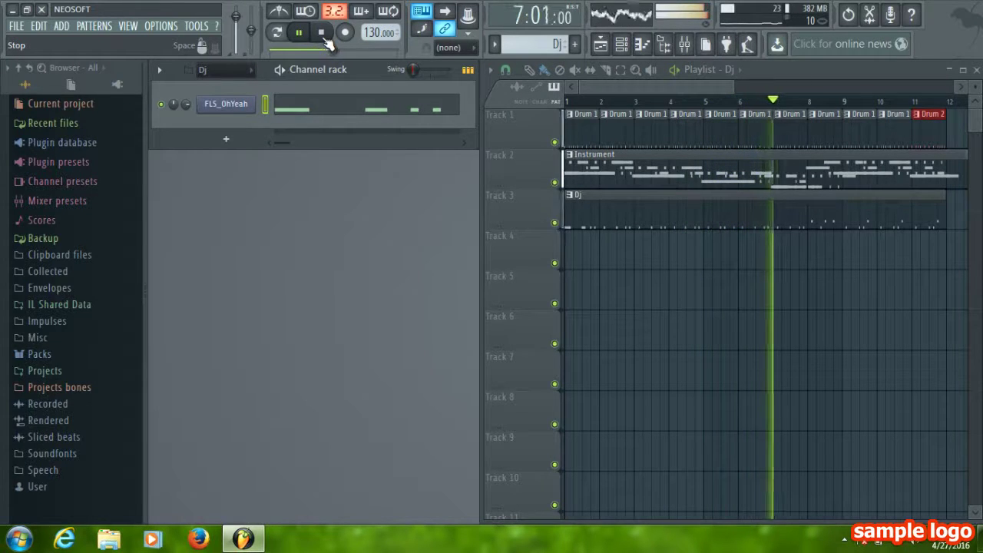
pyautogui.click(323, 35)
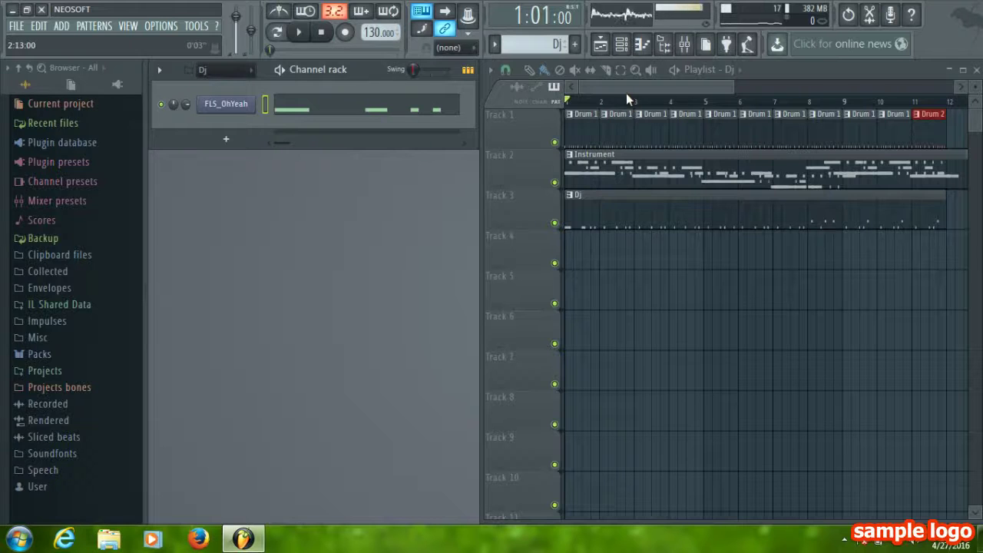
pyautogui.moveTo(631, 90)
pyautogui.mouseDown()
pyautogui.moveTo(684, 93)
pyautogui.moveTo(630, 89)
pyautogui.mouseUp()
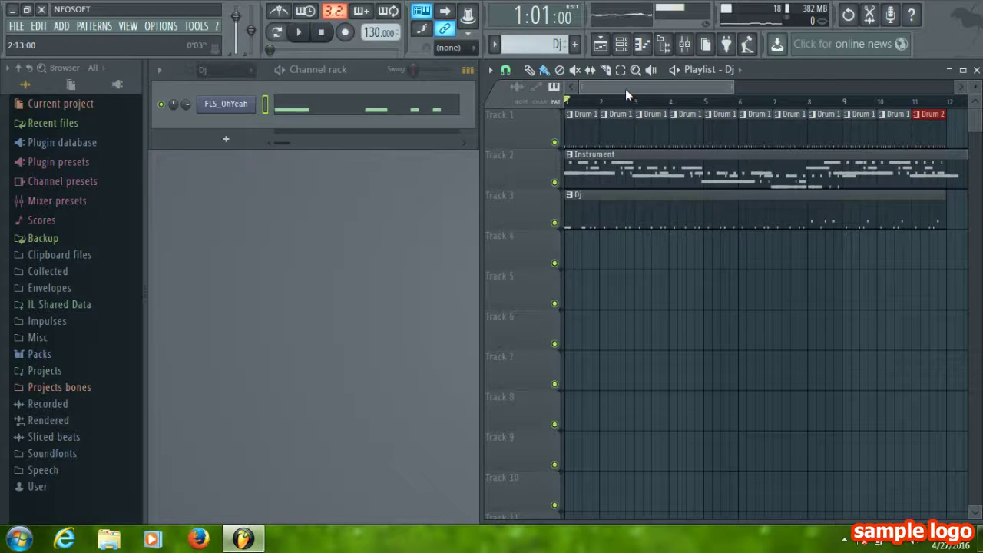
pyautogui.moveTo(626, 88); pyautogui.dragTo(620, 83)
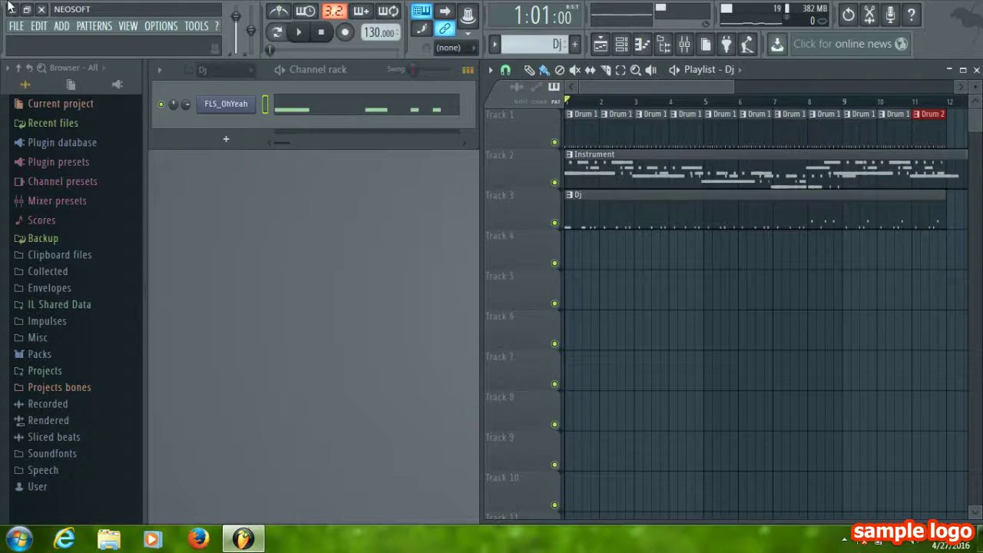
pyautogui.click(299, 32)
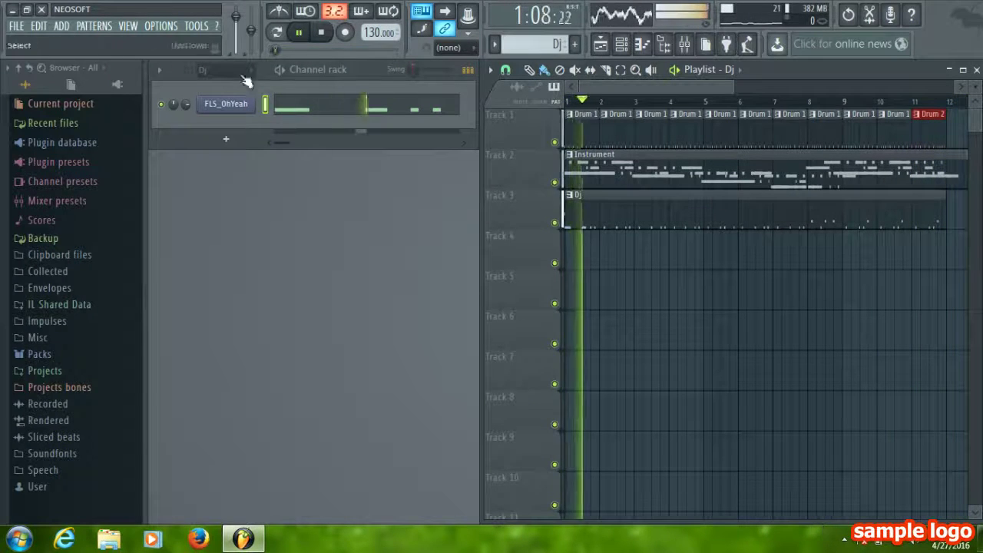
pyautogui.click(321, 32)
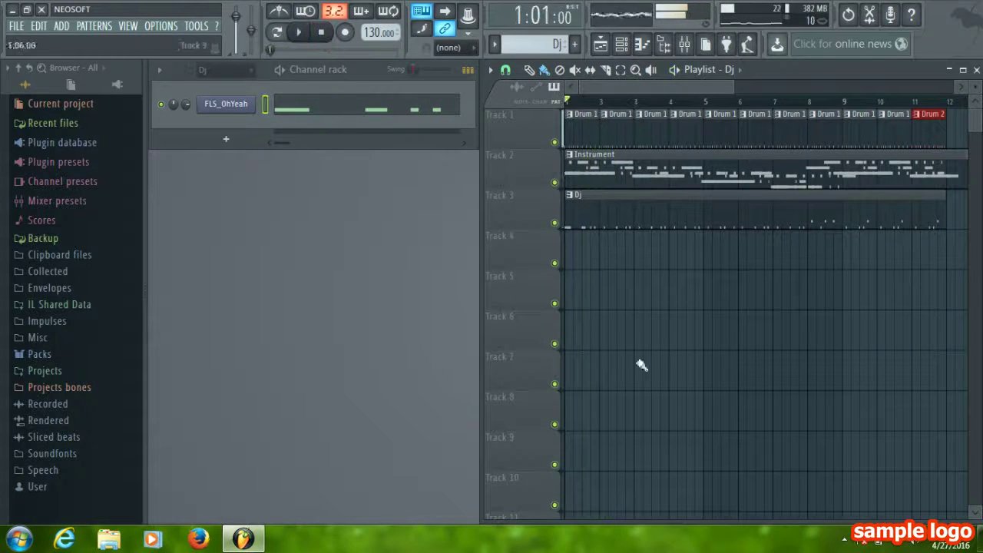
pyautogui.click(845, 539)
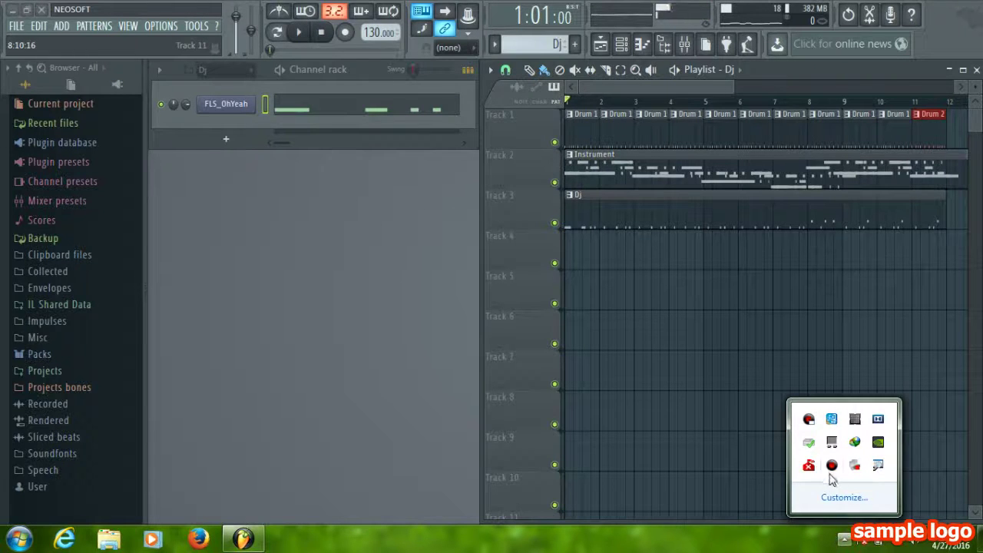